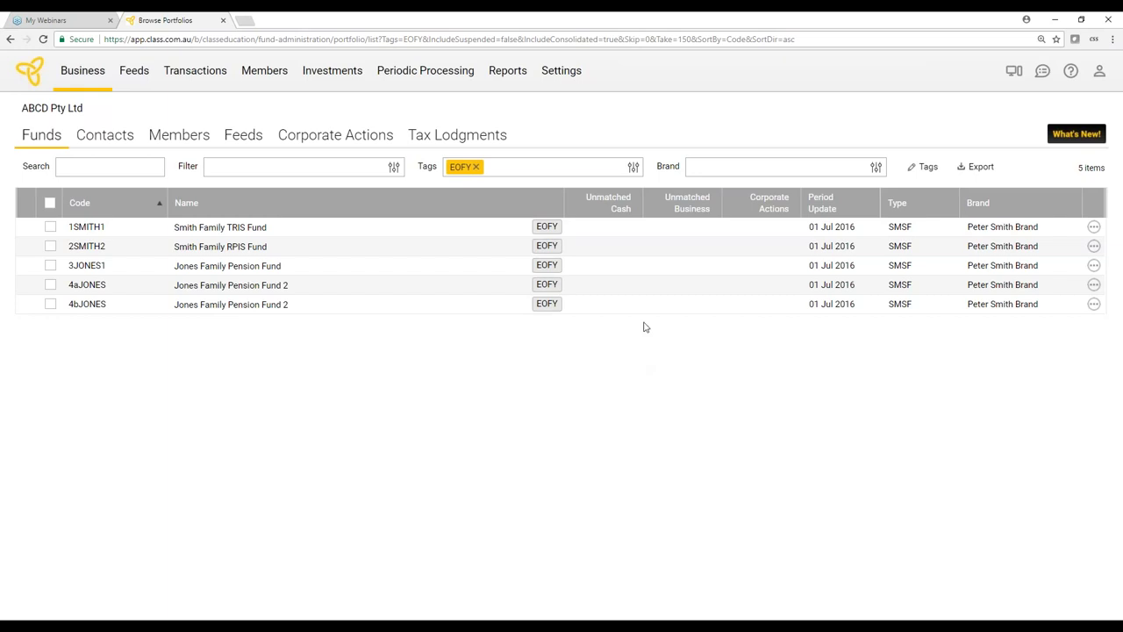
Open the 2016-17 financial year in the period updates of the Smith Family TRIS Fund
click(316, 232)
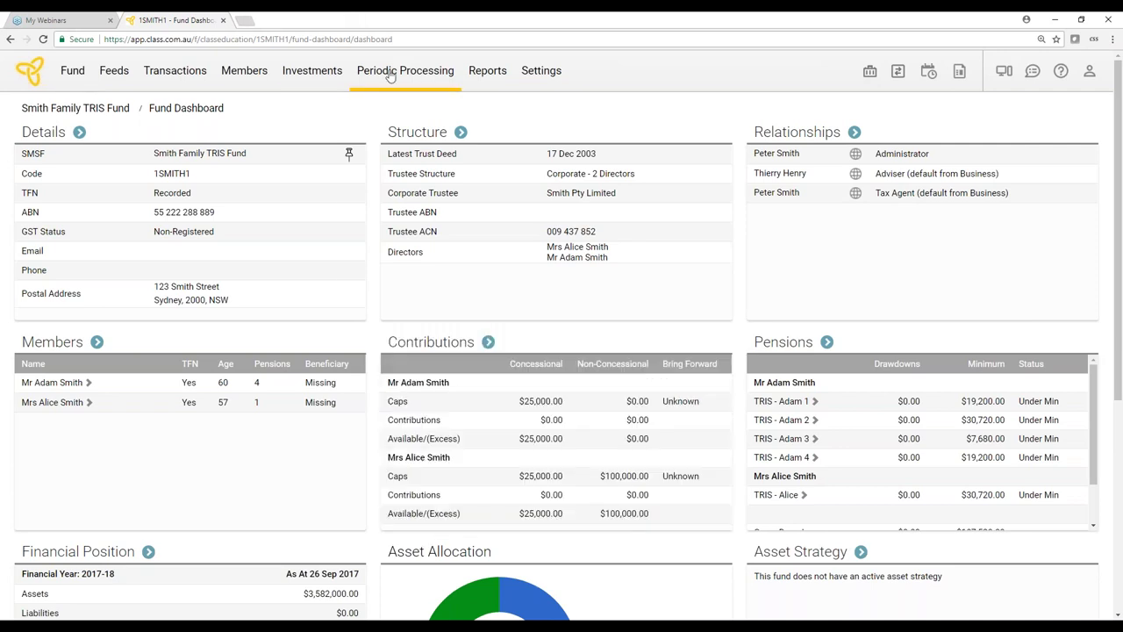
click(388, 72)
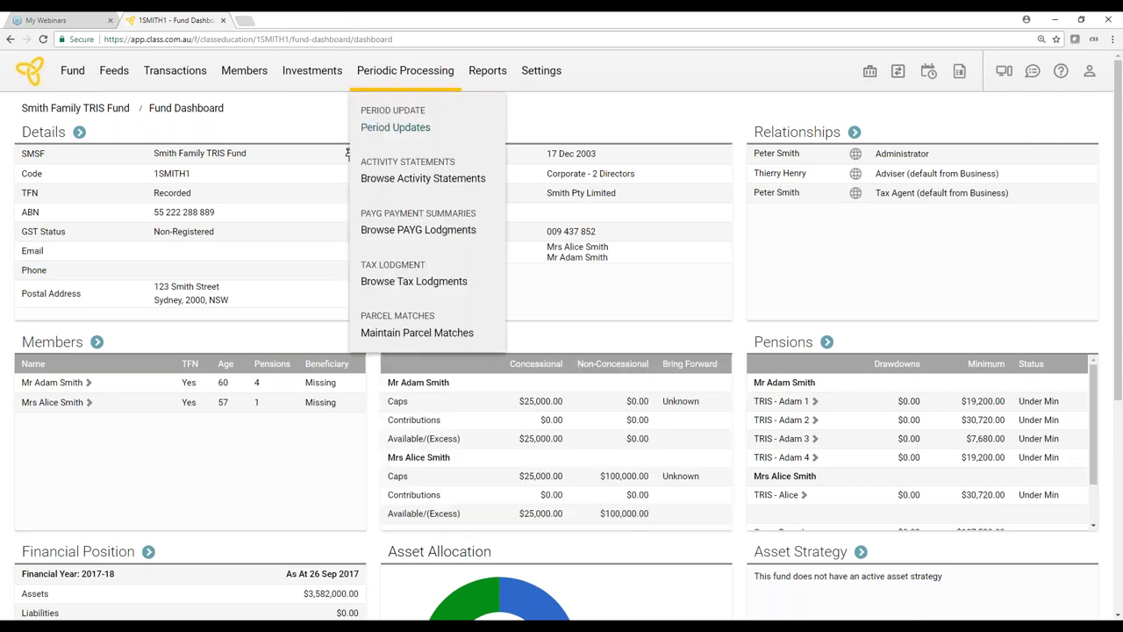
click(406, 129)
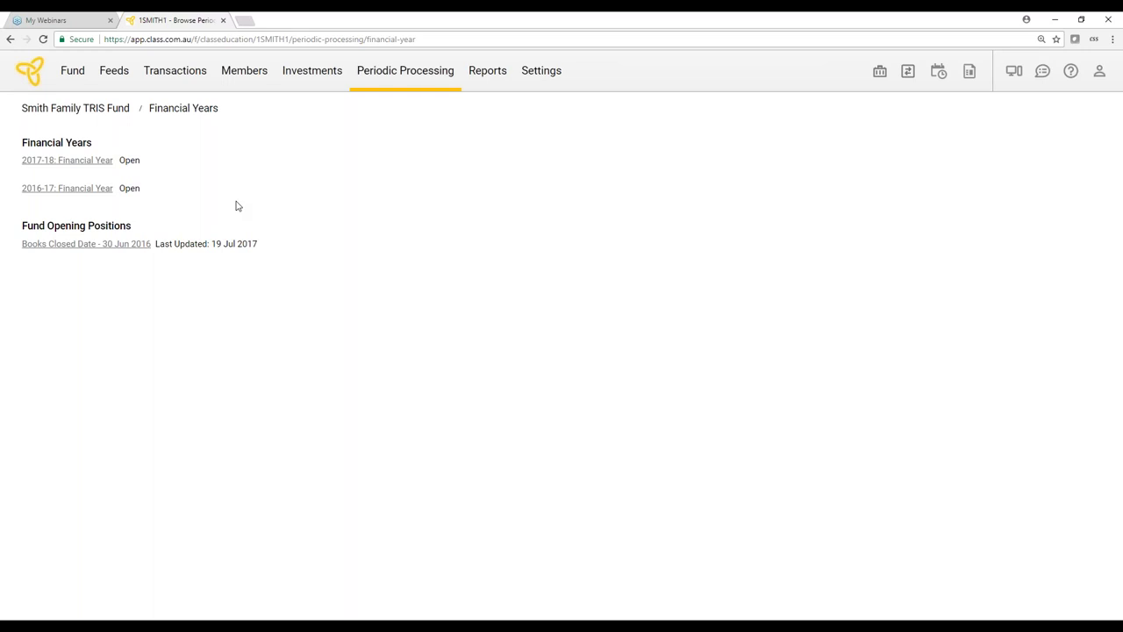
click(67, 187)
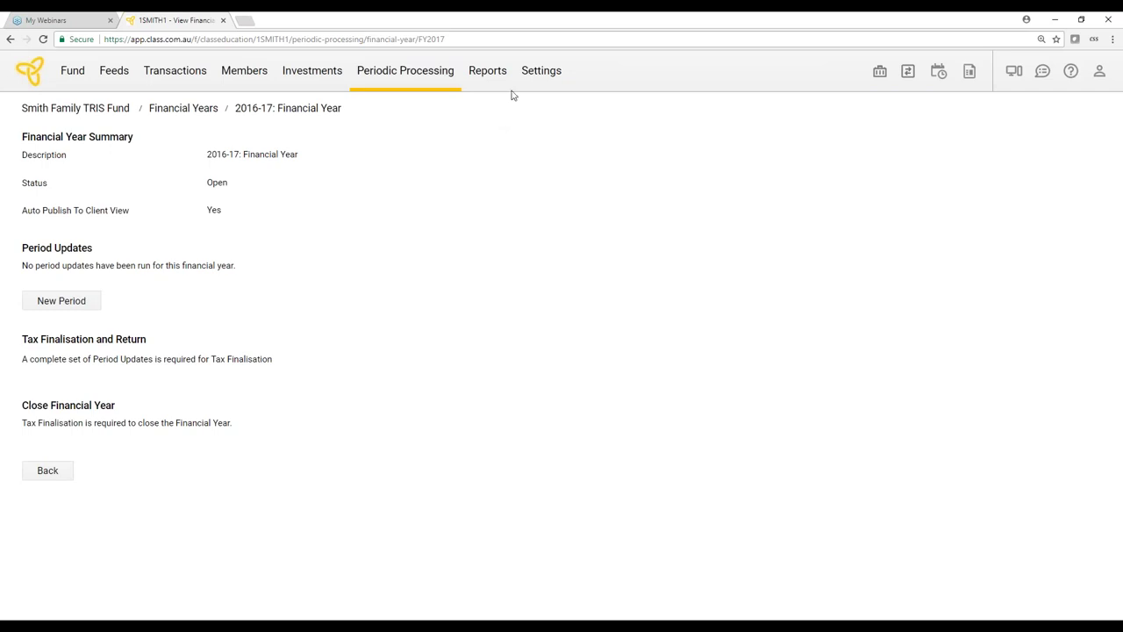
View the fund's Fund Defaults settings in a separate browser tab and return to the 2016-17 financial year
mouse_move(540, 77)
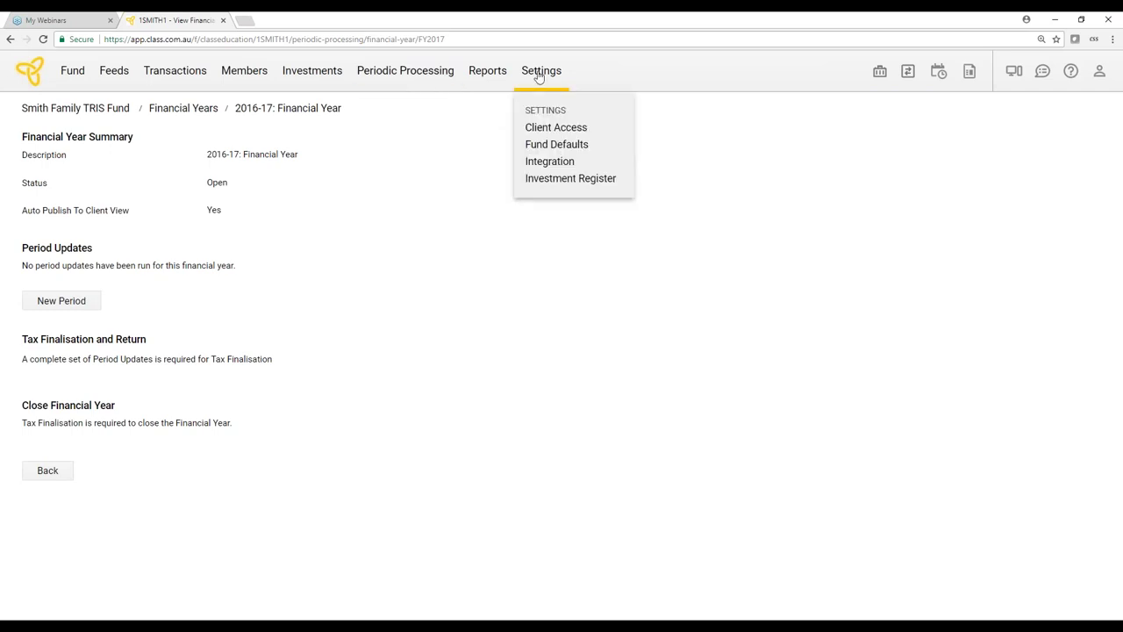
click(565, 149)
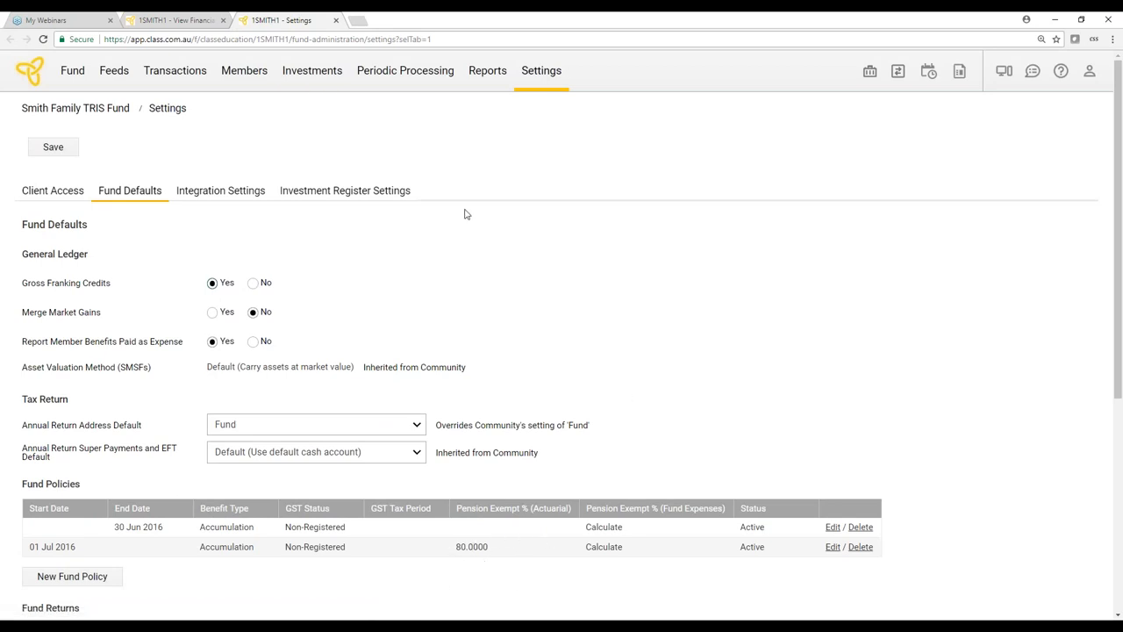
click(176, 20)
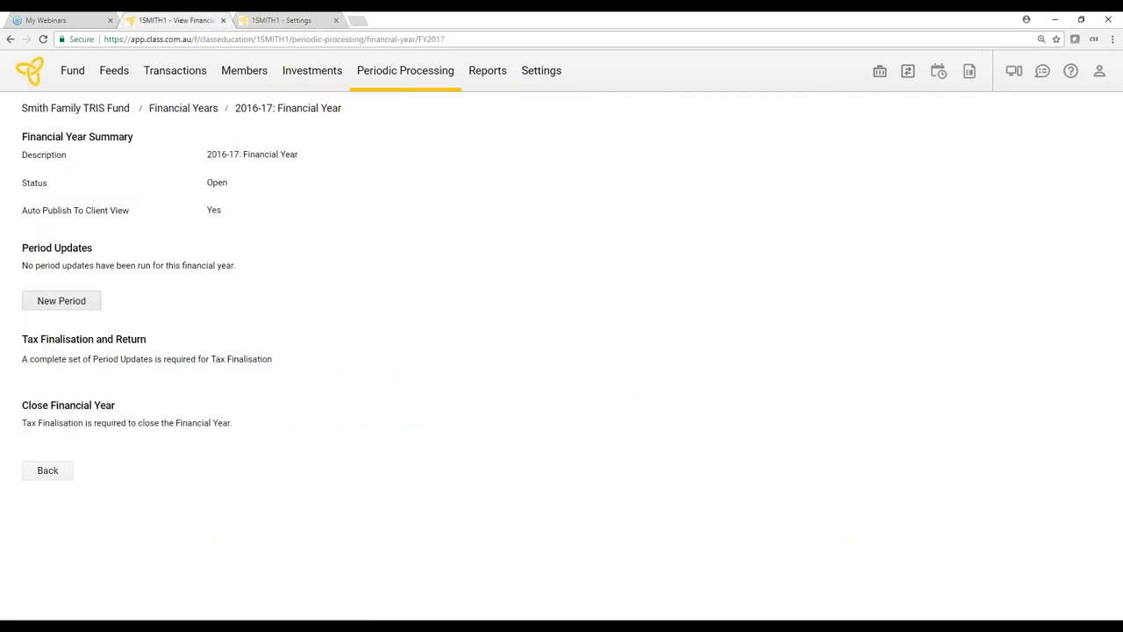
Process a new period update ending 30/06/2017 for the 2016-17 financial year and close its process summary
click(78, 300)
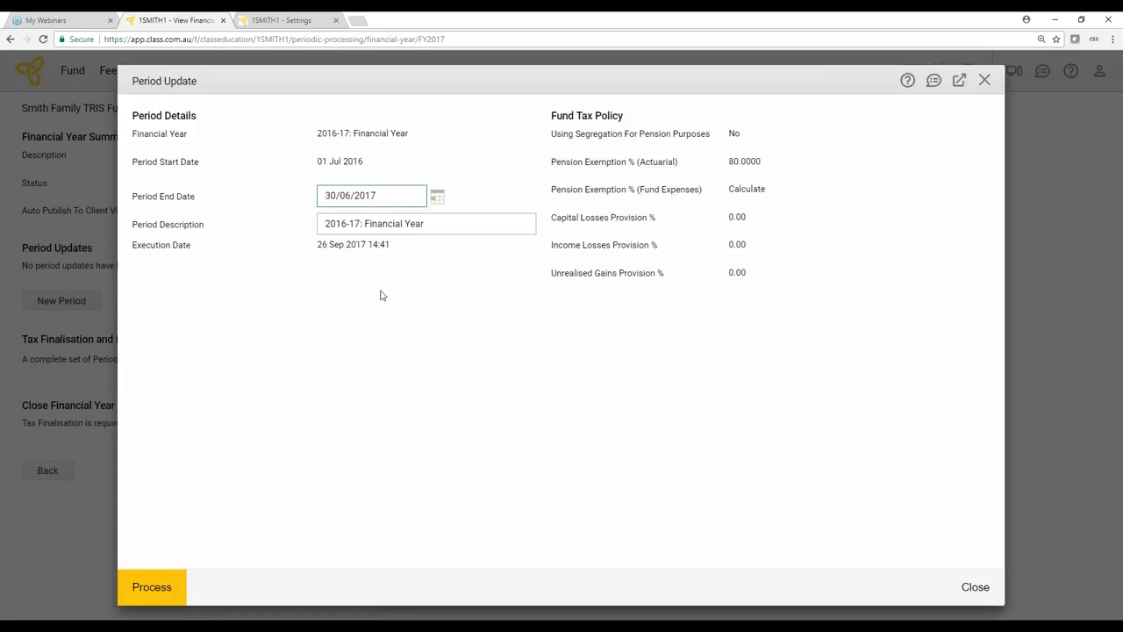
click(156, 597)
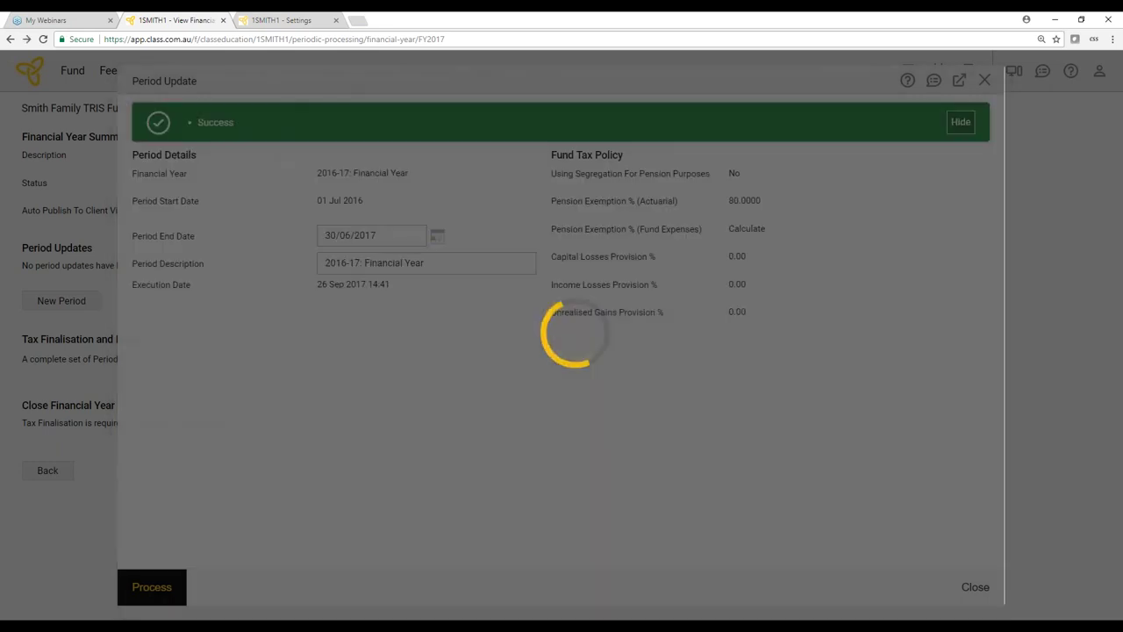
scroll(790, 483, down, 1)
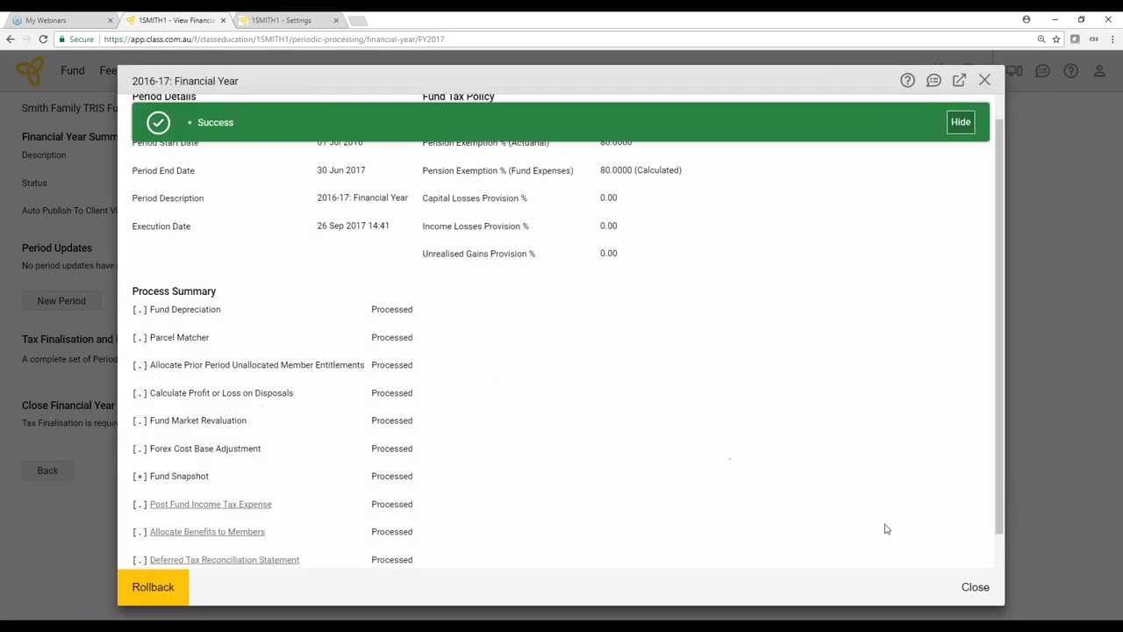
click(976, 589)
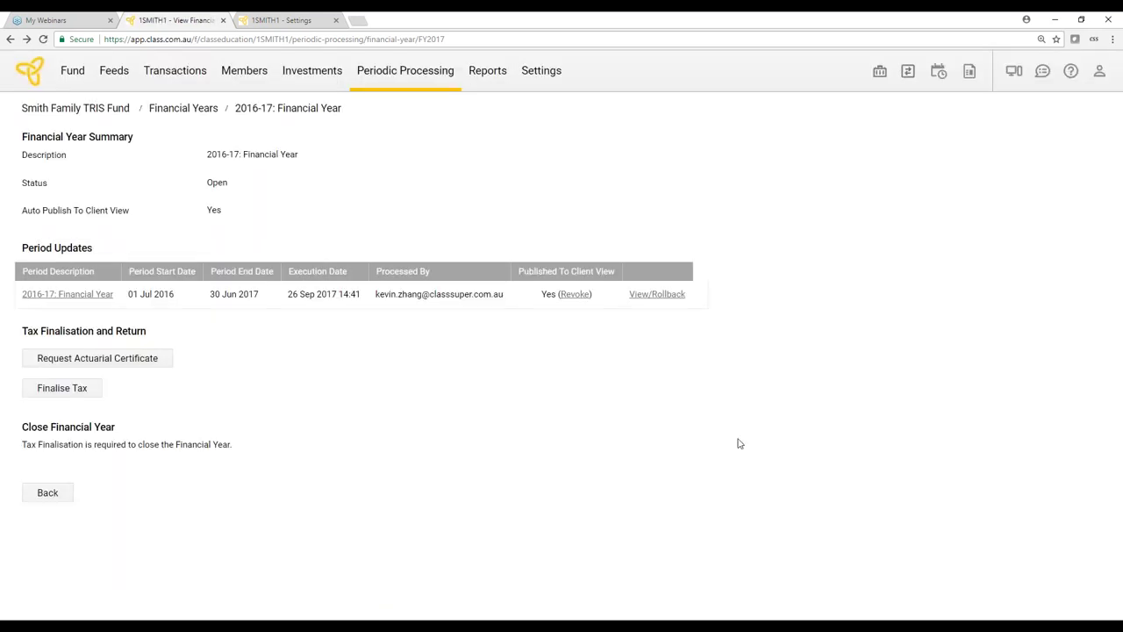
Request the 2016-17 actuarial certificate from Act2 and refresh the fund defaults to check the actuarial pension exemption percentage
click(157, 369)
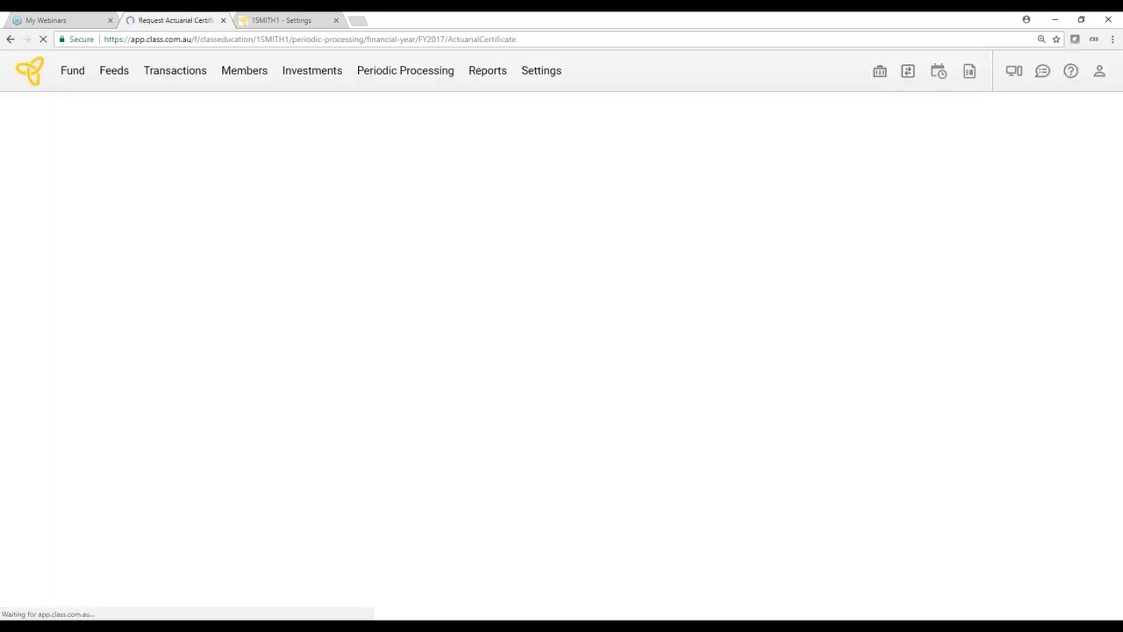
click(97, 303)
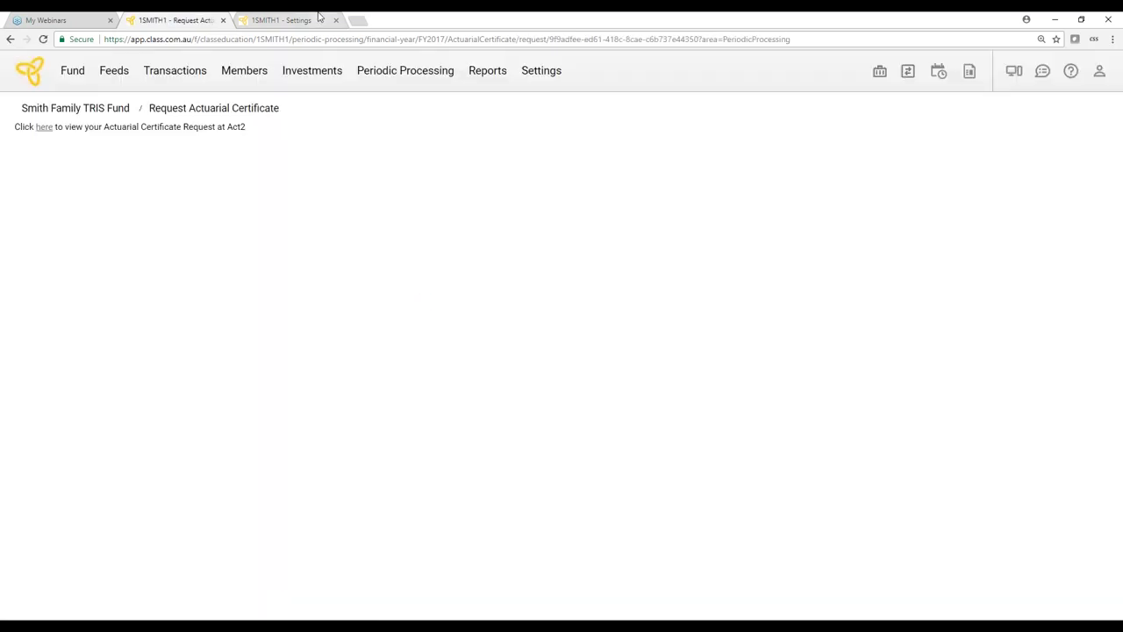
click(319, 18)
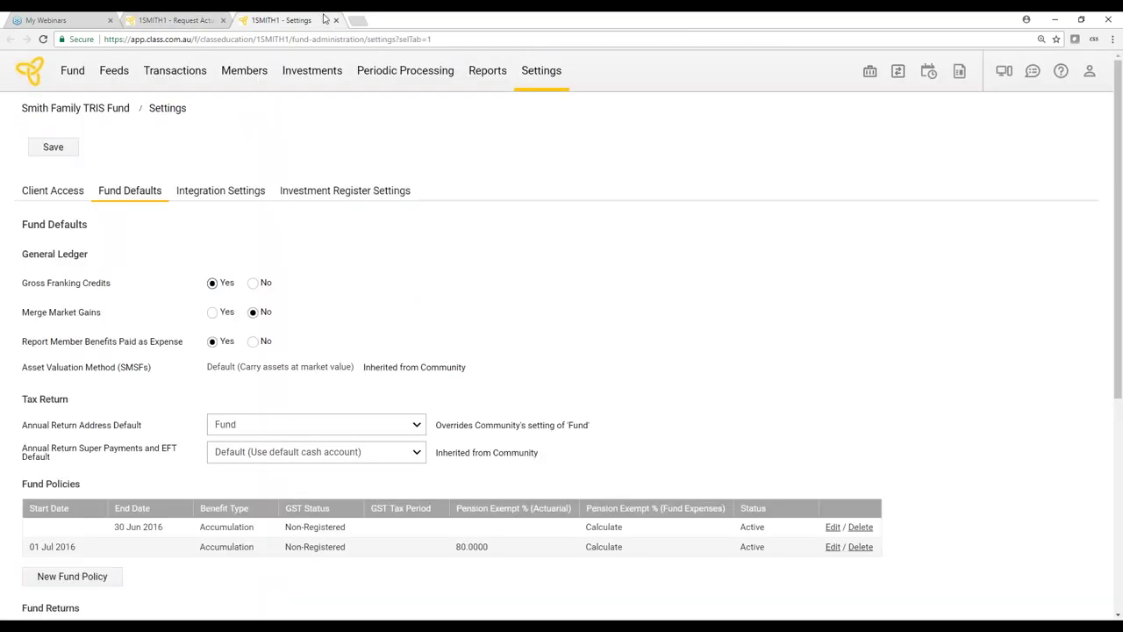
click(42, 39)
click(178, 19)
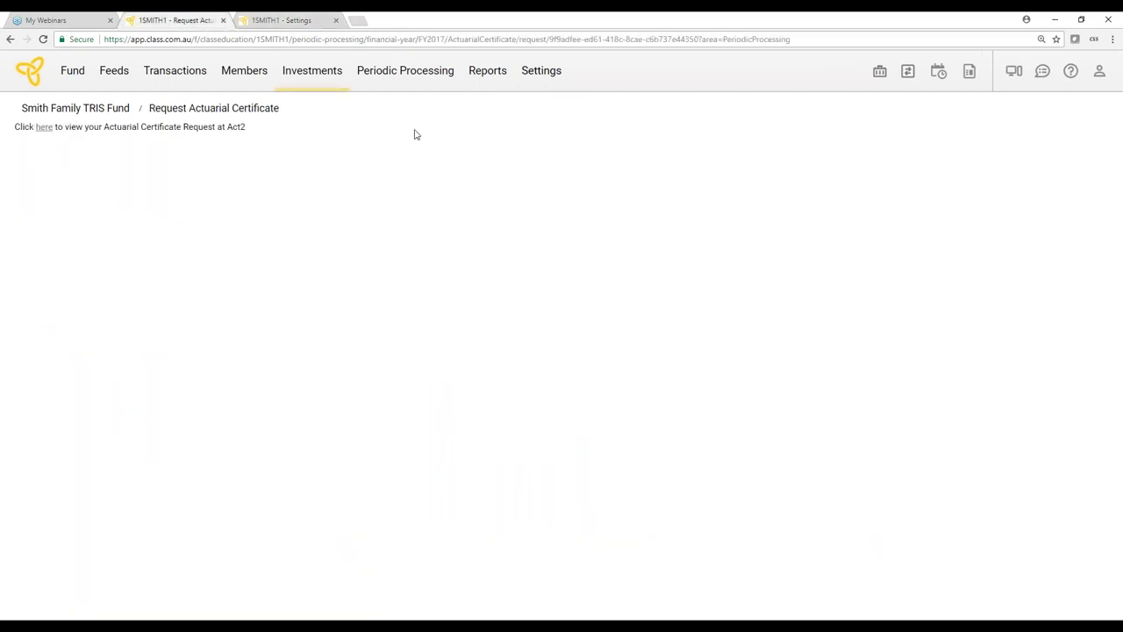
Start a CGT Relief Application for the fund with a CGT relief date of 30/06/2017
click(229, 84)
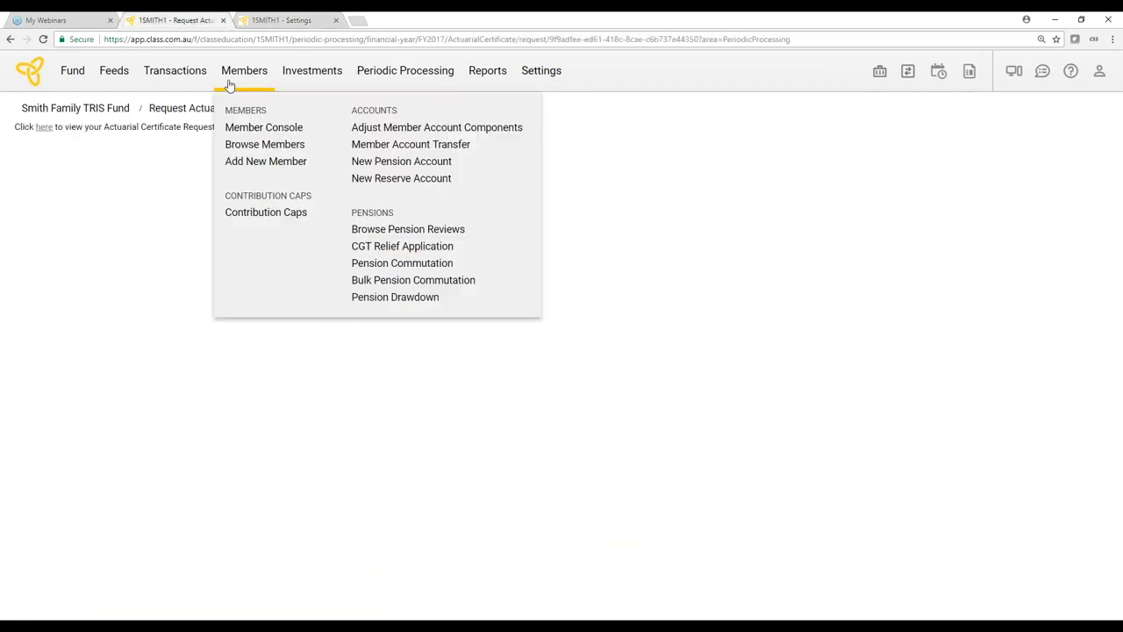
click(401, 248)
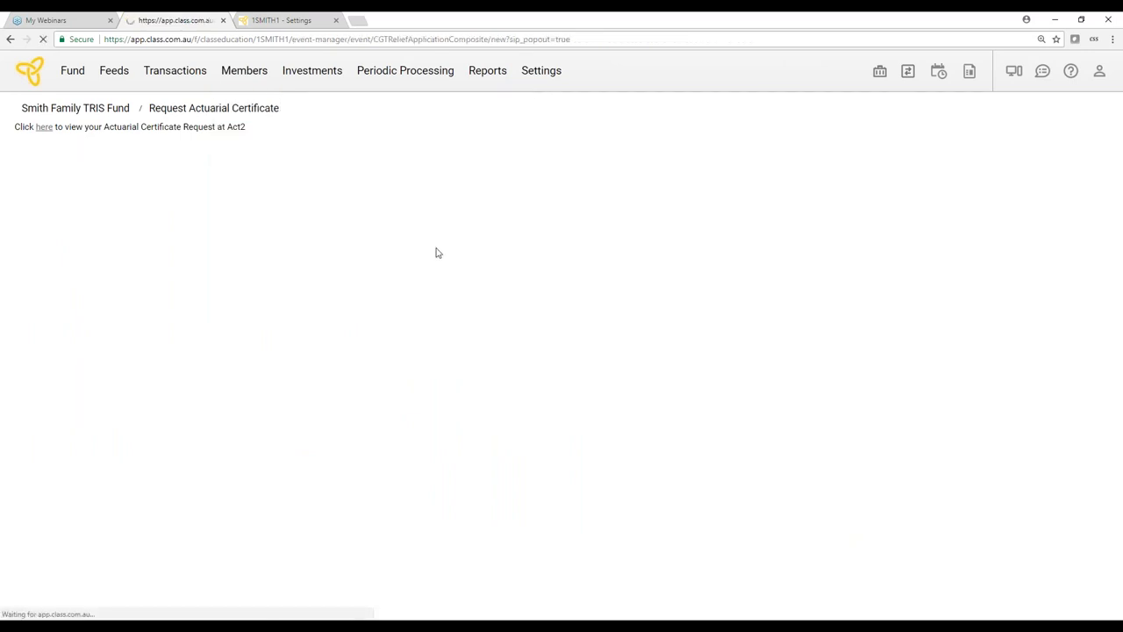
click(254, 155)
text(30)
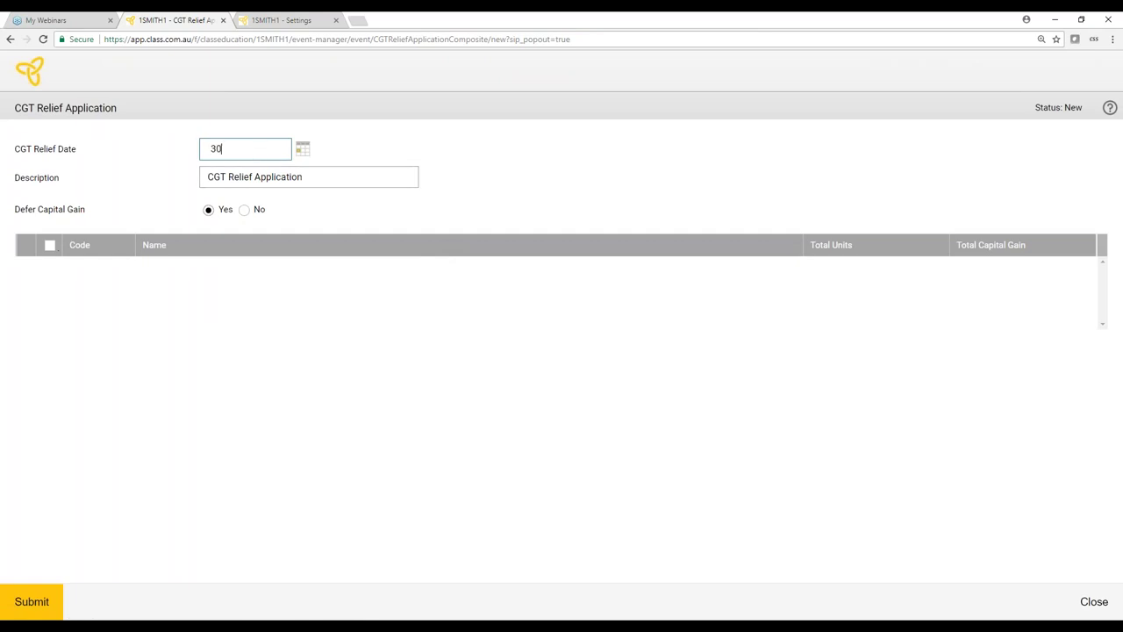
text(062017)
key(Tab)
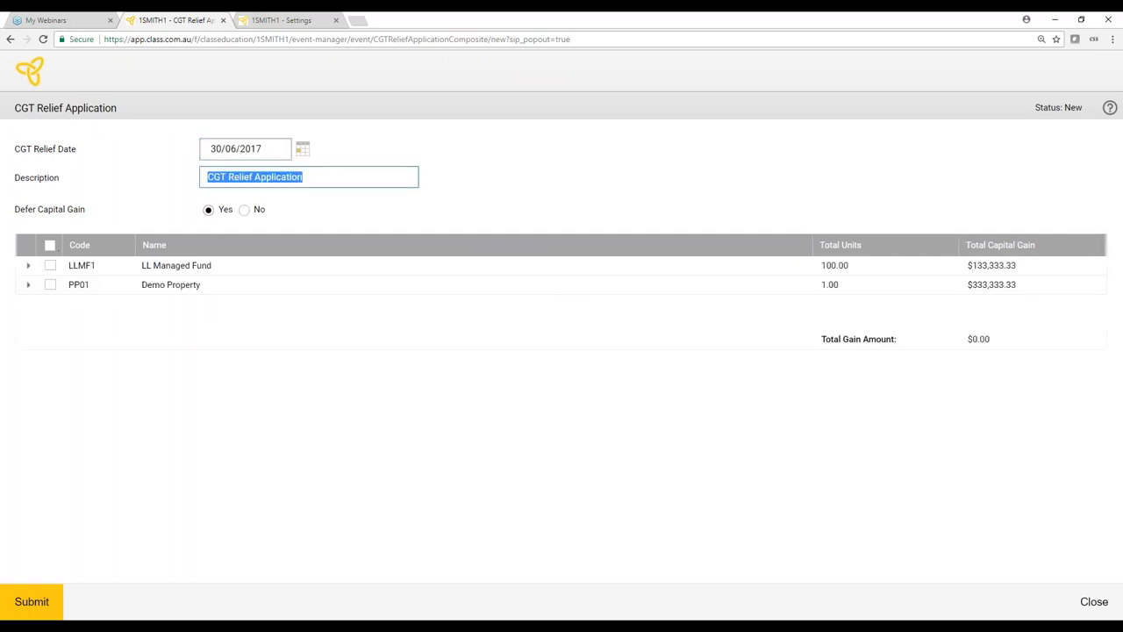
Select all parcels of LL Managed Fund and Demo Property for deferred CGT relief, submit the application and close it
click(28, 265)
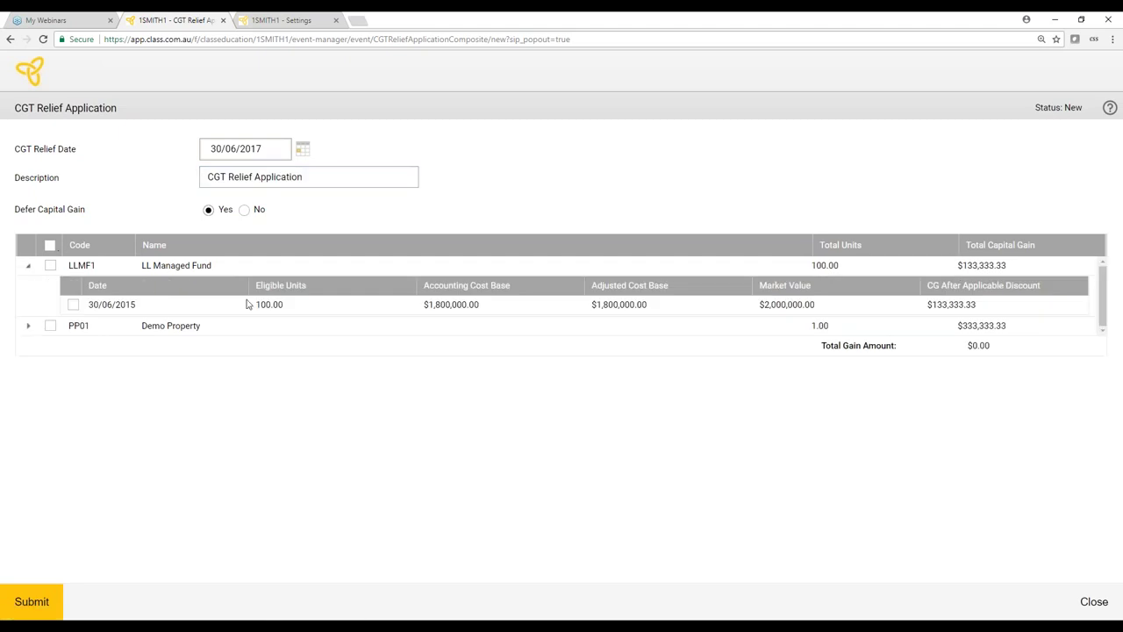
click(28, 326)
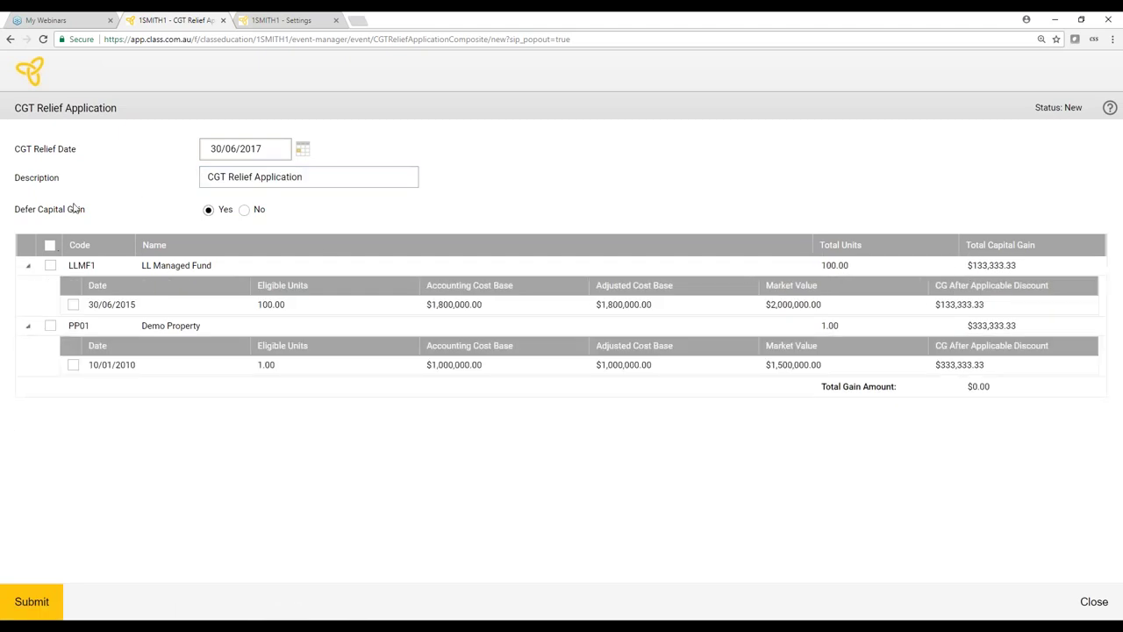
click(50, 247)
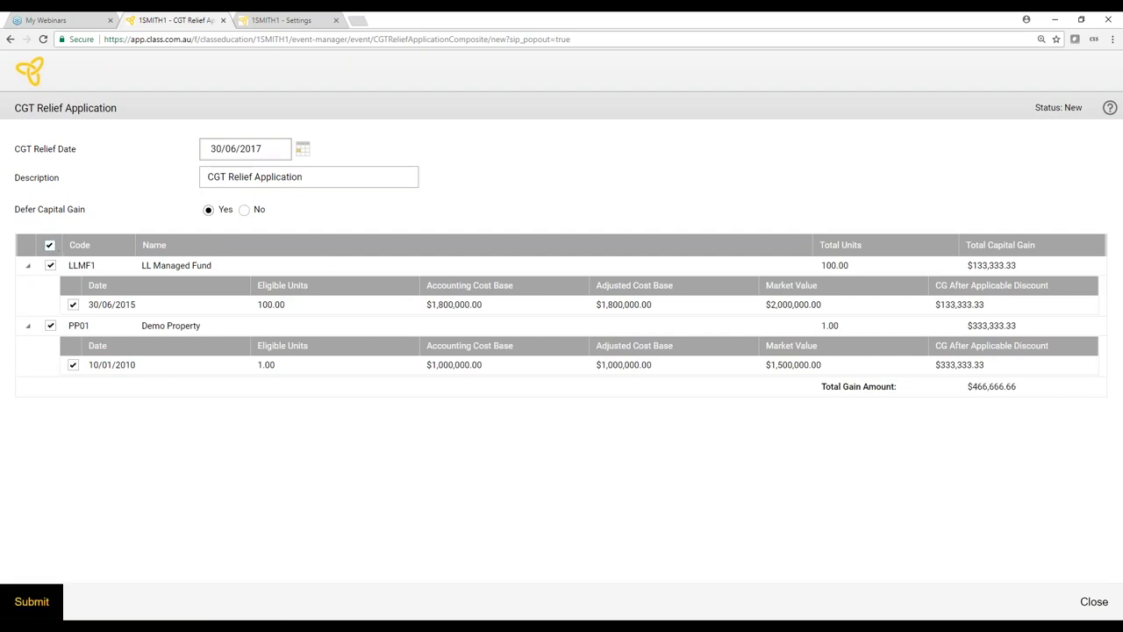
click(32, 601)
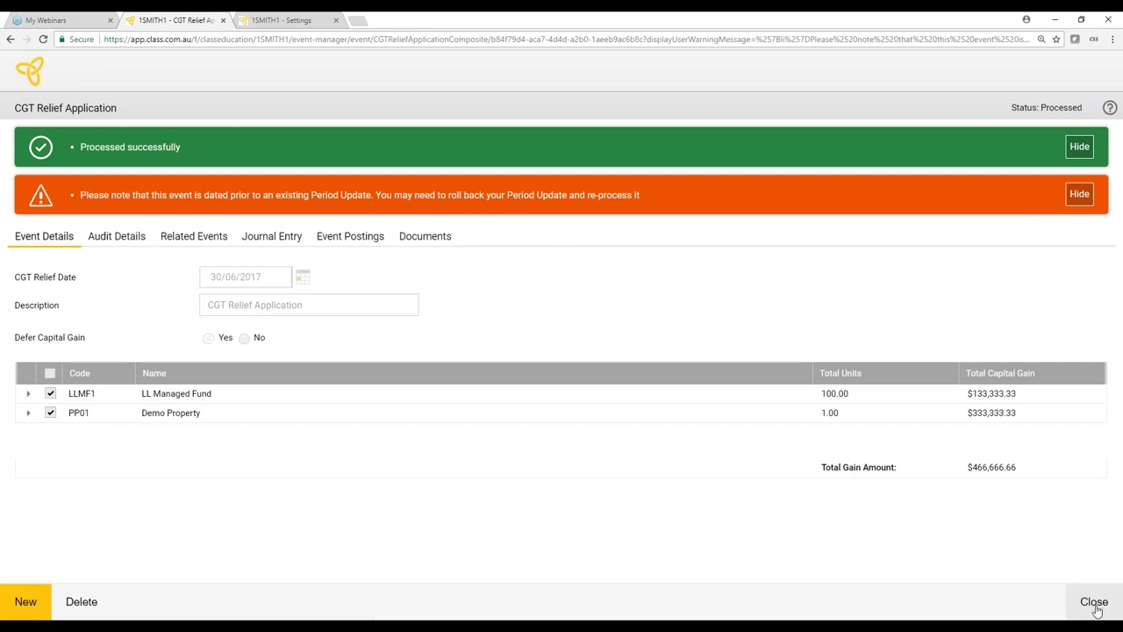
click(223, 21)
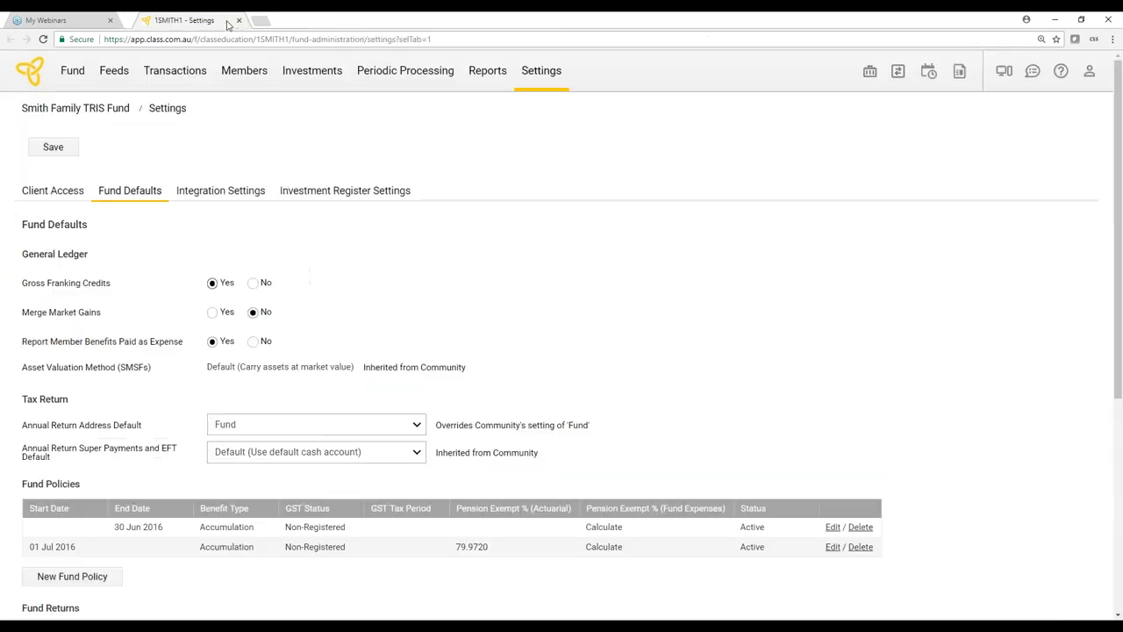
Roll back and reprocess the 2016-17 period update ending 30/06/2017, and finalise the tax for that financial year
mouse_move(386, 77)
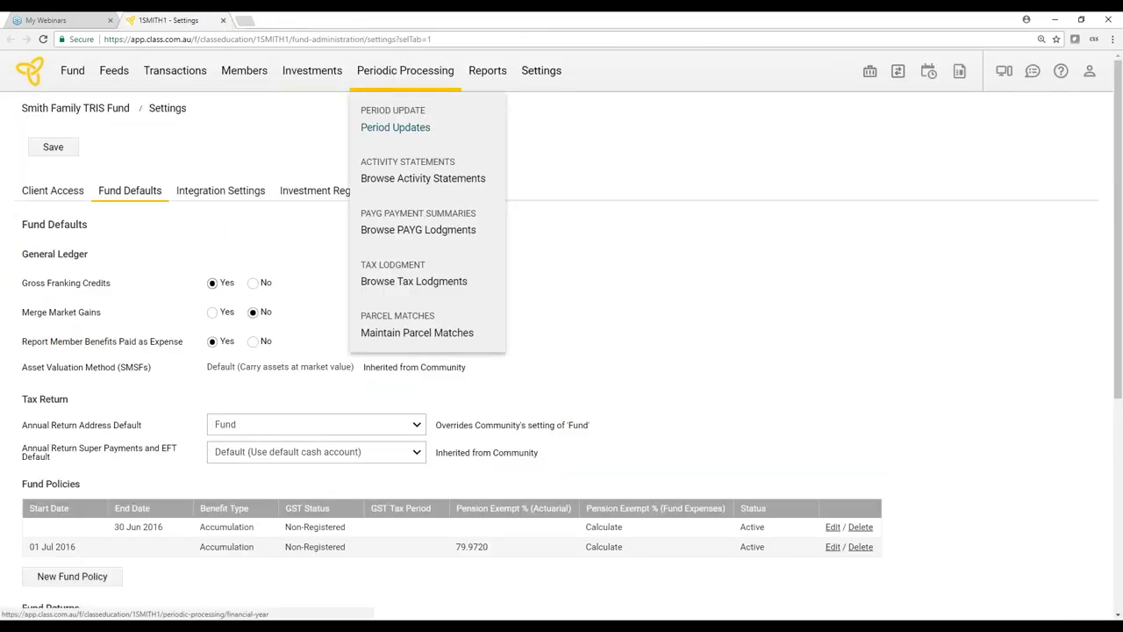
click(420, 127)
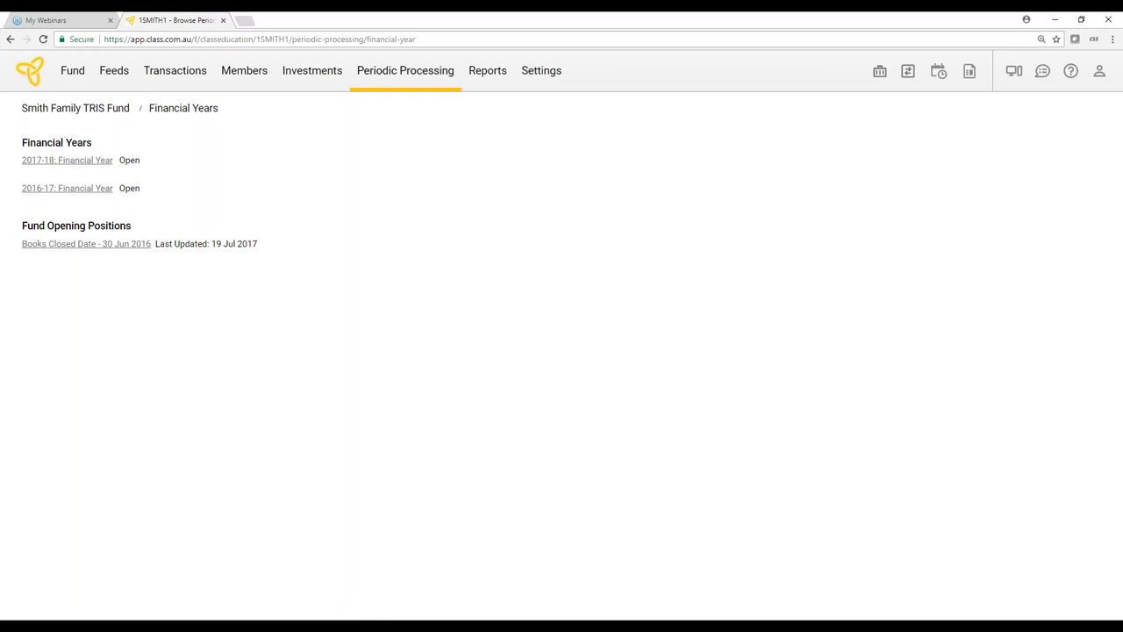
click(67, 188)
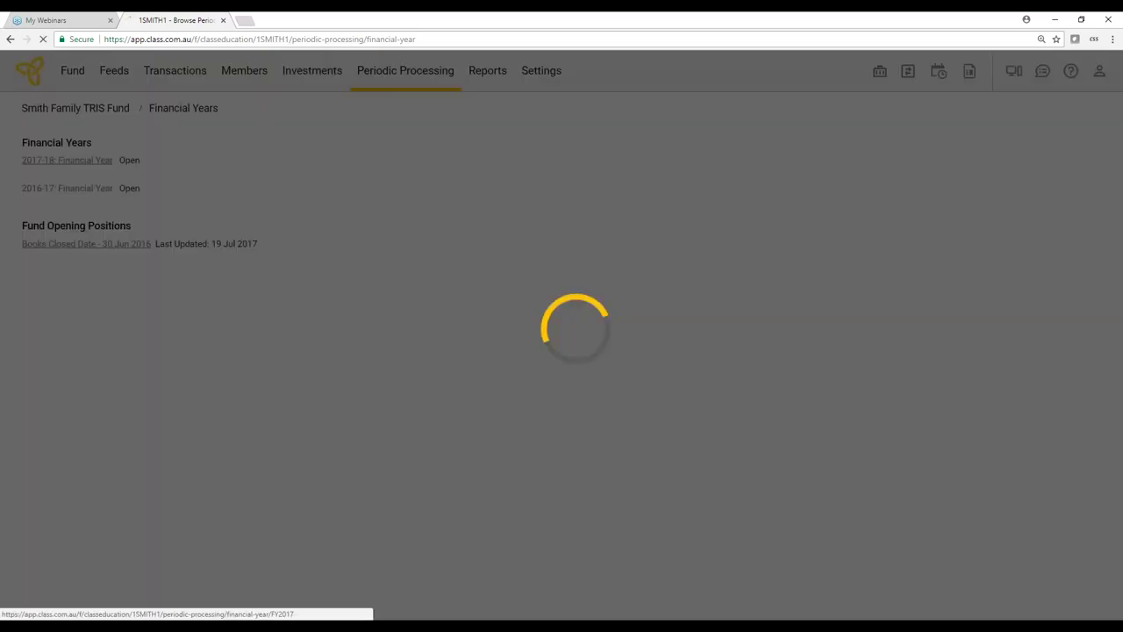
click(143, 587)
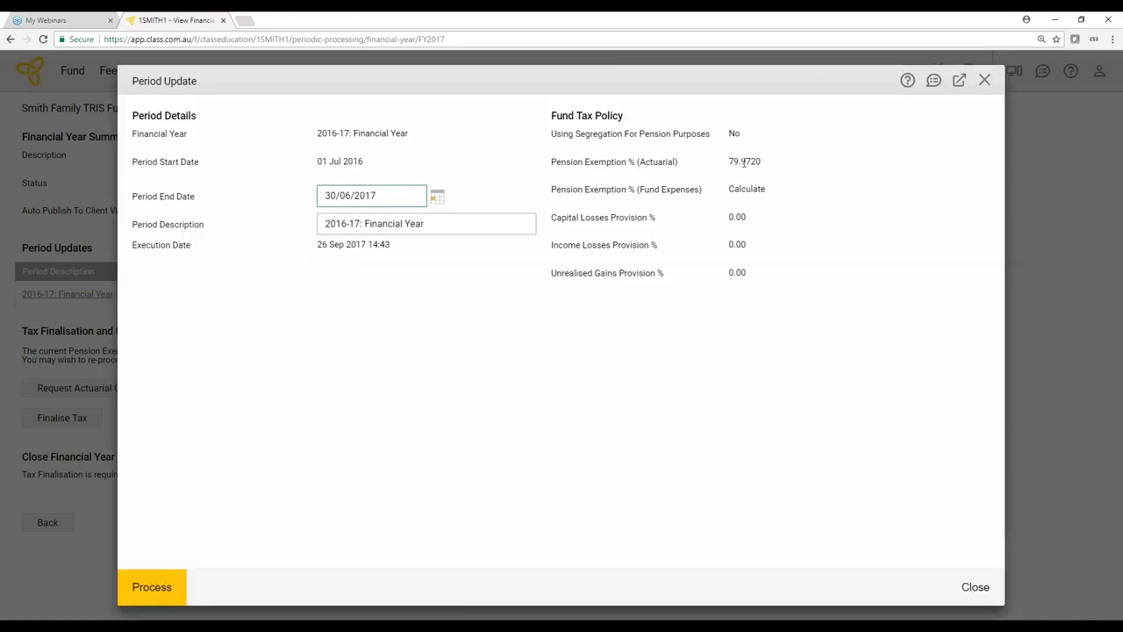
click(180, 590)
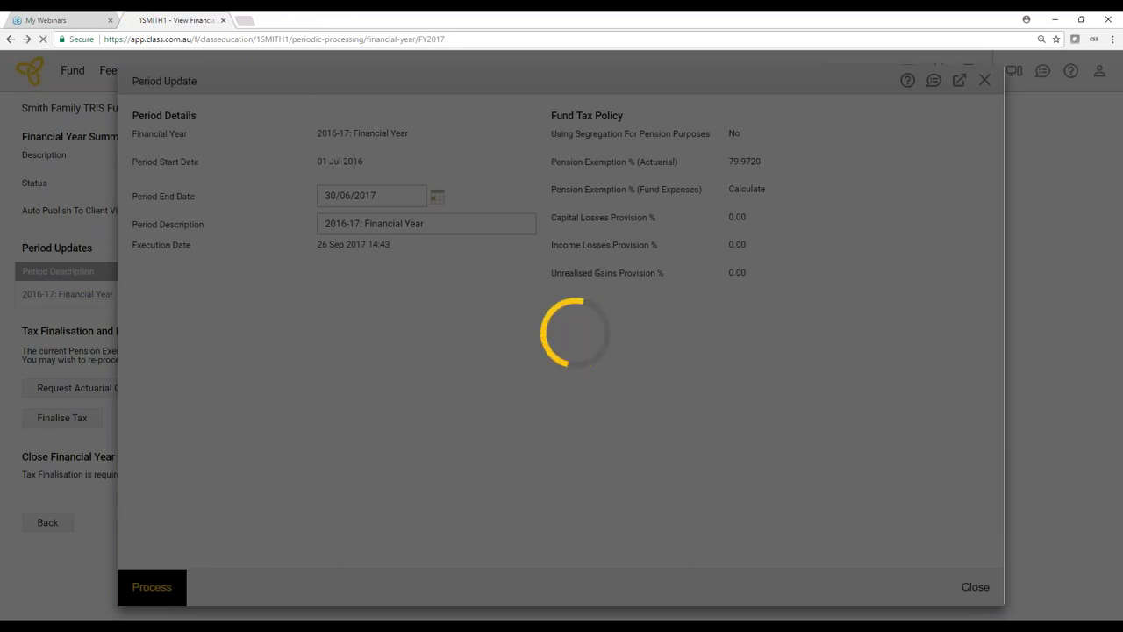
scroll(355, 476, down, 1)
scroll(355, 476, down, 2)
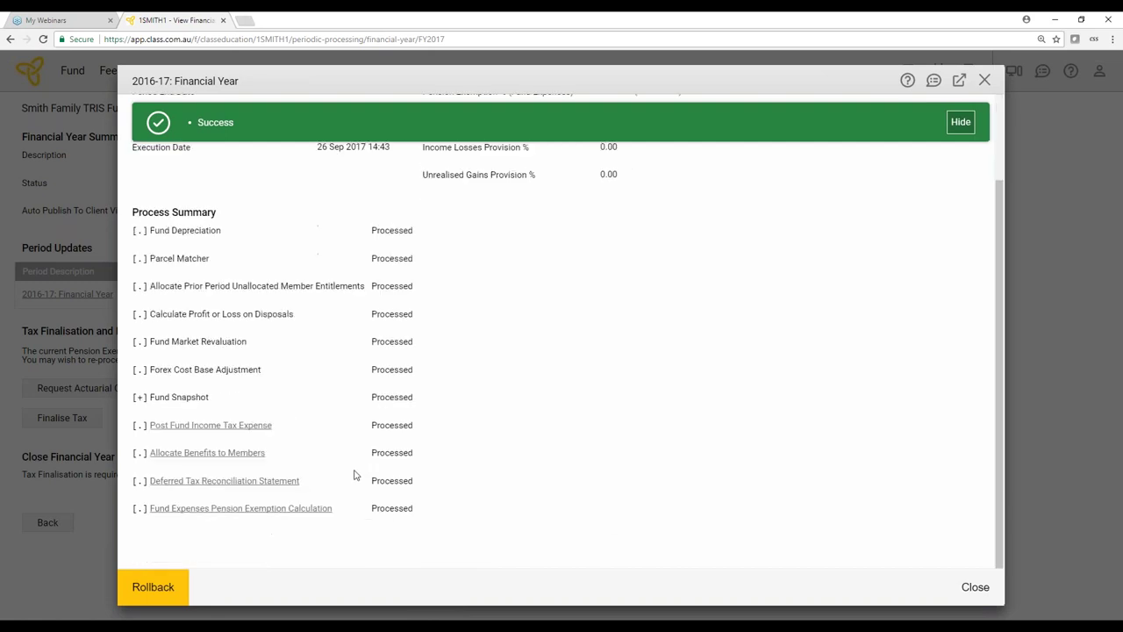
click(981, 589)
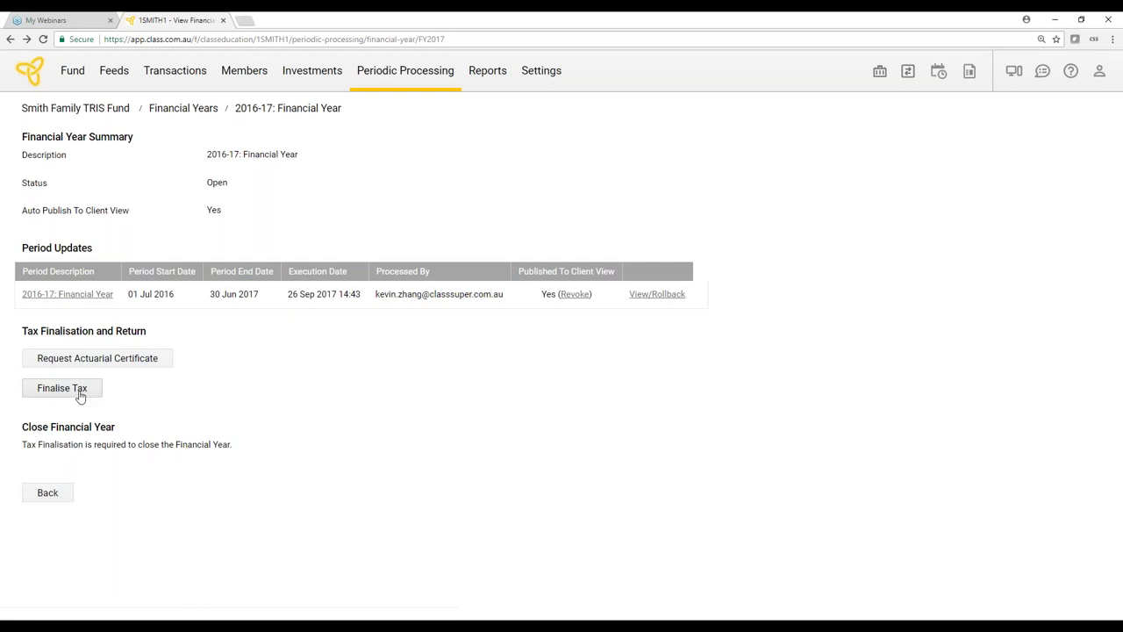
click(78, 391)
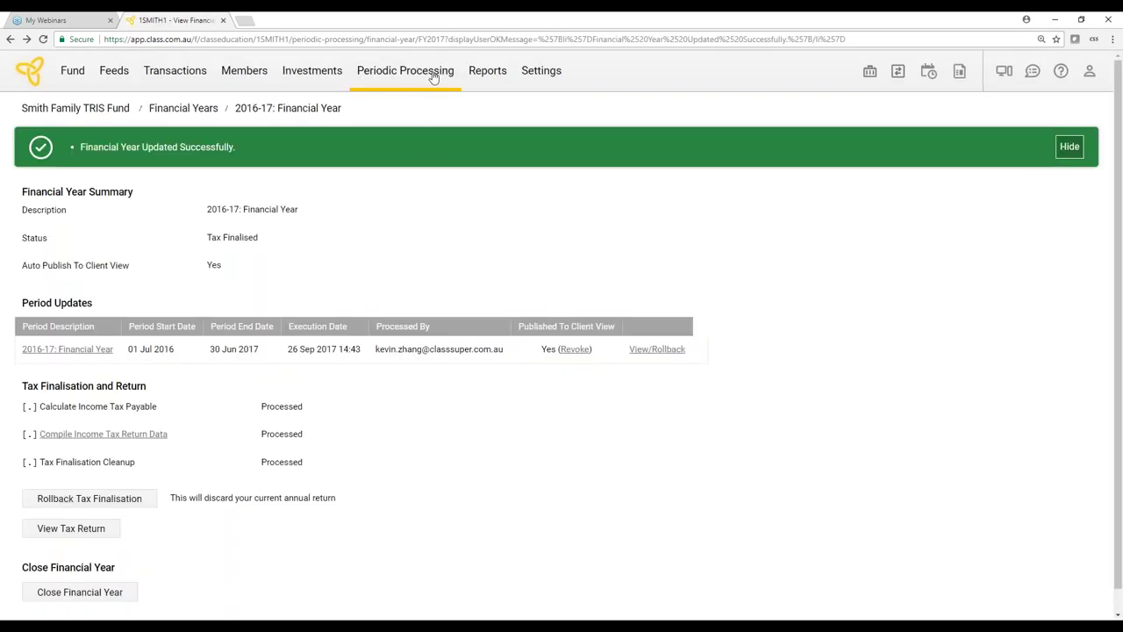
Search the fund's report viewer for "cgt" and select the CGT Relief Application Minutes report
mouse_move(491, 76)
click(502, 248)
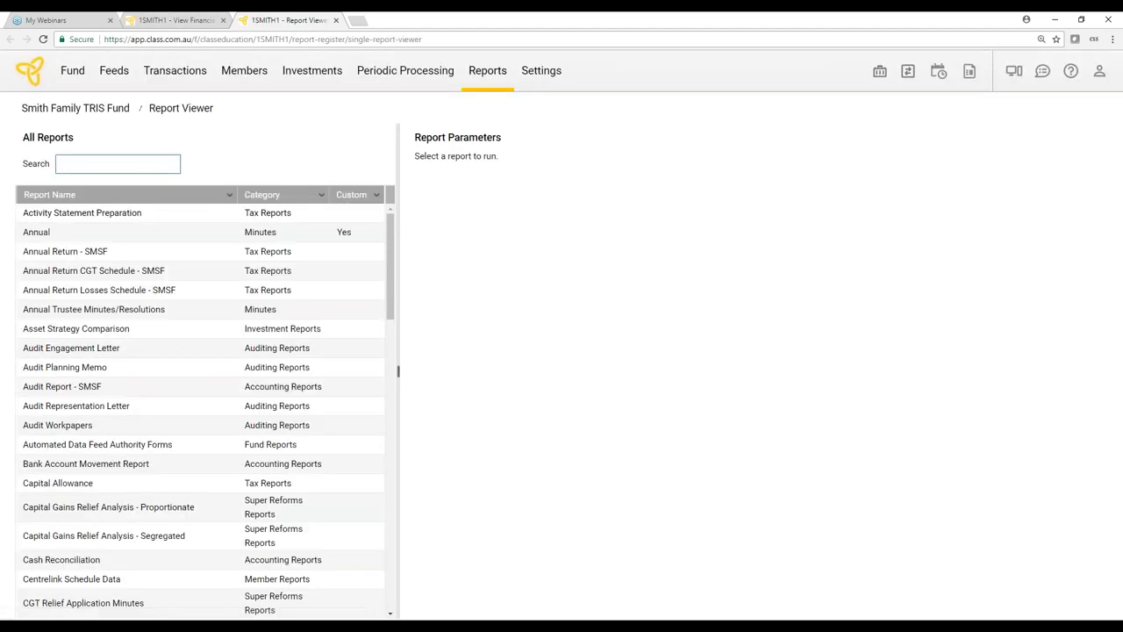
text(gt)
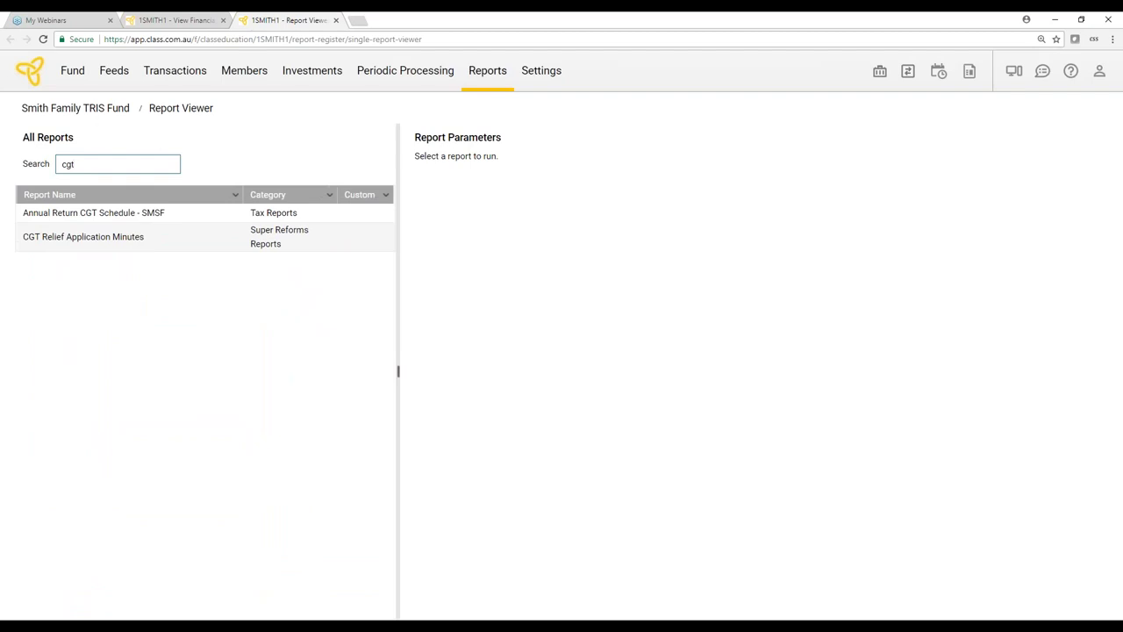
click(222, 244)
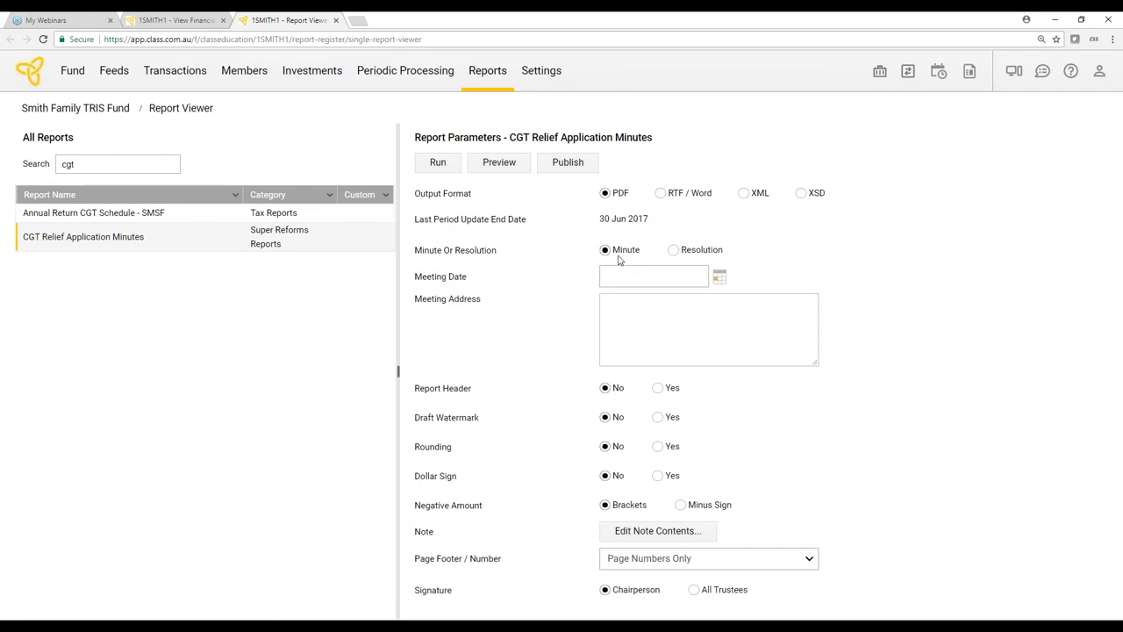
Preview the CGT Relief Application Minutes as a Resolution and review the choice of method and tax consequences
click(672, 251)
click(512, 165)
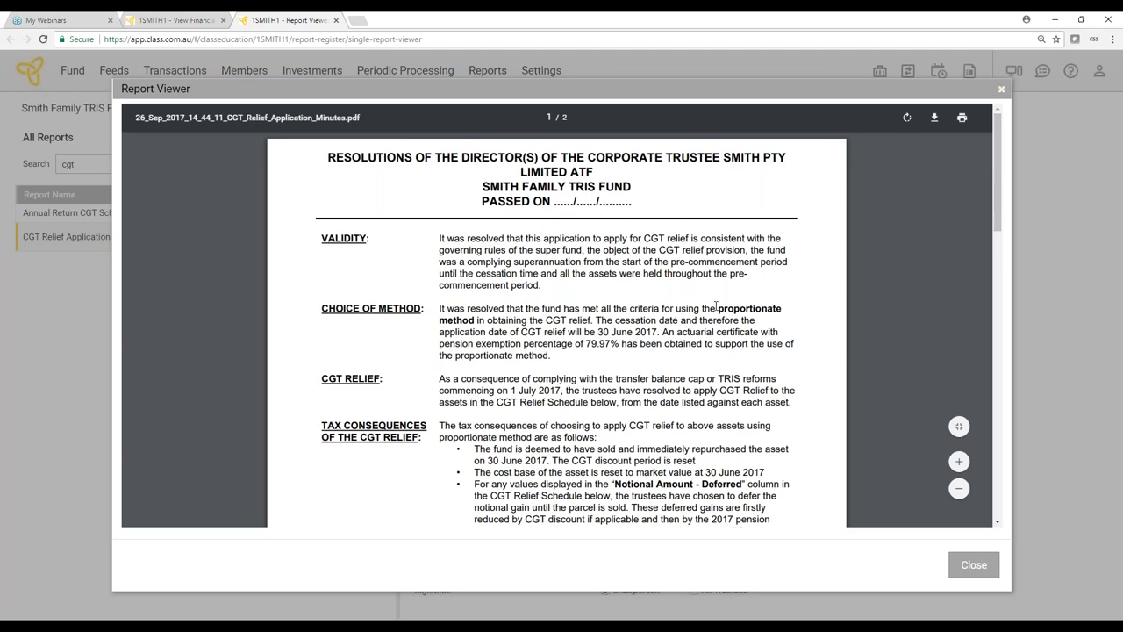
scroll(789, 313, down, 1)
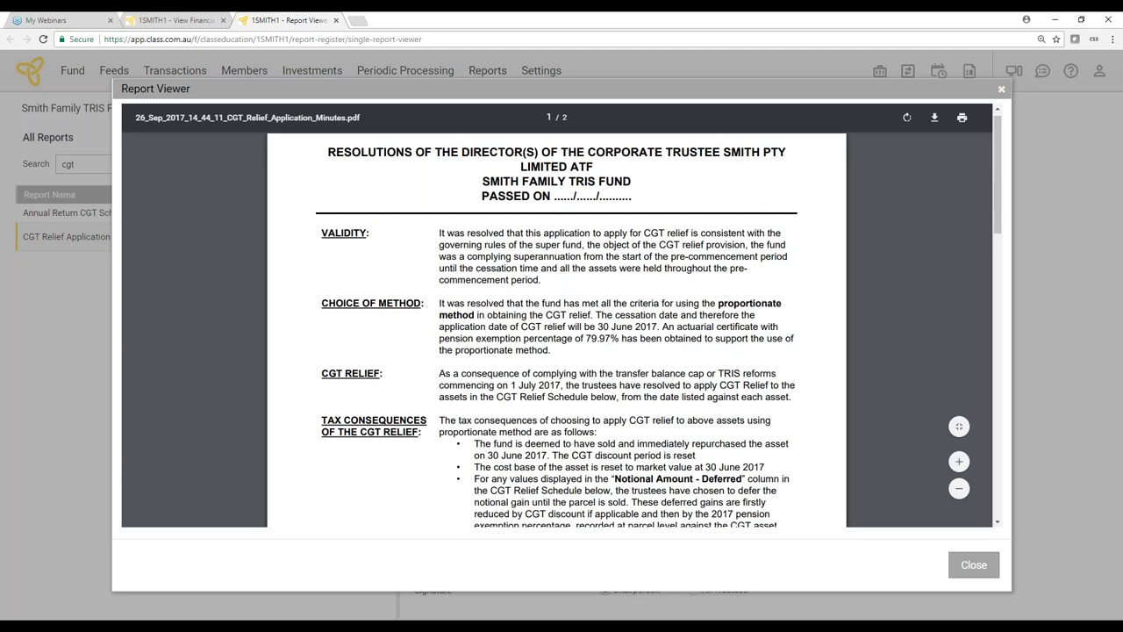
scroll(669, 346, down, 1)
drag(575, 284, 680, 285)
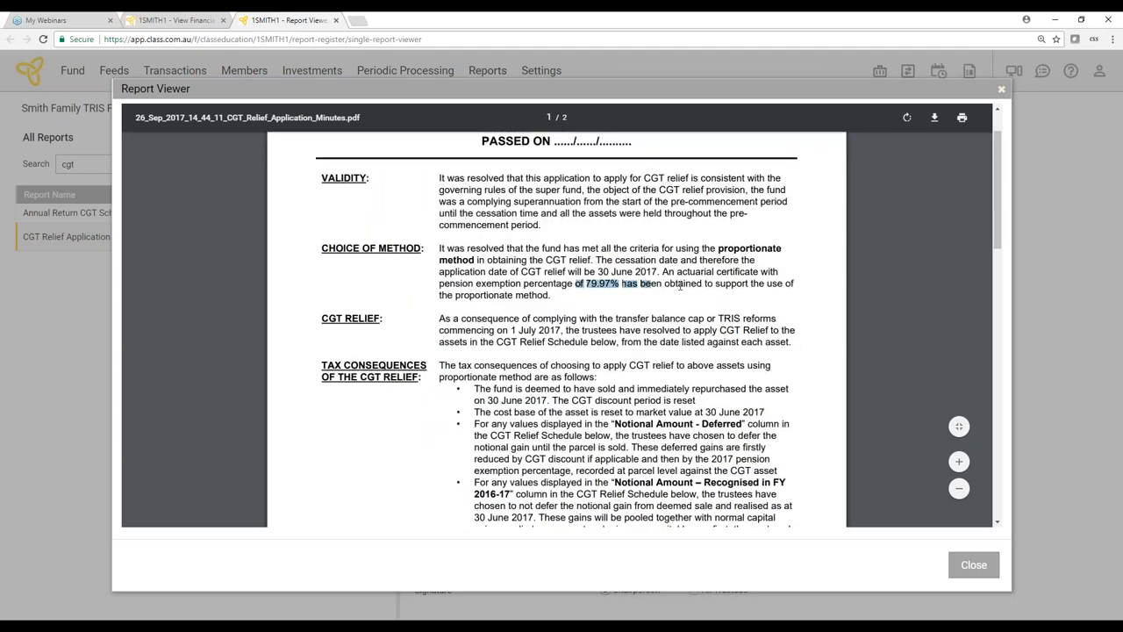
scroll(680, 285, down, 3)
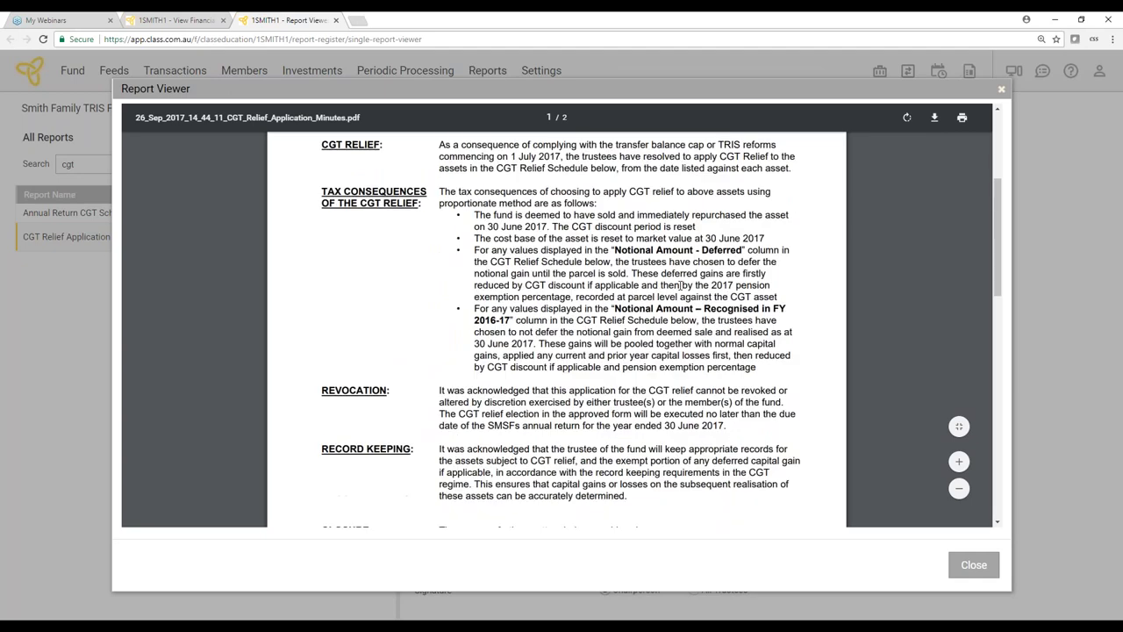
scroll(681, 285, down, 6)
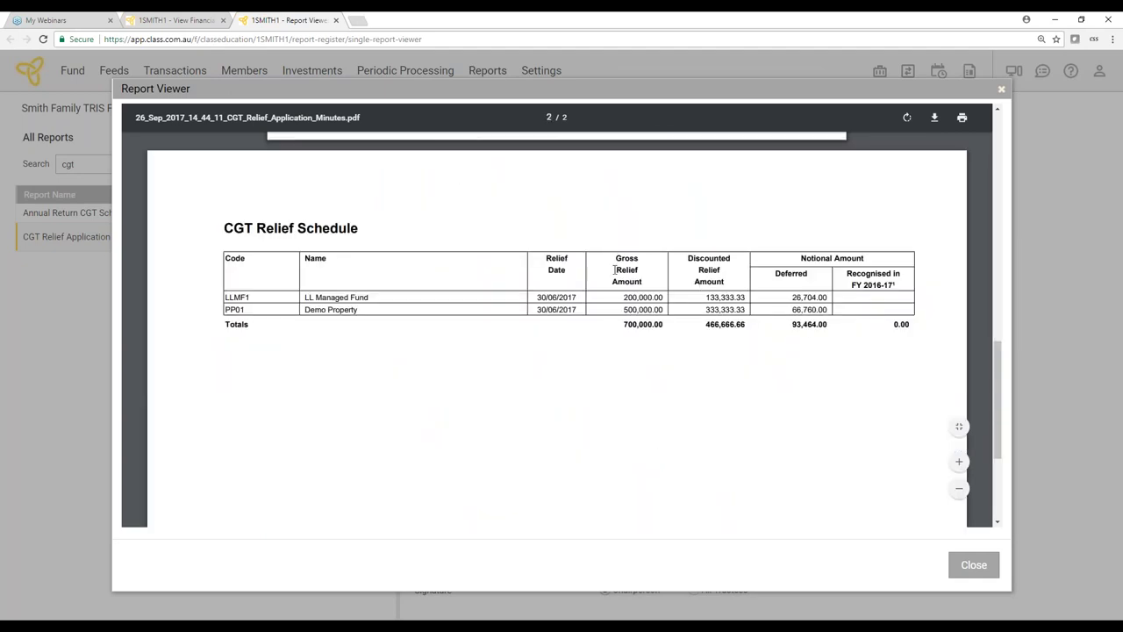
Examine the relief and deferred notional amounts in the CGT Relief Schedule of the previewed minutes, and close the preview
scroll(305, 286, up, 1)
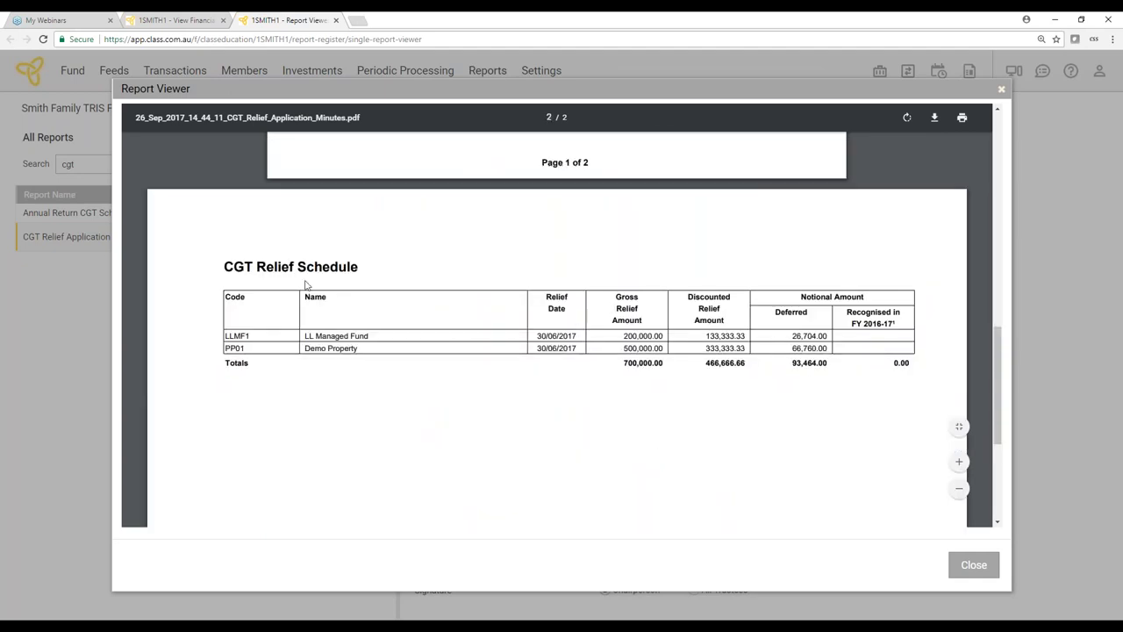
scroll(564, 325, up, 2)
scroll(521, 380, down, 1)
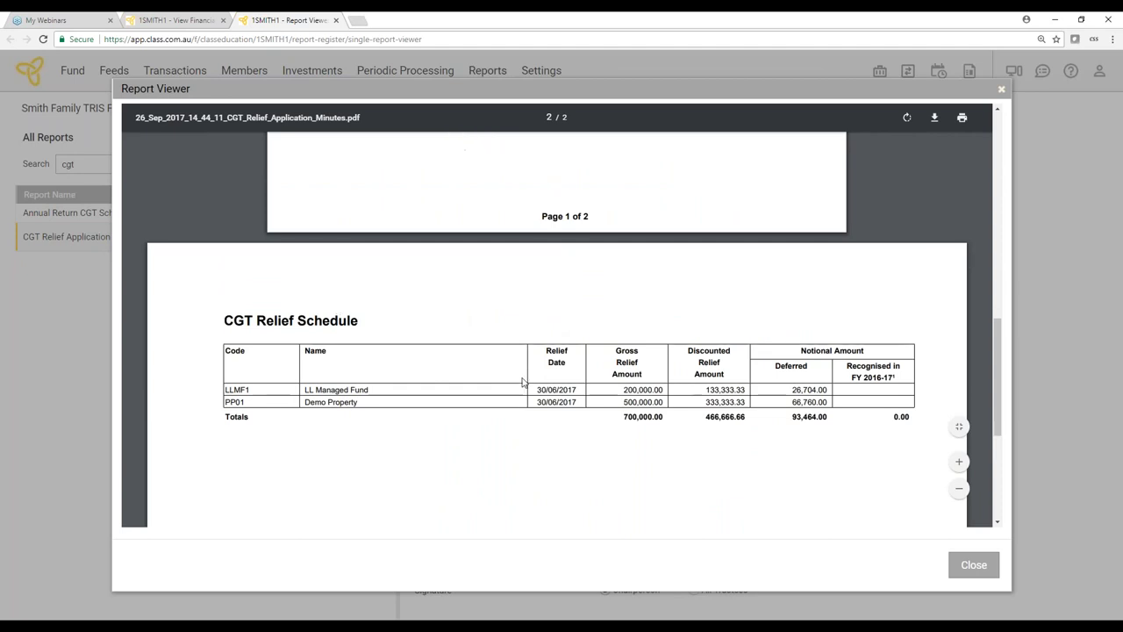
scroll(521, 380, down, 2)
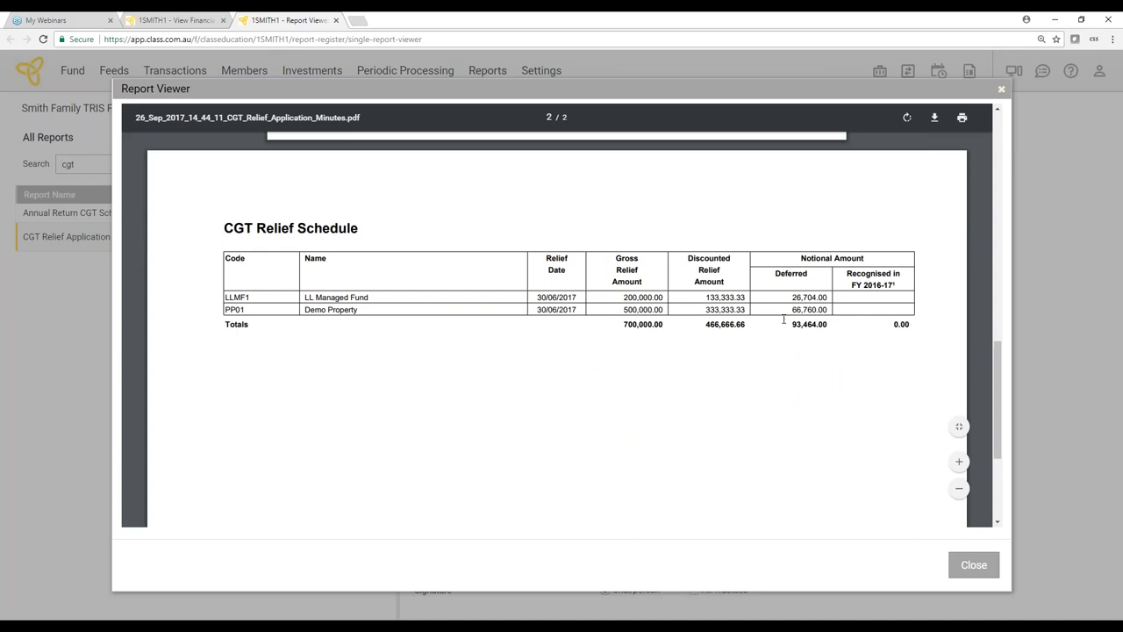
scroll(839, 430, up, 1)
scroll(840, 430, down, 2)
scroll(840, 430, up, 3)
scroll(865, 425, down, 1)
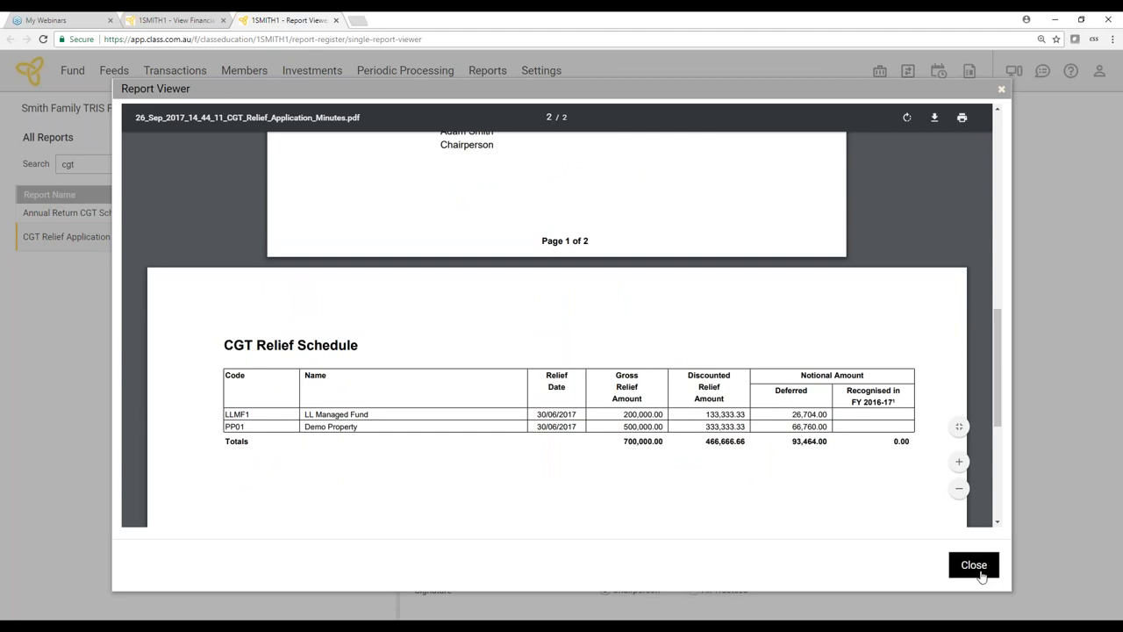
click(974, 566)
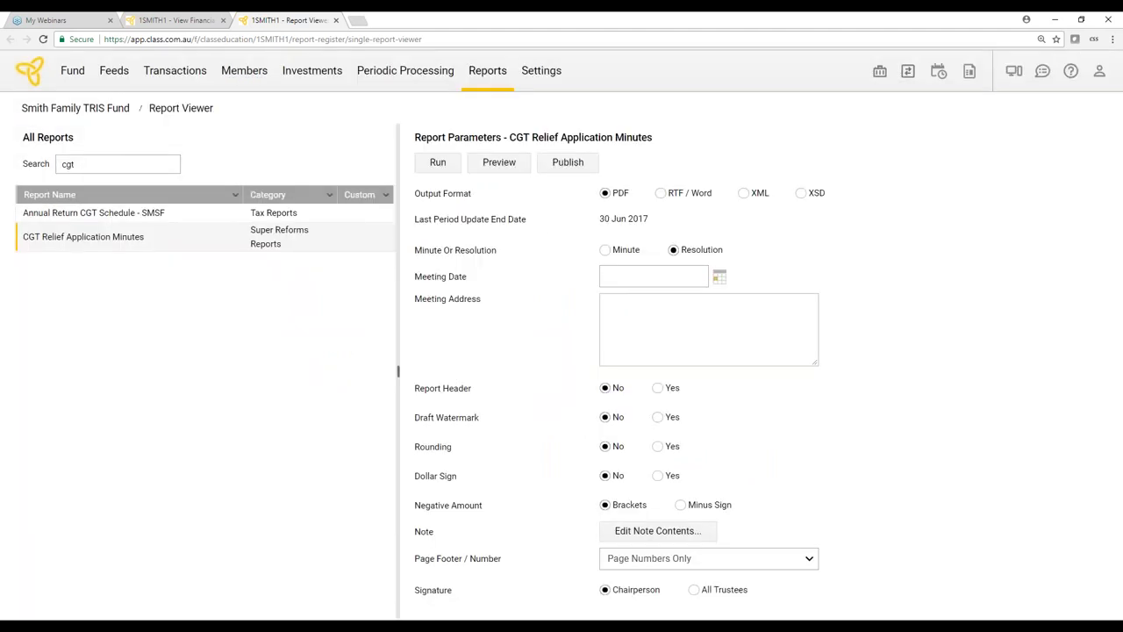
Preview the 2016-17 Annual Return CGT Schedule - SMSF, review its transitional CGT relief and deferred gain labels, and close it
click(182, 214)
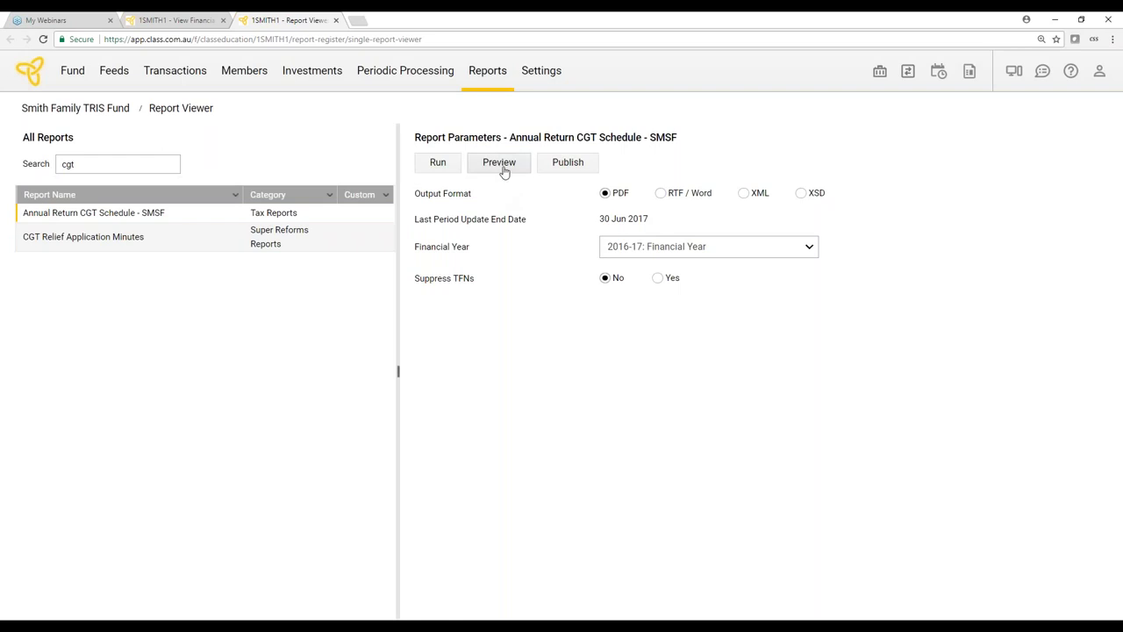
click(502, 166)
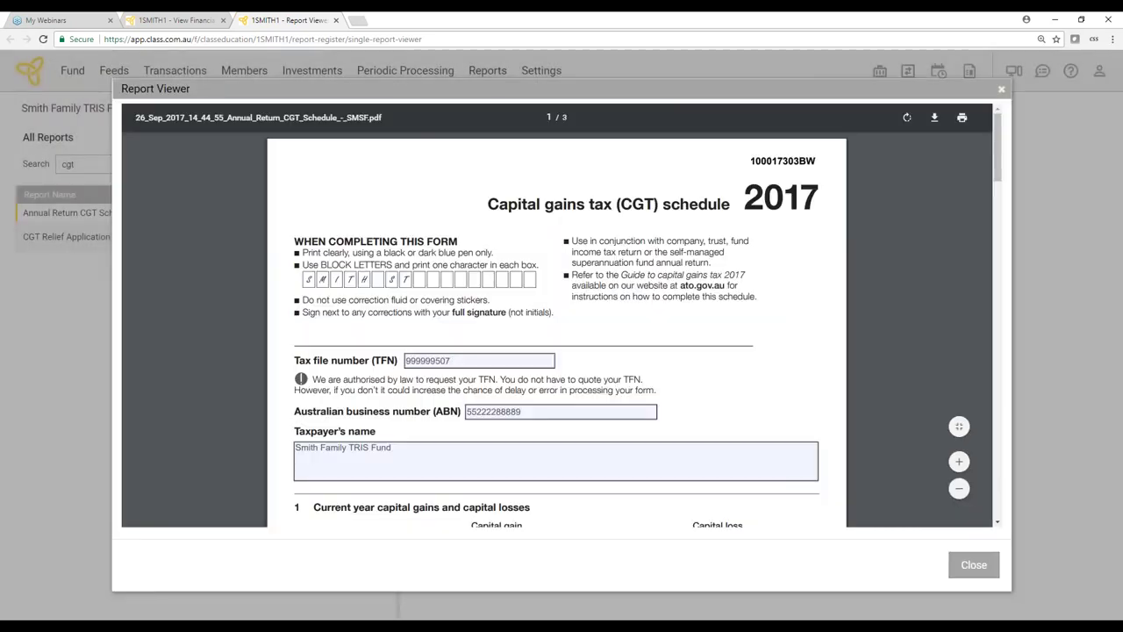
scroll(667, 313, down, 5)
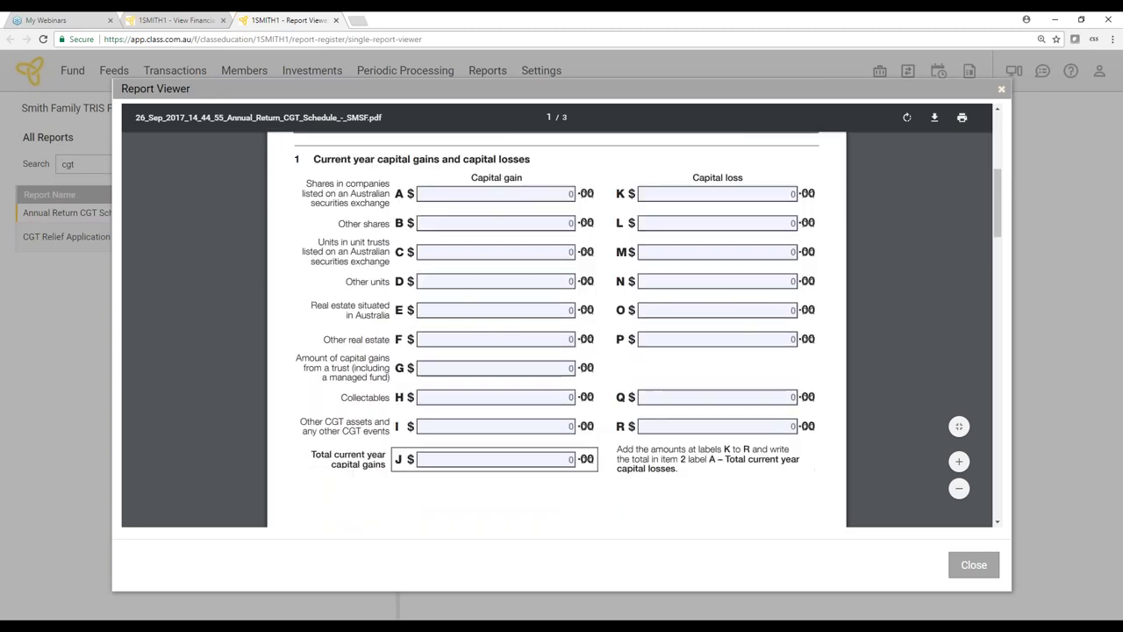
scroll(919, 280, down, 3)
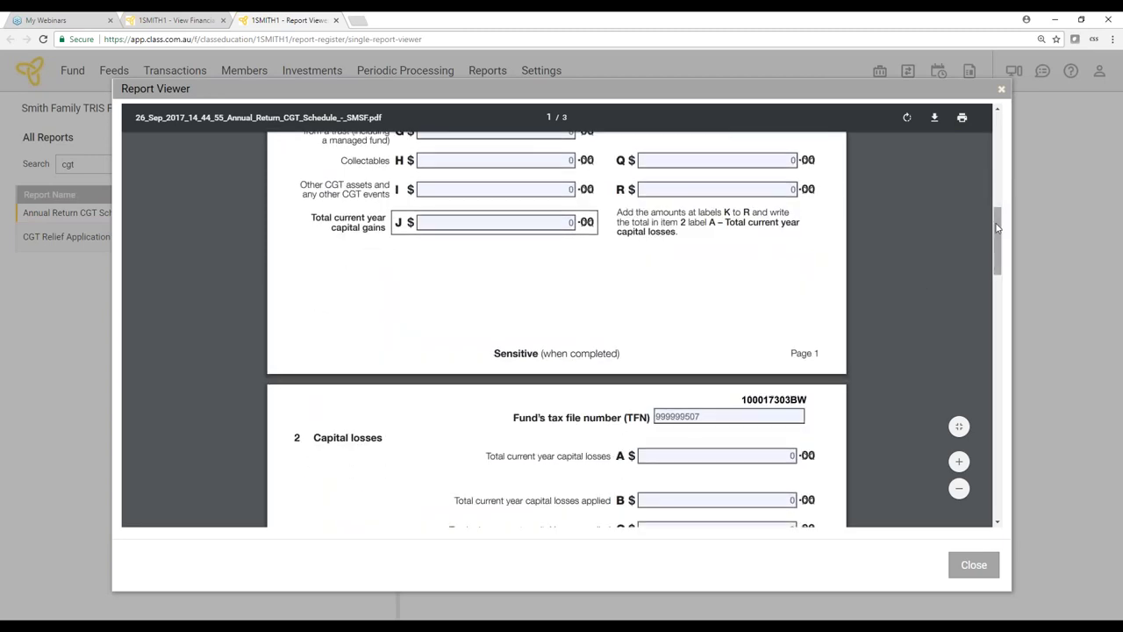
scroll(989, 267, down, 1)
drag(989, 268, 997, 465)
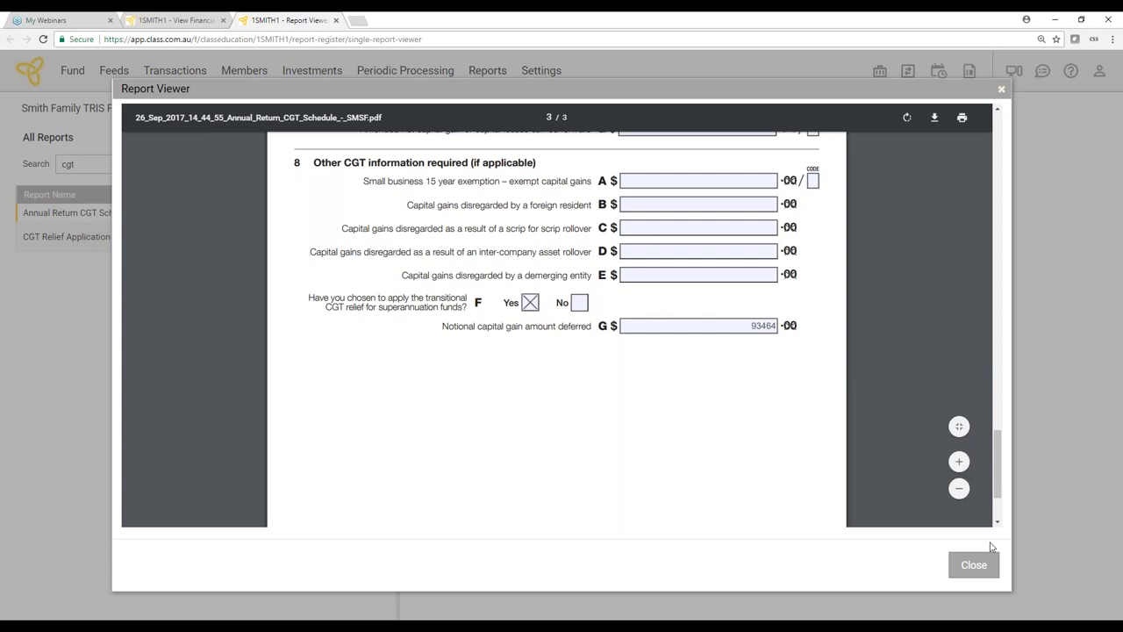
click(974, 564)
Find the Unrealised Capital Gains Report with the search "unr", preview it to check each asset's cost base and deferred gains, and close it
click(35, 164)
text(unr)
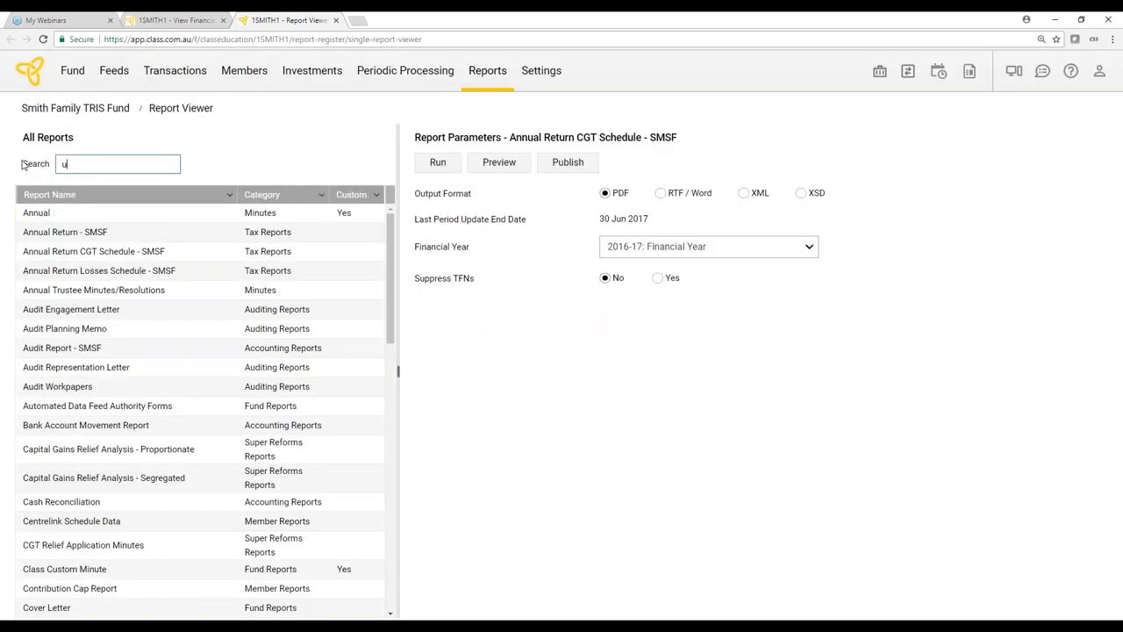
click(155, 218)
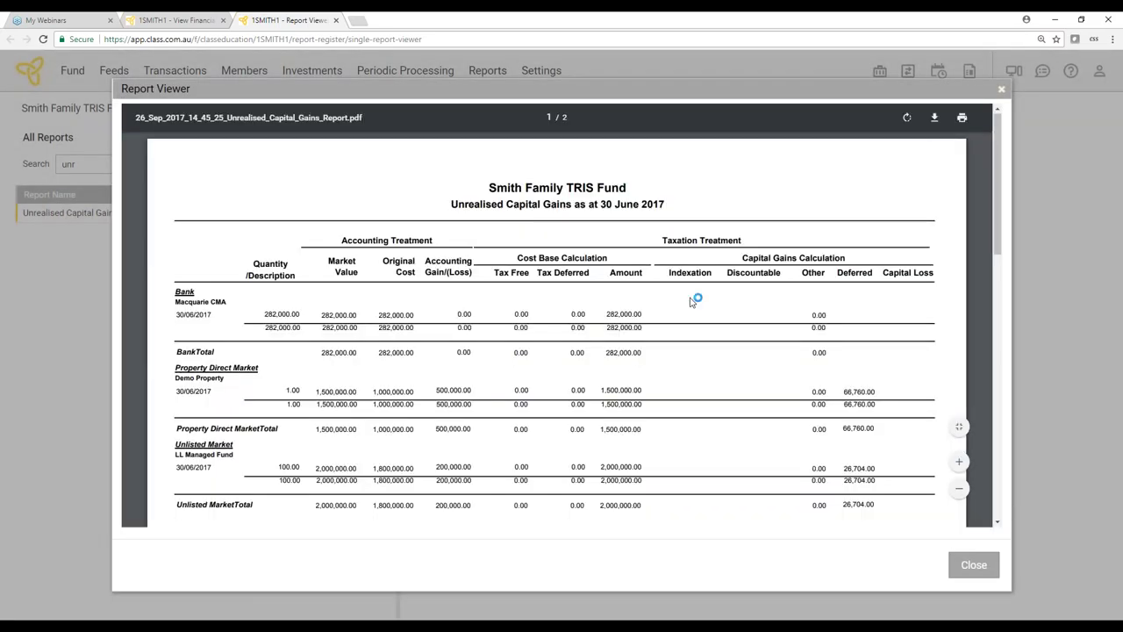
scroll(694, 299, down, 3)
scroll(694, 299, up, 2)
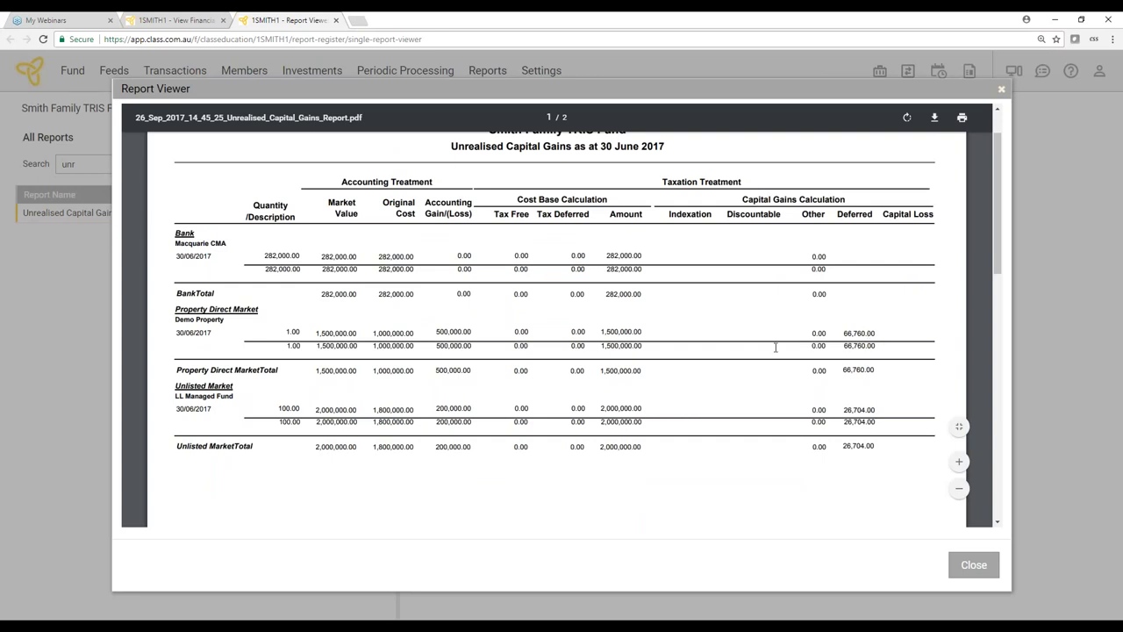
scroll(899, 403, down, 1)
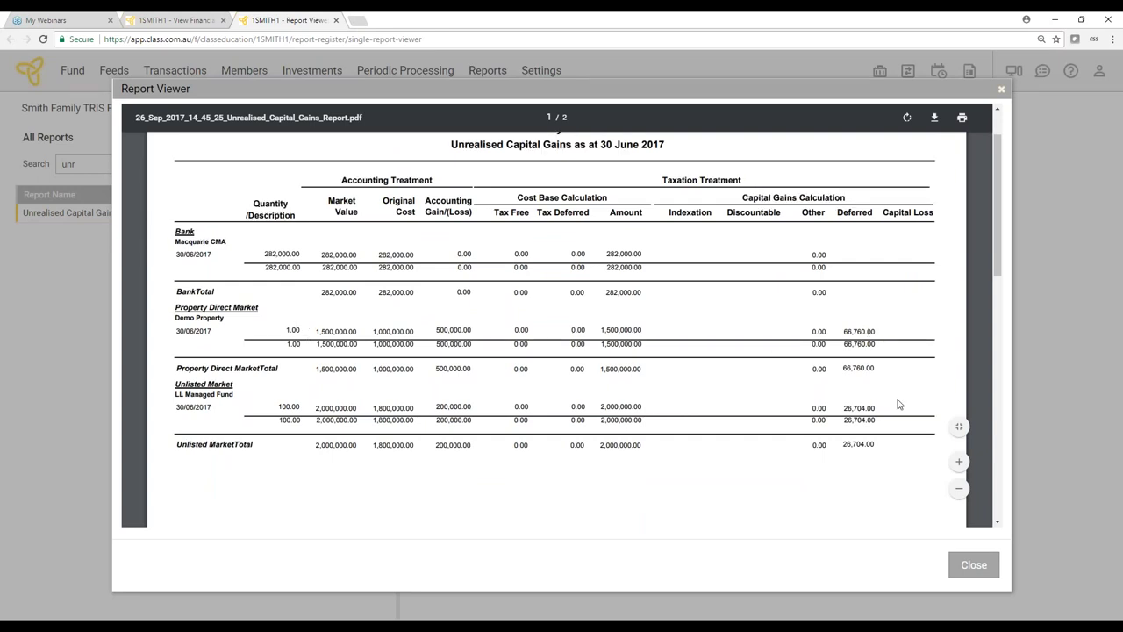
scroll(898, 404, down, 2)
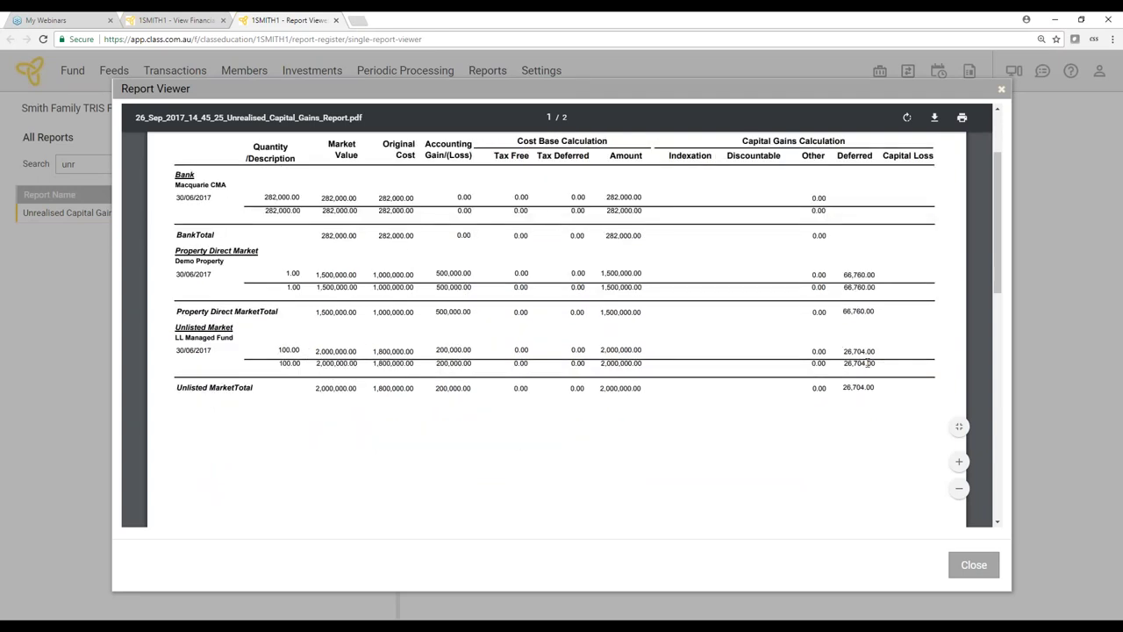
click(990, 574)
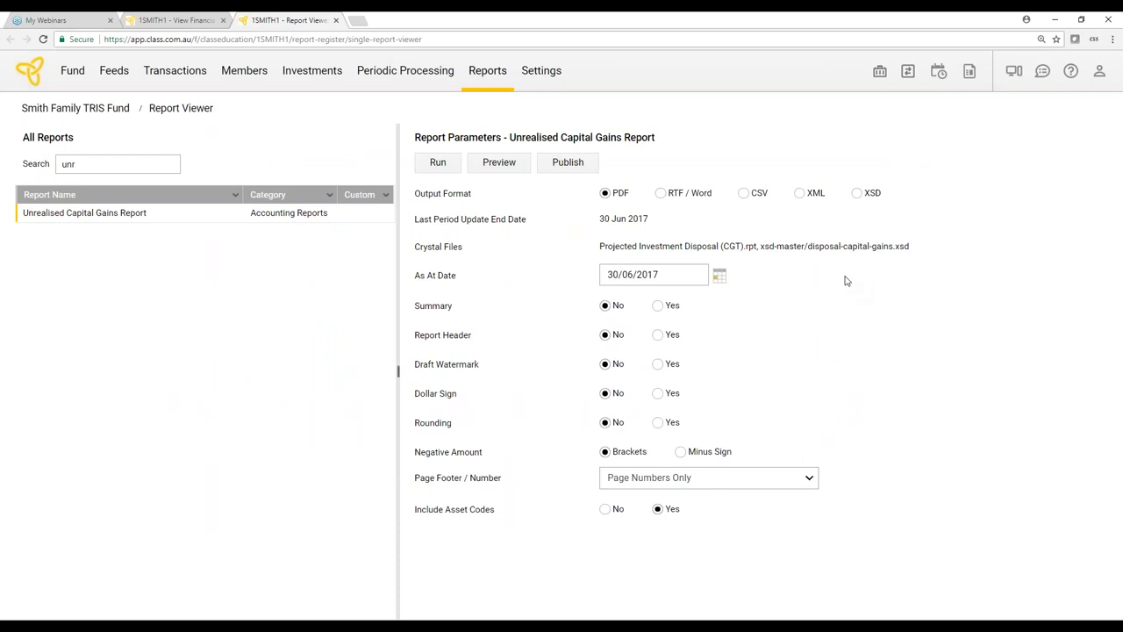
Close the report viewer, return to the business fund list and open the Smith Family RPIS Fund
click(336, 20)
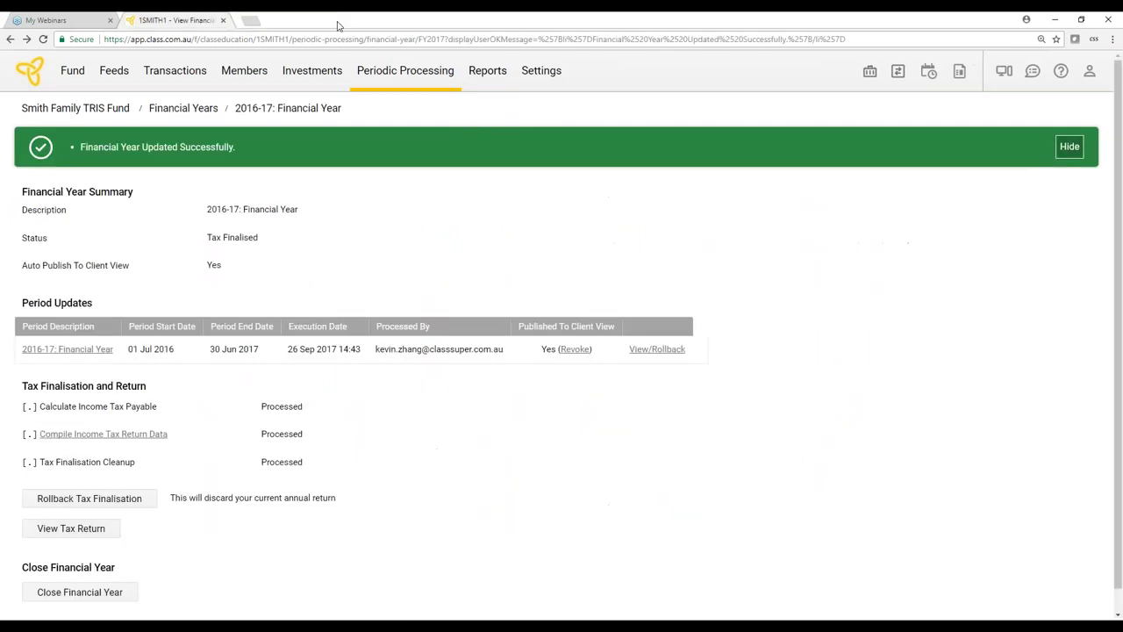
click(29, 70)
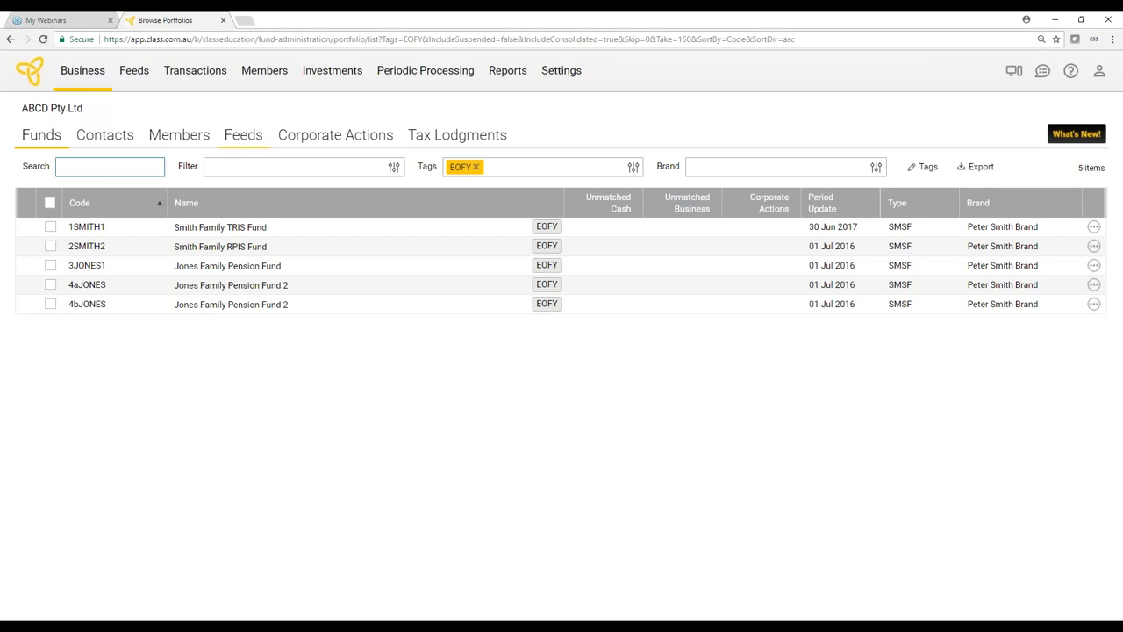
click(234, 245)
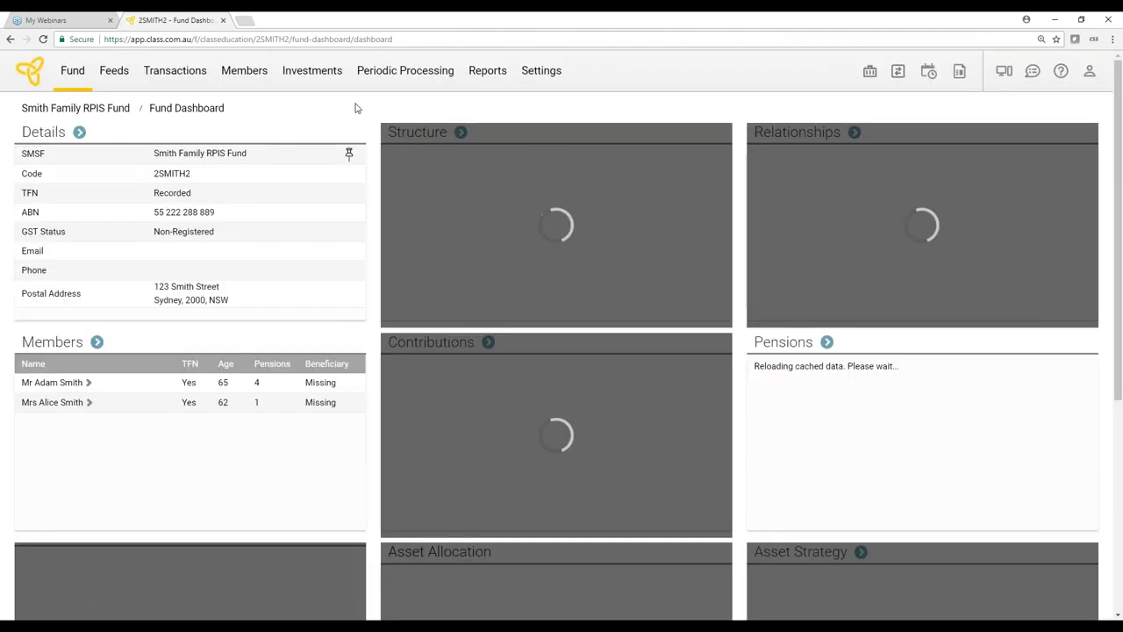
Process a new period update for the fund's 2016-17 financial year with a period end date of 29/06/2017
click(437, 74)
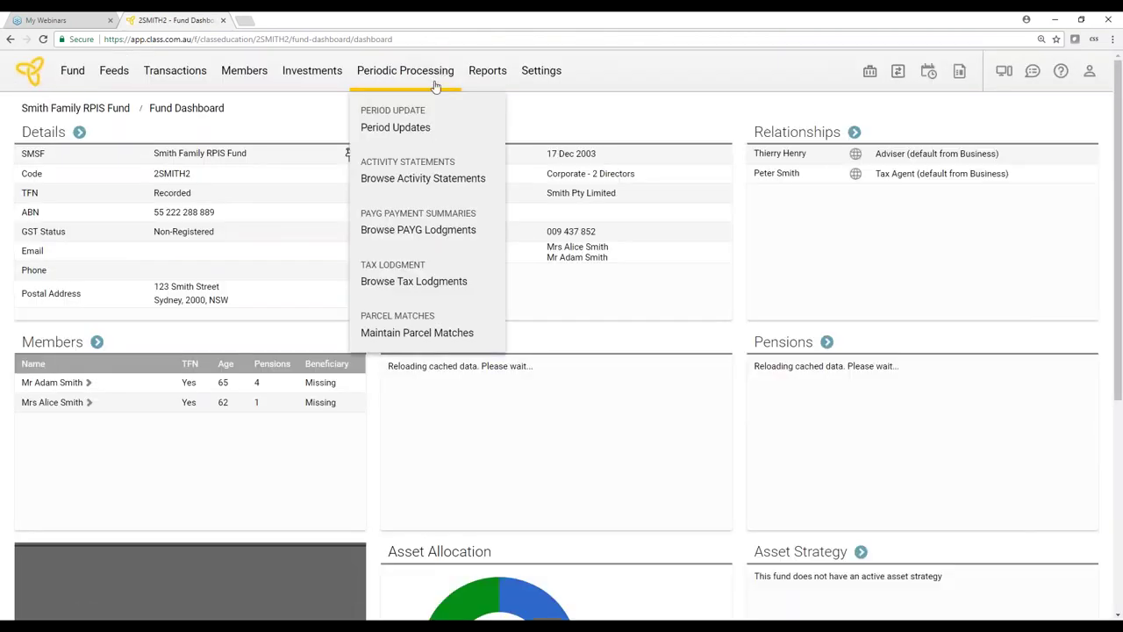
click(421, 130)
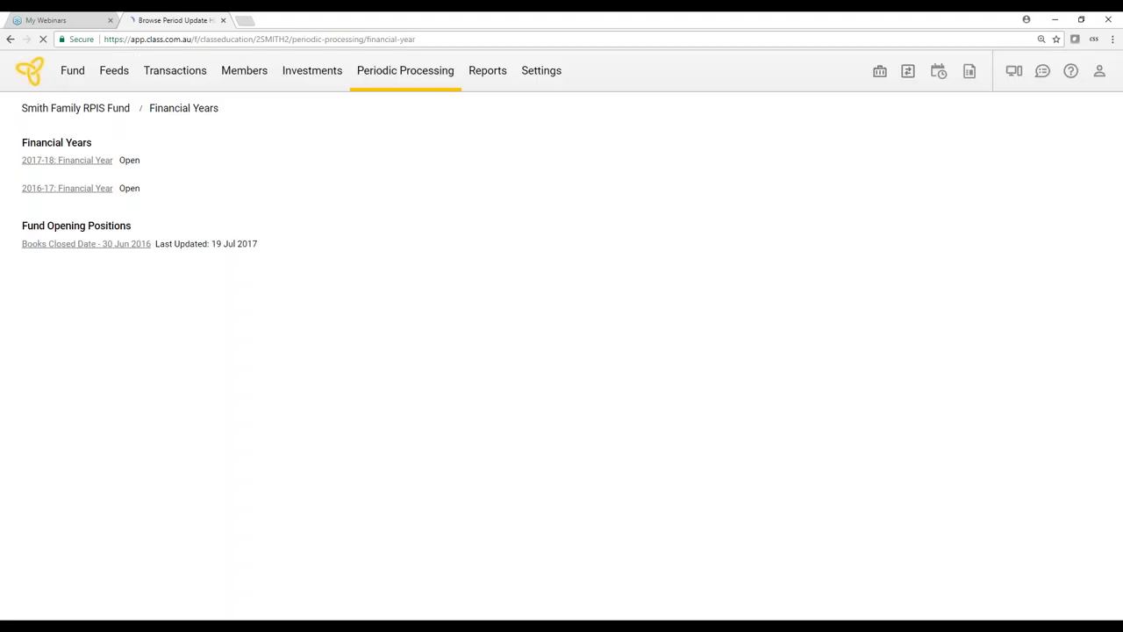
click(88, 188)
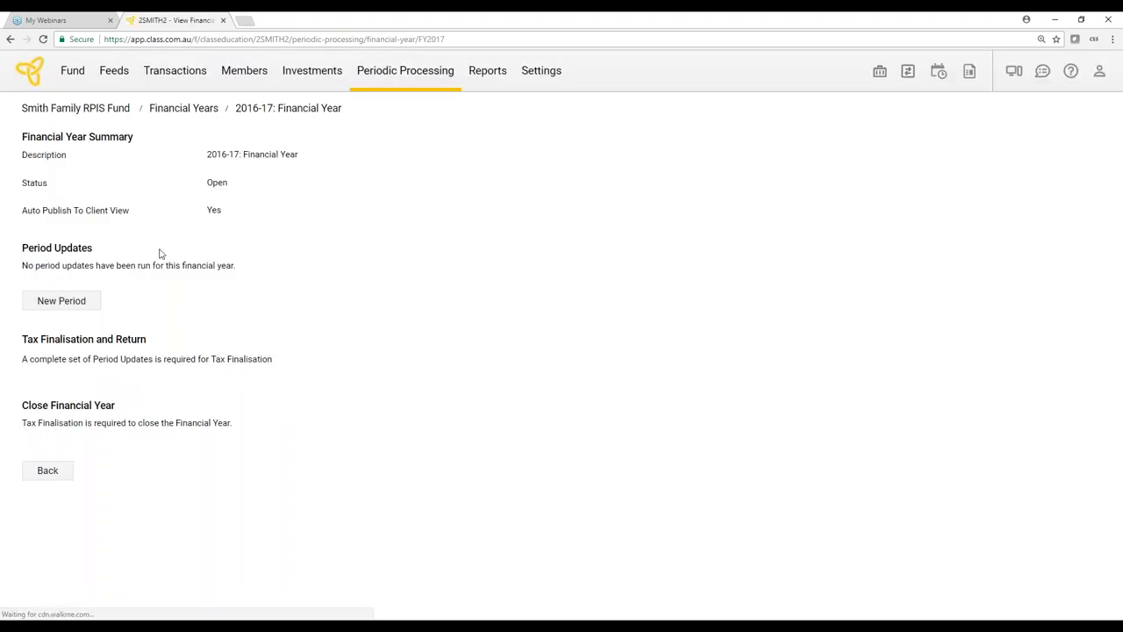
click(74, 305)
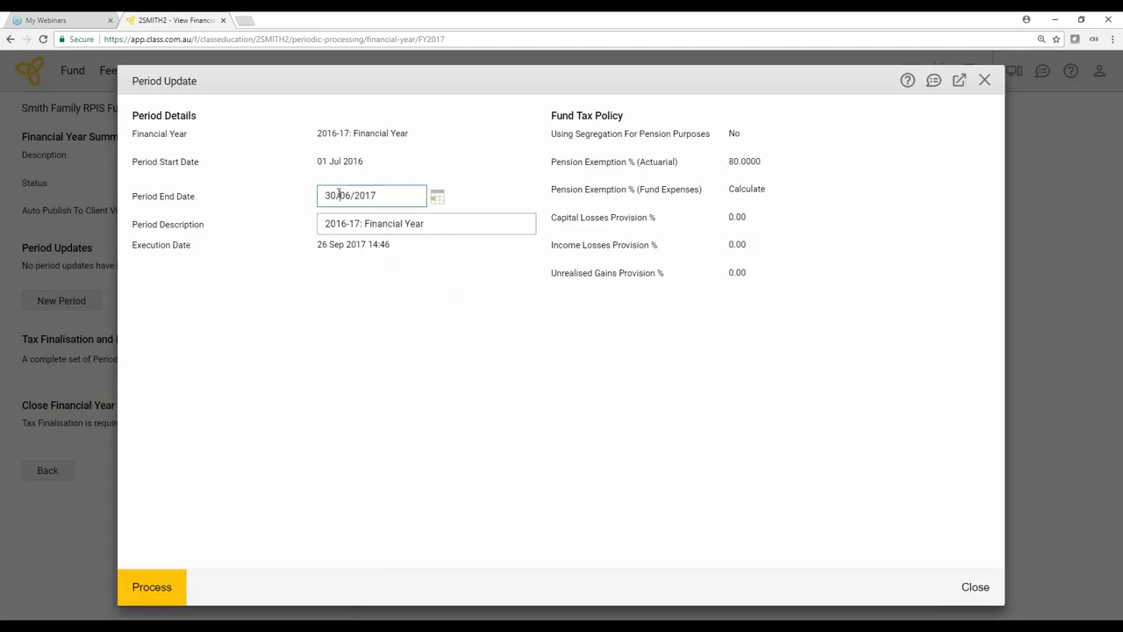
drag(339, 194, 322, 197)
text(29)
click(158, 585)
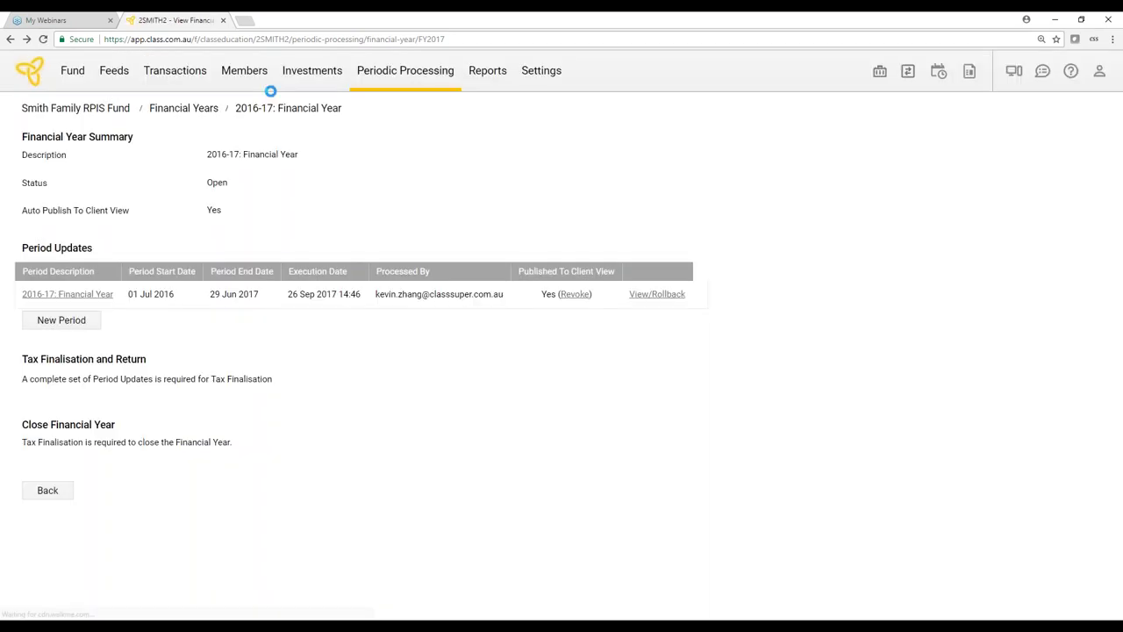
Start a Bulk Pension Commutation for the first listed member, dated 30/06/2017, with commutation type Payment To Accumulation
mouse_move(251, 79)
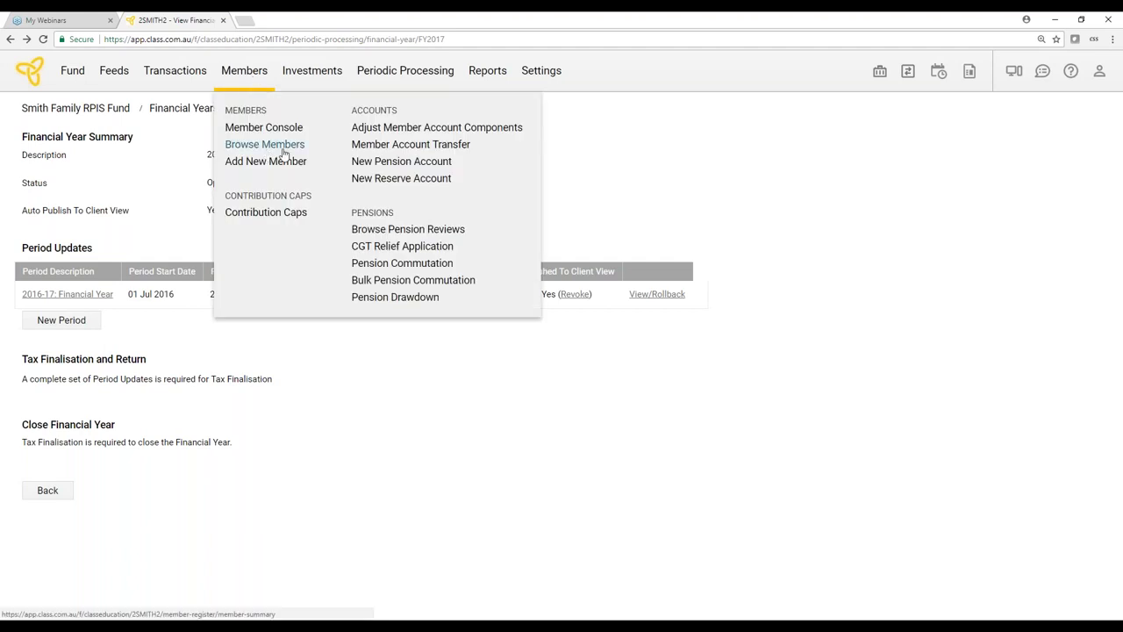
click(397, 281)
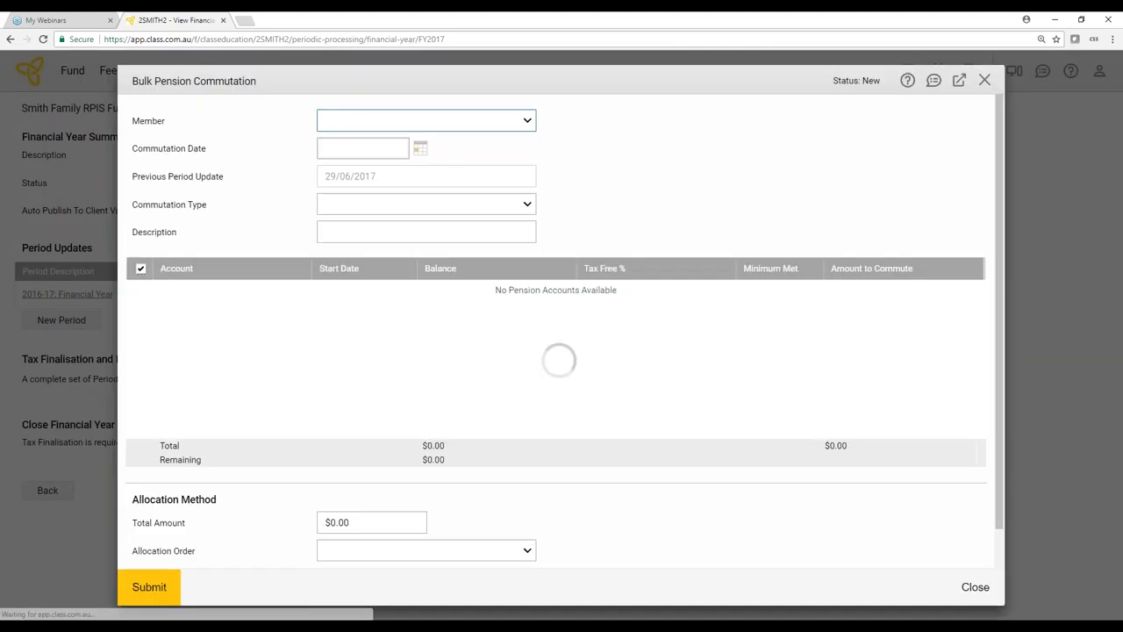
click(416, 128)
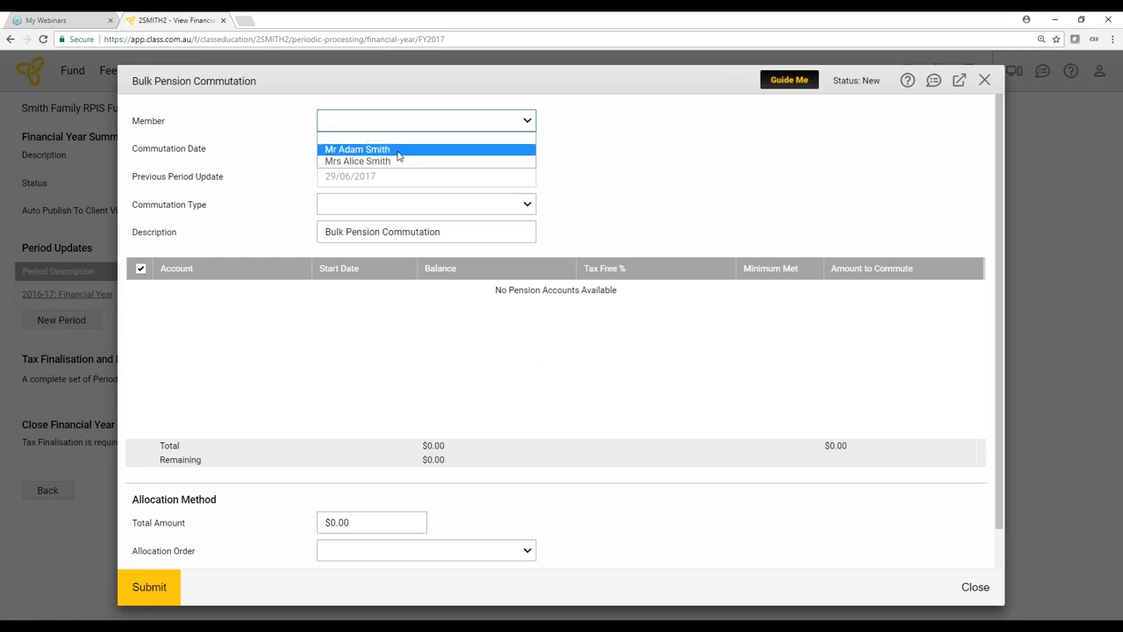
click(397, 150)
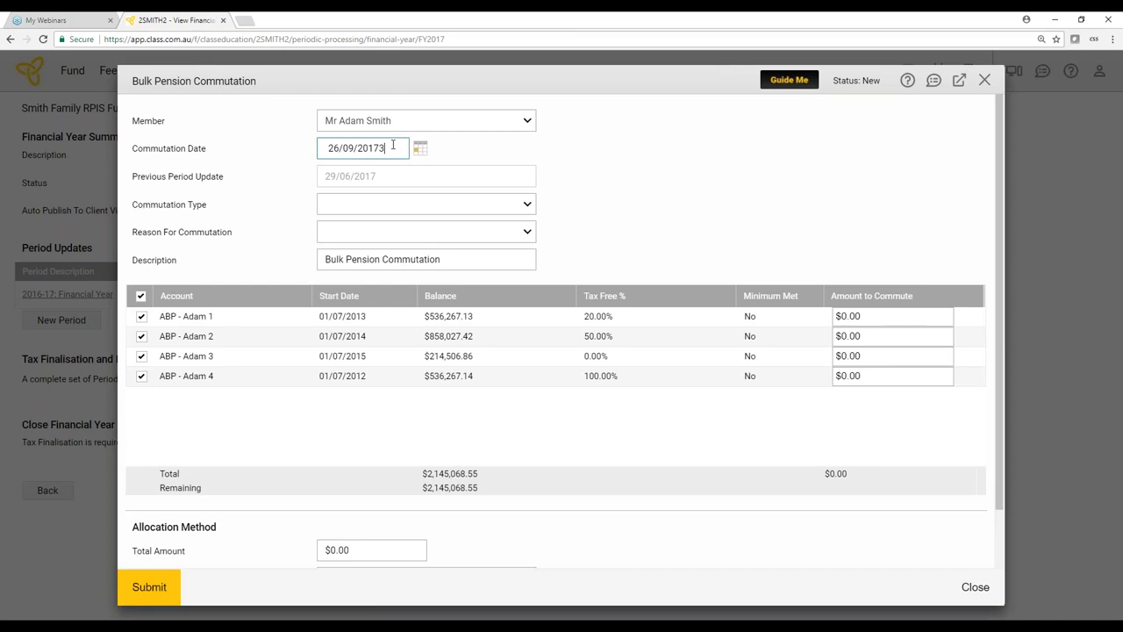
drag(397, 148, 320, 149)
text(30 6)
key(Tab)
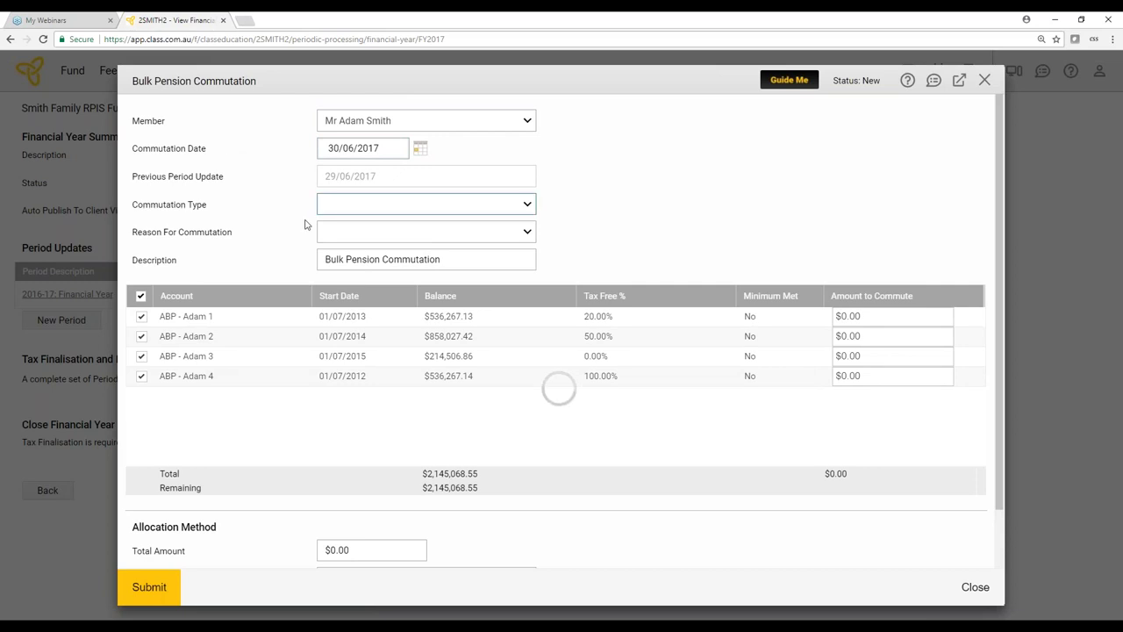
click(389, 212)
click(389, 245)
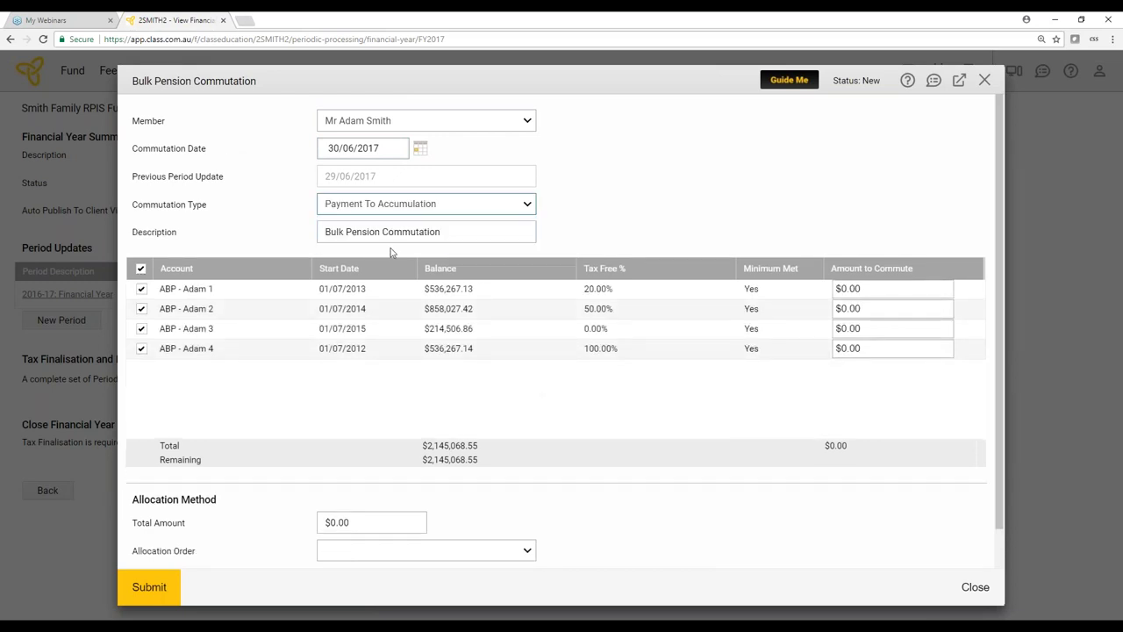
Set the total amount to commute to $545,068.55, using the copied total pension balance as the starting figure
scroll(497, 458, down, 1)
scroll(497, 458, down, 1)
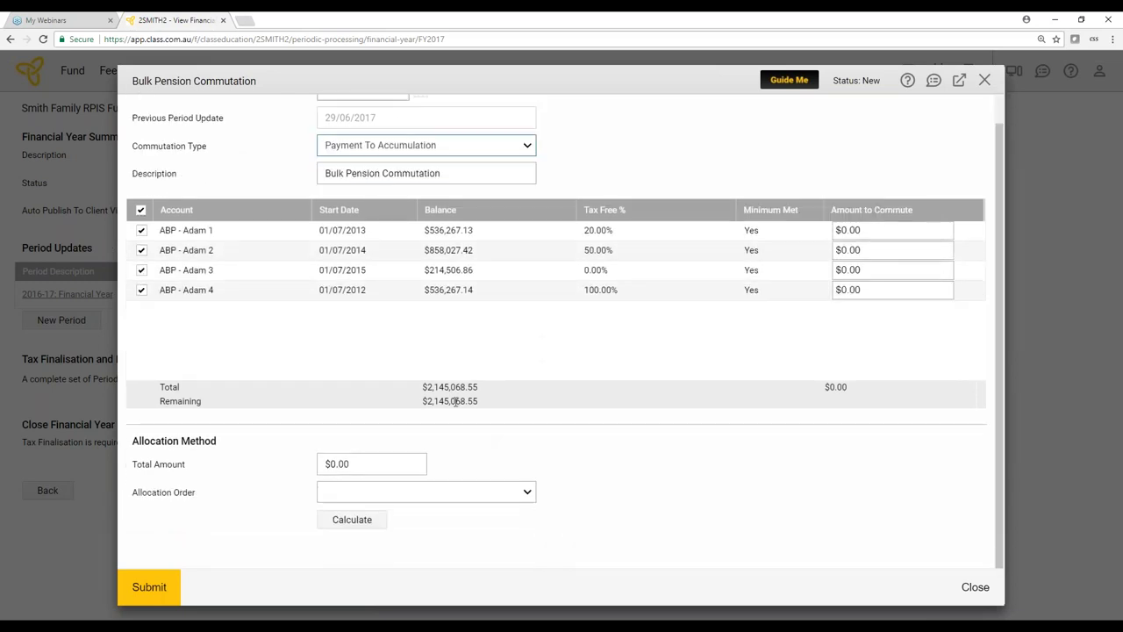
drag(424, 387, 478, 387)
key(ctrl+c)
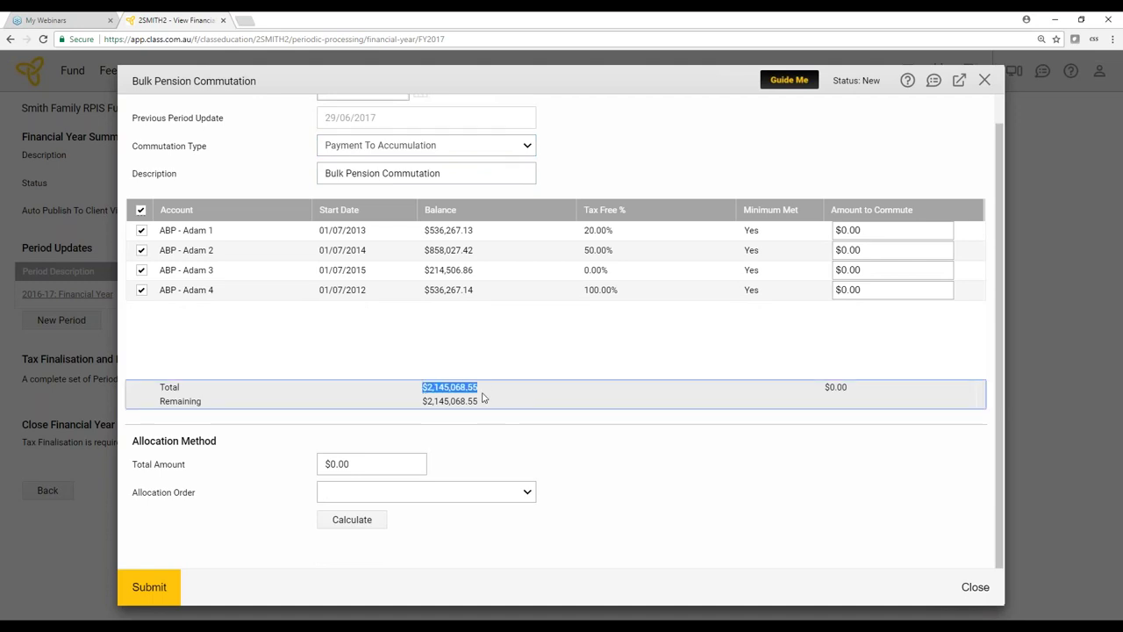
click(363, 459)
key(ctrl+a)
key(ctrl+v)
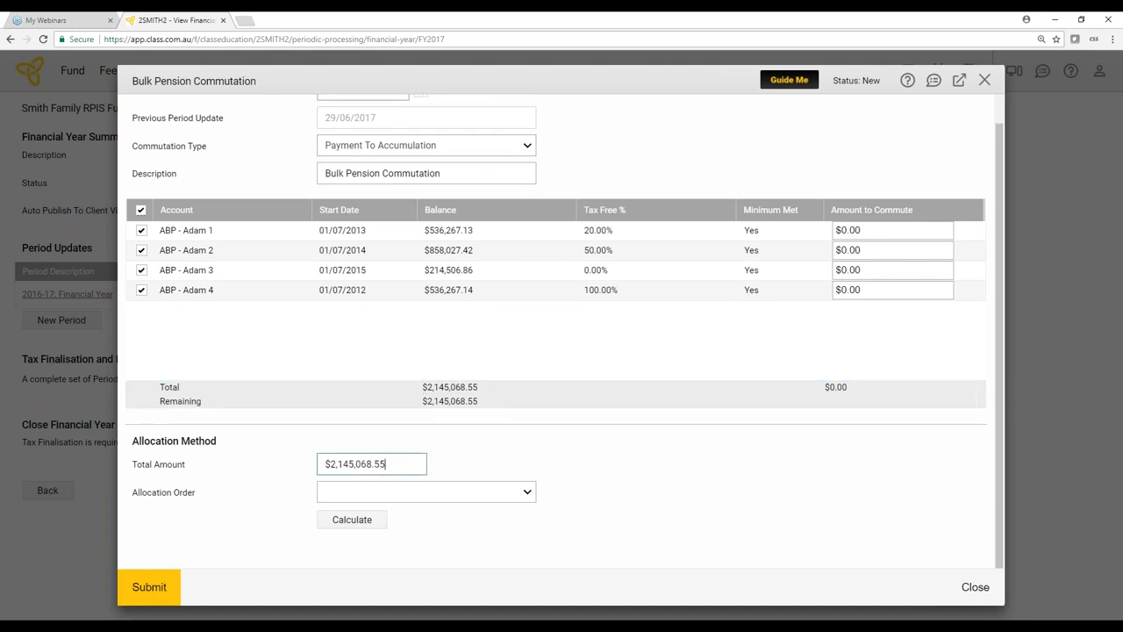
drag(341, 464, 289, 463)
text(5)
key(Tab)
Allocate the commutation by Low to High Tax Free %, order the accounts by tax free percentage, submit the commutation and close it
click(414, 494)
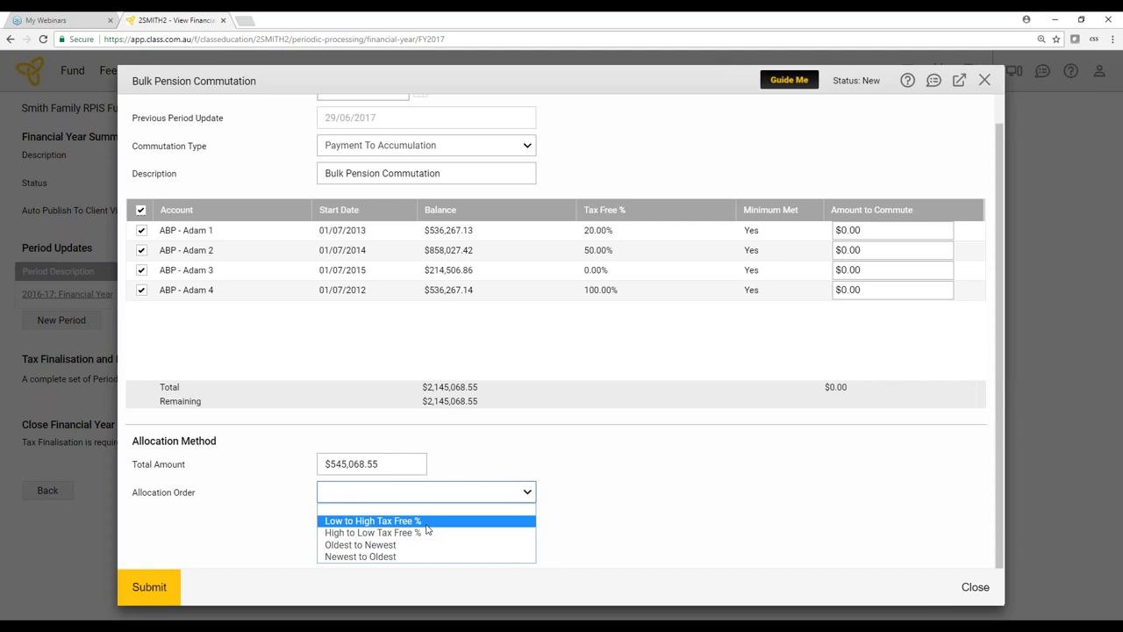
click(425, 523)
click(344, 519)
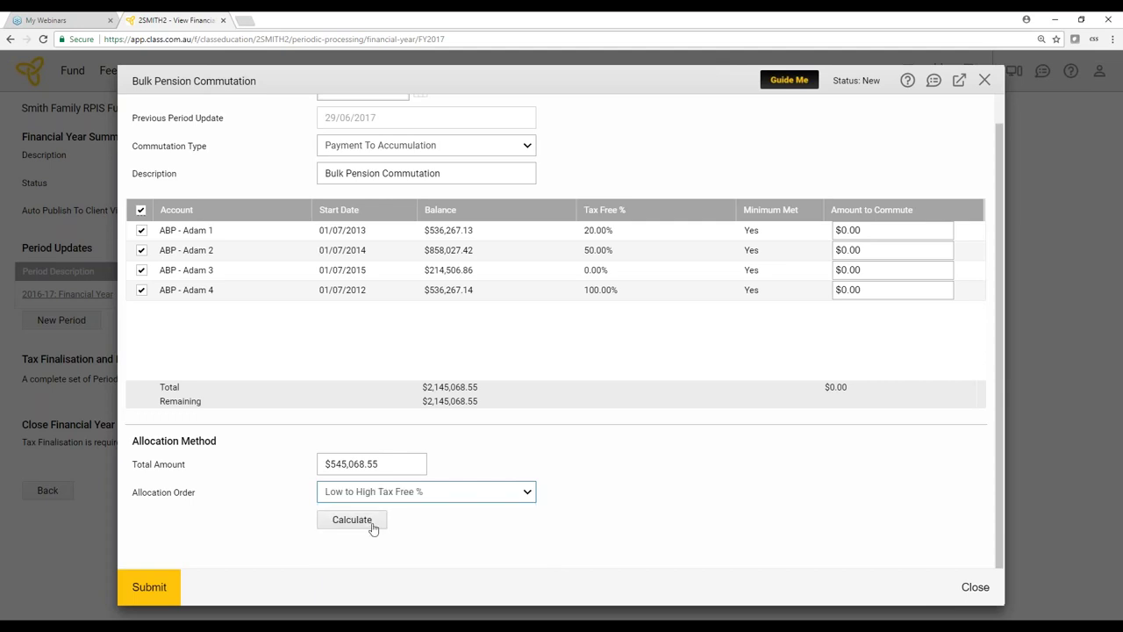
click(604, 210)
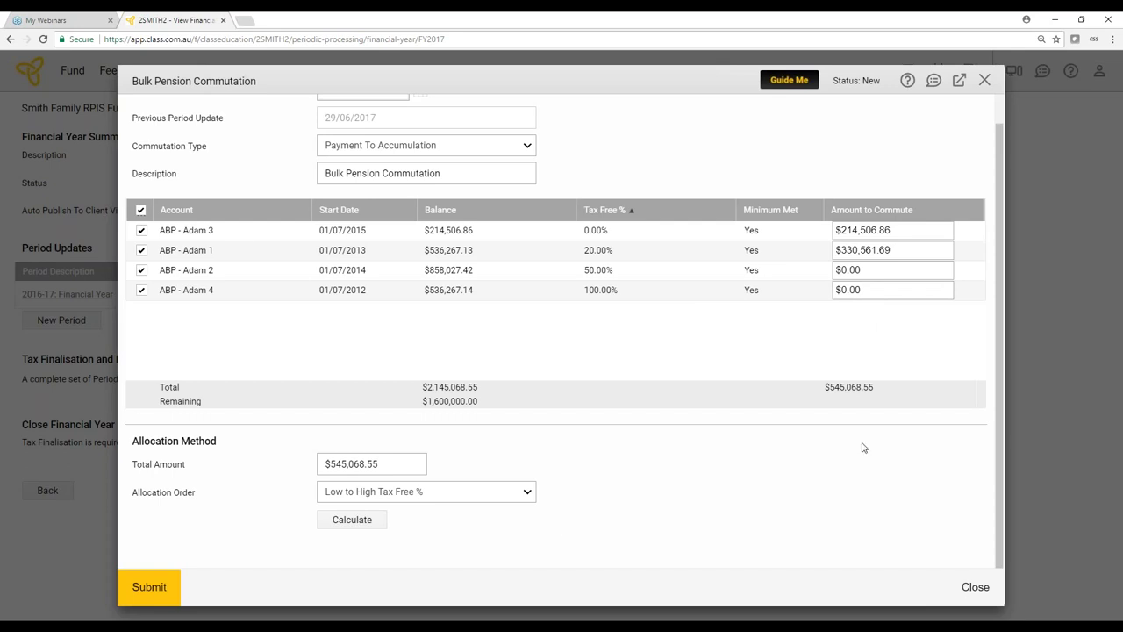
click(148, 587)
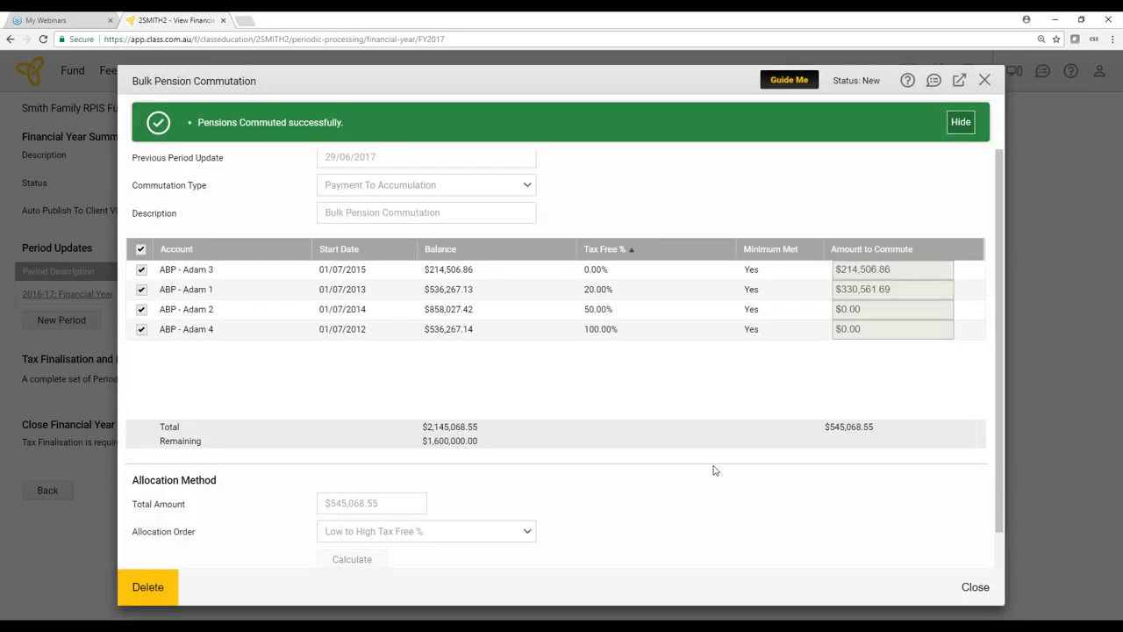
click(975, 585)
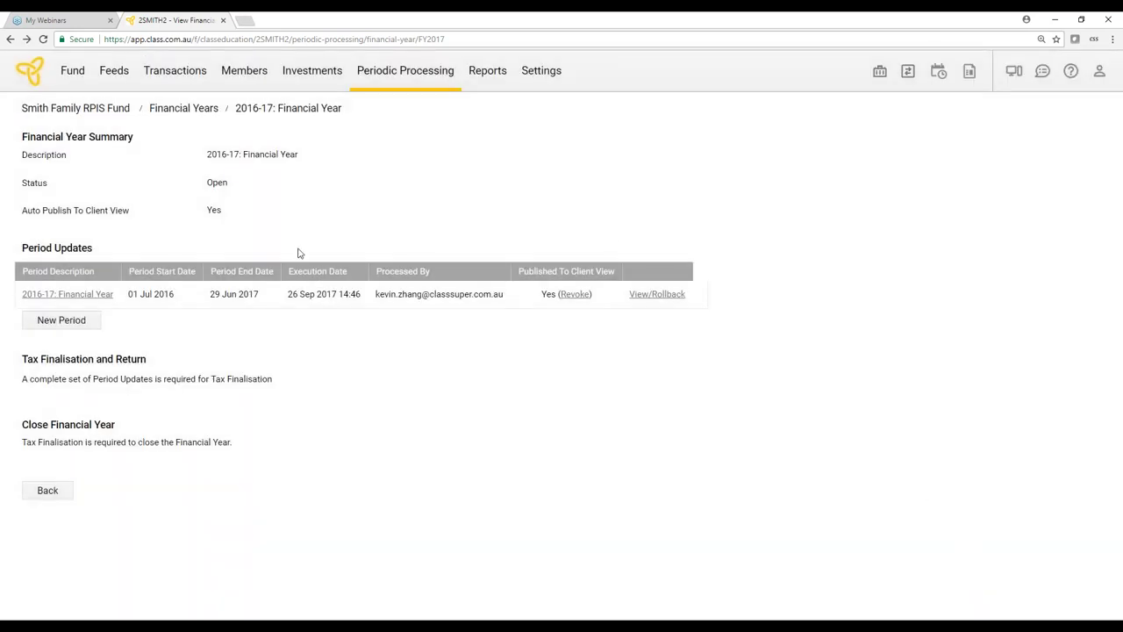
Process a new 2016-17 period update ending 30/06/2017 and close its summary
click(88, 321)
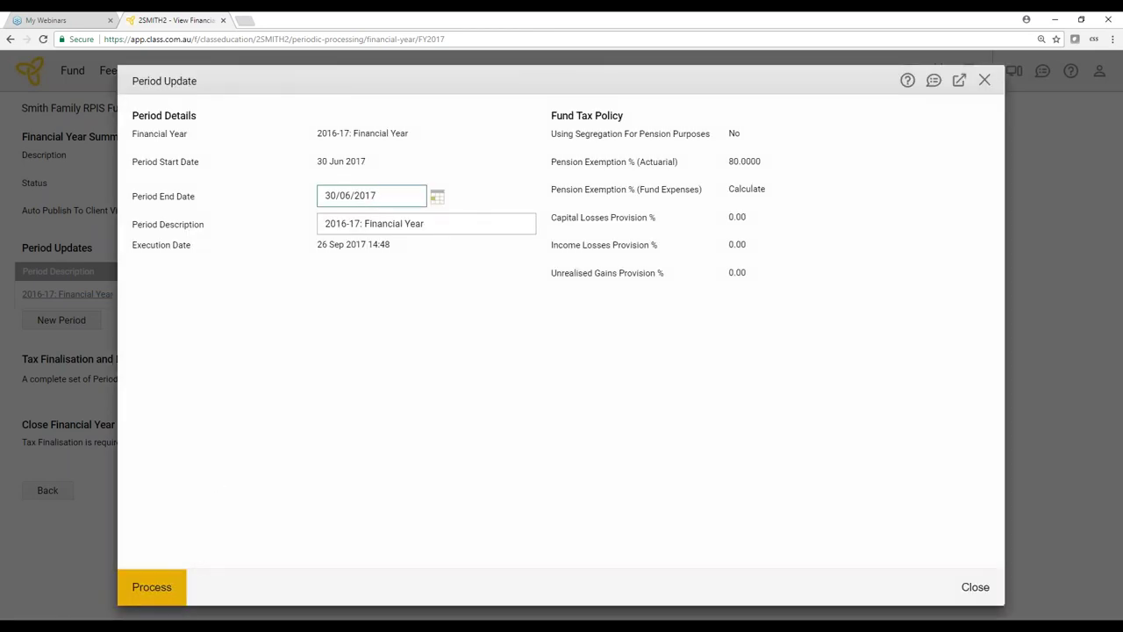
click(151, 586)
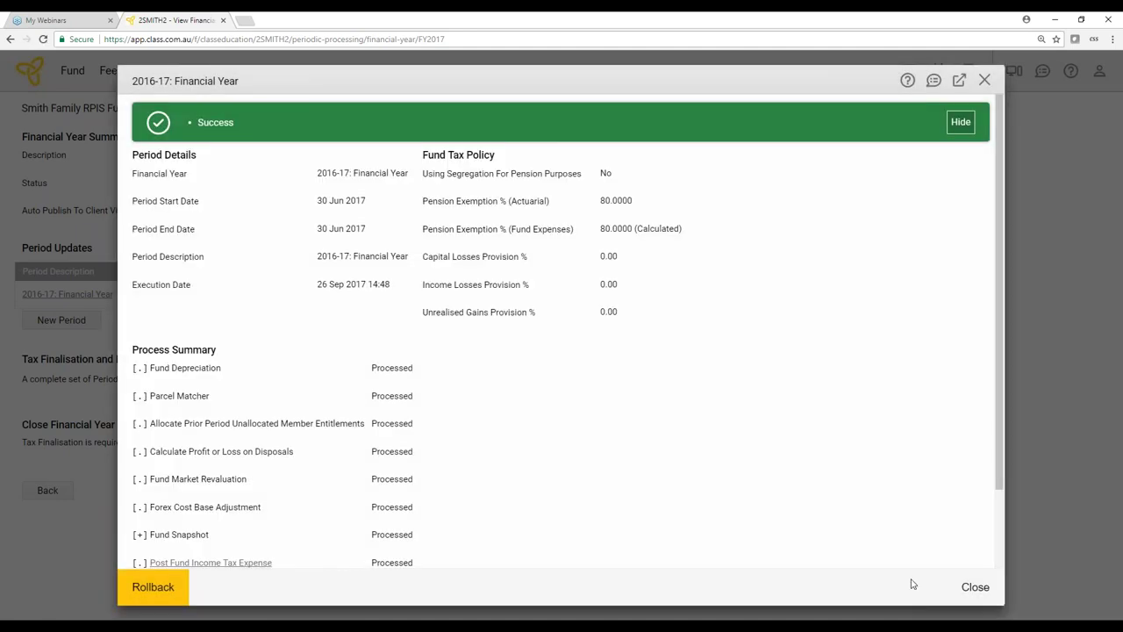
click(975, 587)
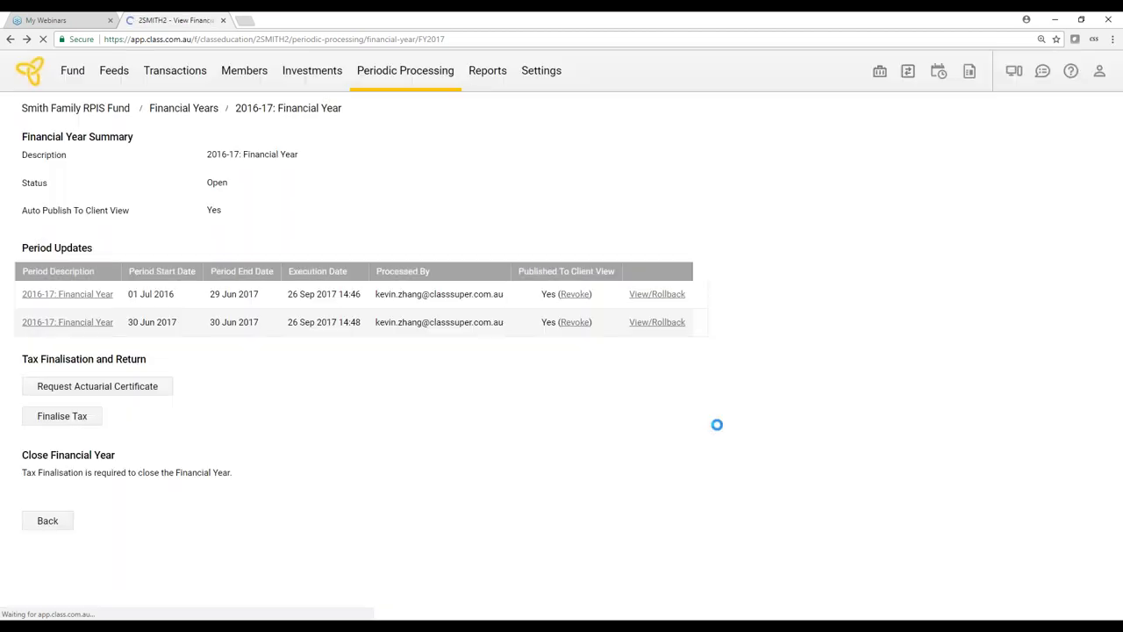
Request the fund's actuarial certificate from Act2, and check the pension exempt percentage under Fund Defaults in a separate browser tab
click(98, 386)
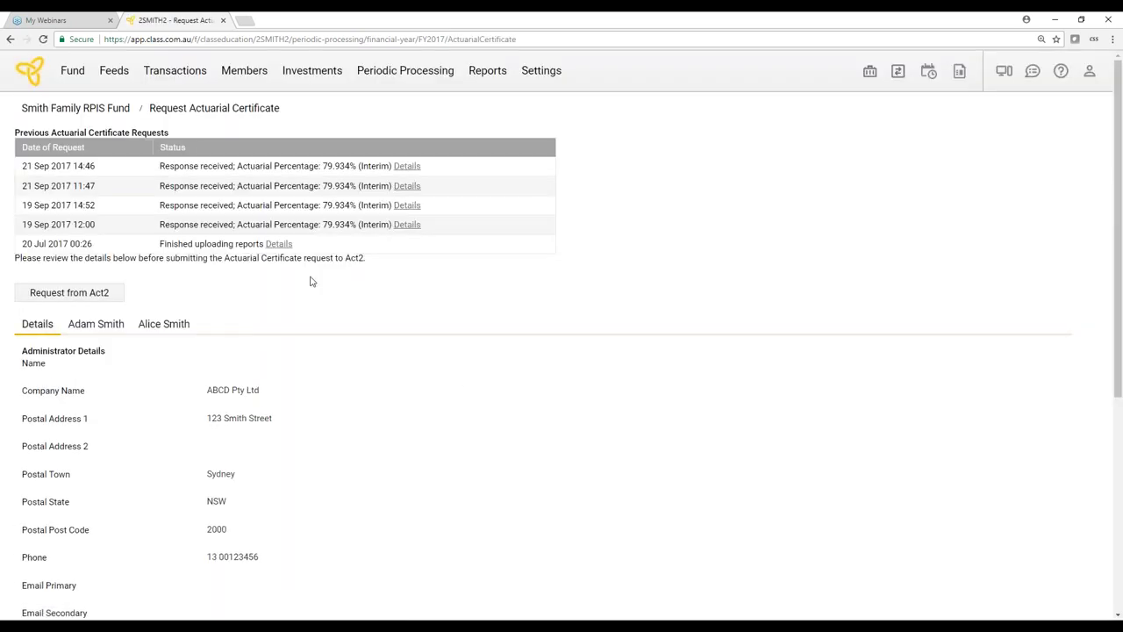
click(109, 295)
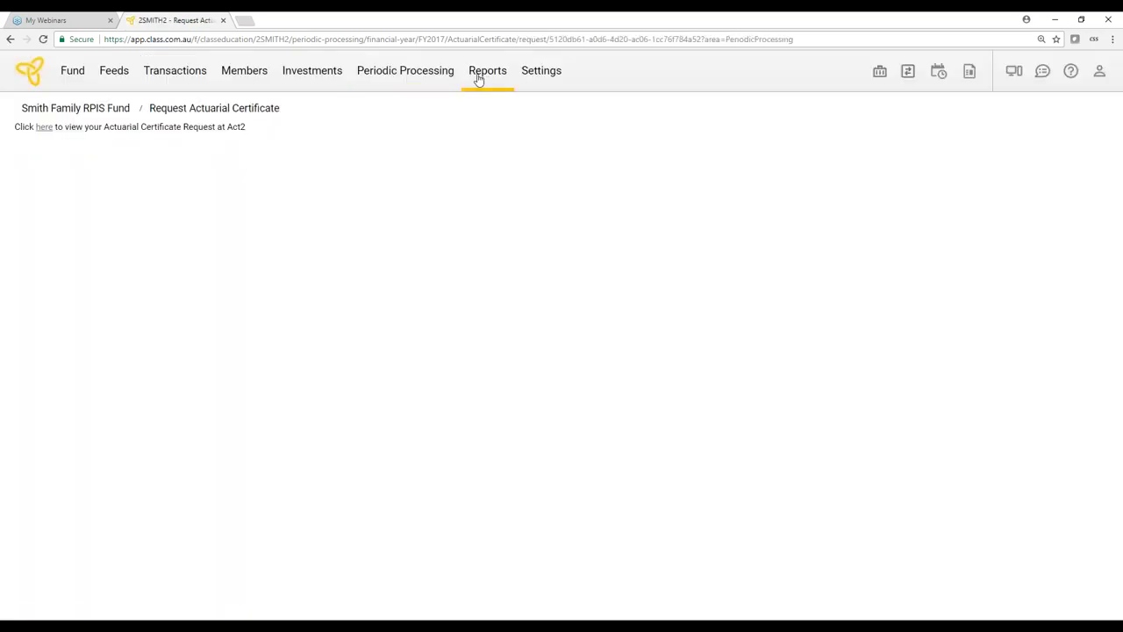
click(539, 77)
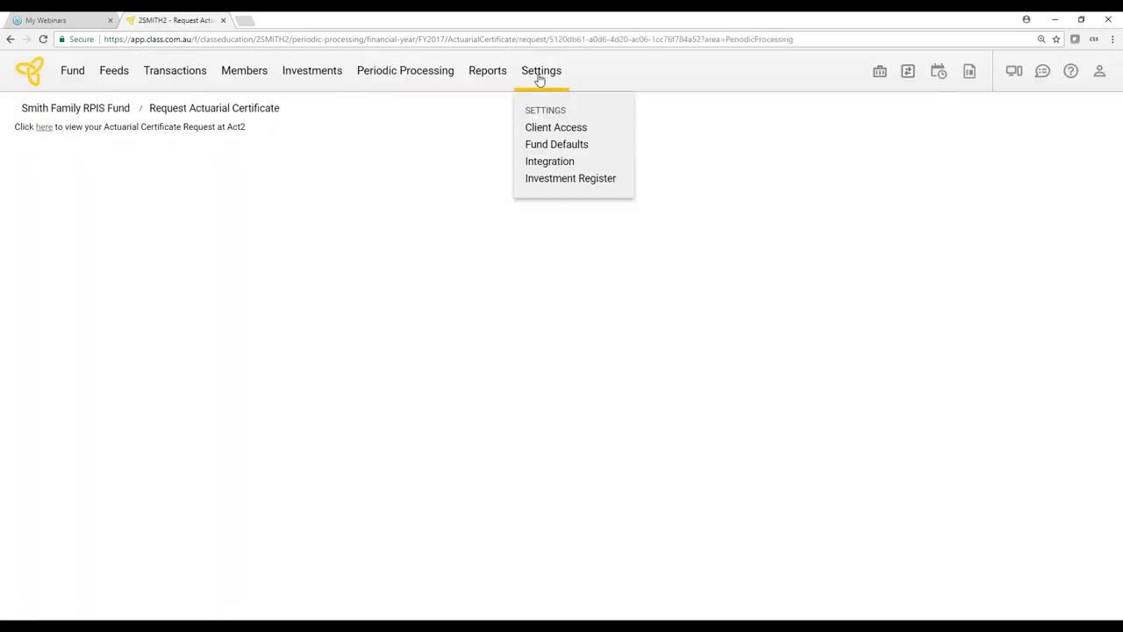
middle_click(557, 148)
click(271, 18)
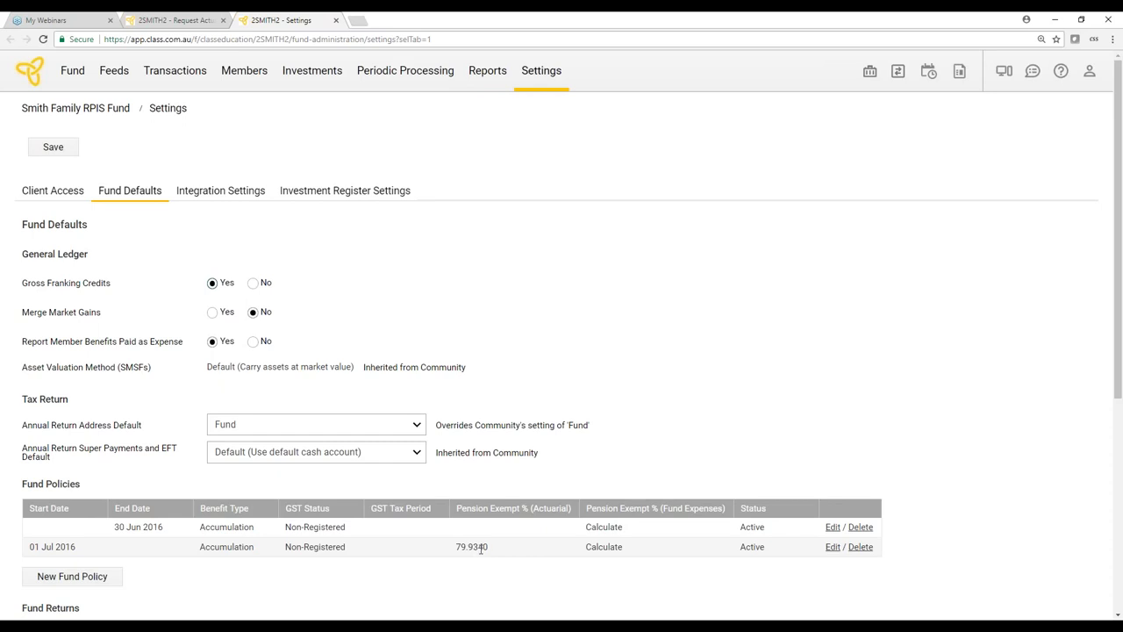
click(181, 20)
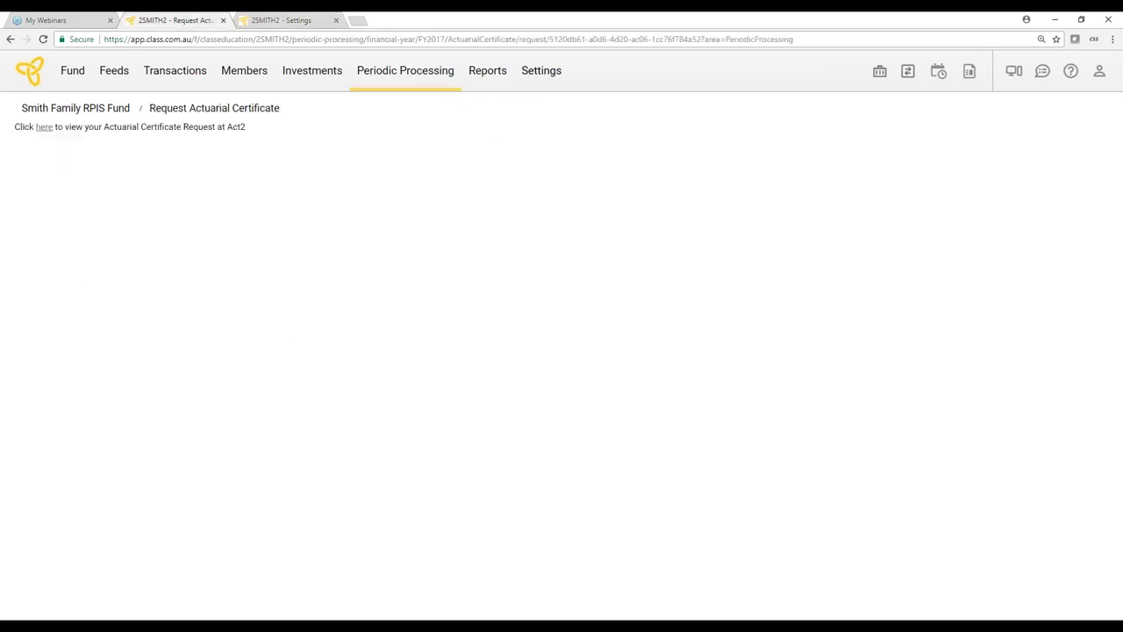
Submit a CGT Relief Application dated 30/06/2017 for LL Managed Fund and Demo Property, with Defer Capital Gain set to No
mouse_move(434, 78)
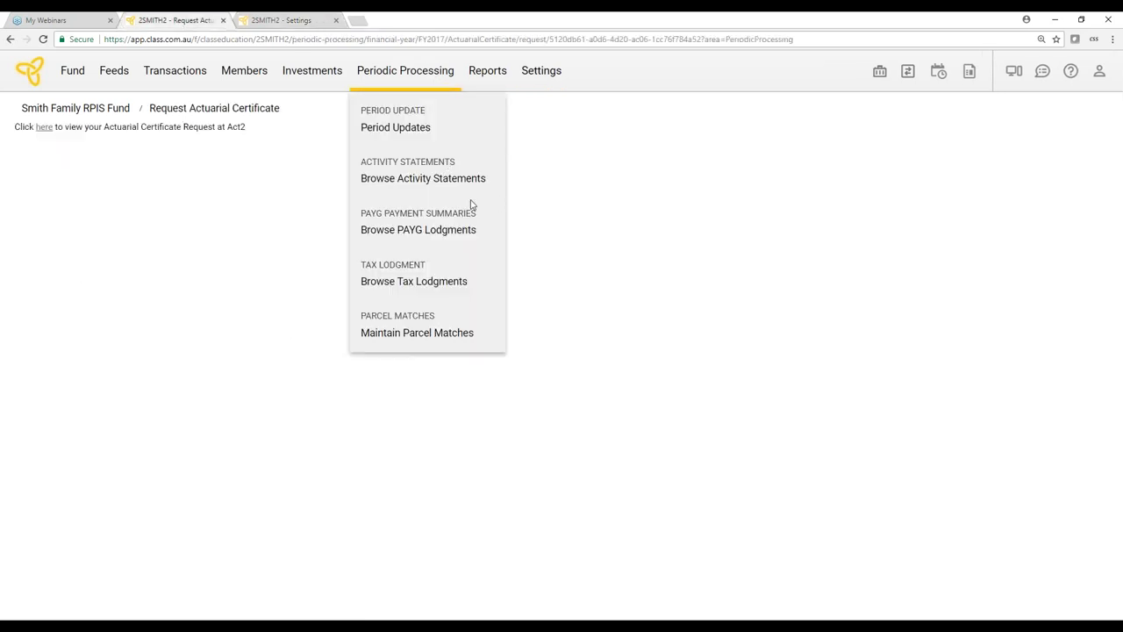
mouse_move(251, 80)
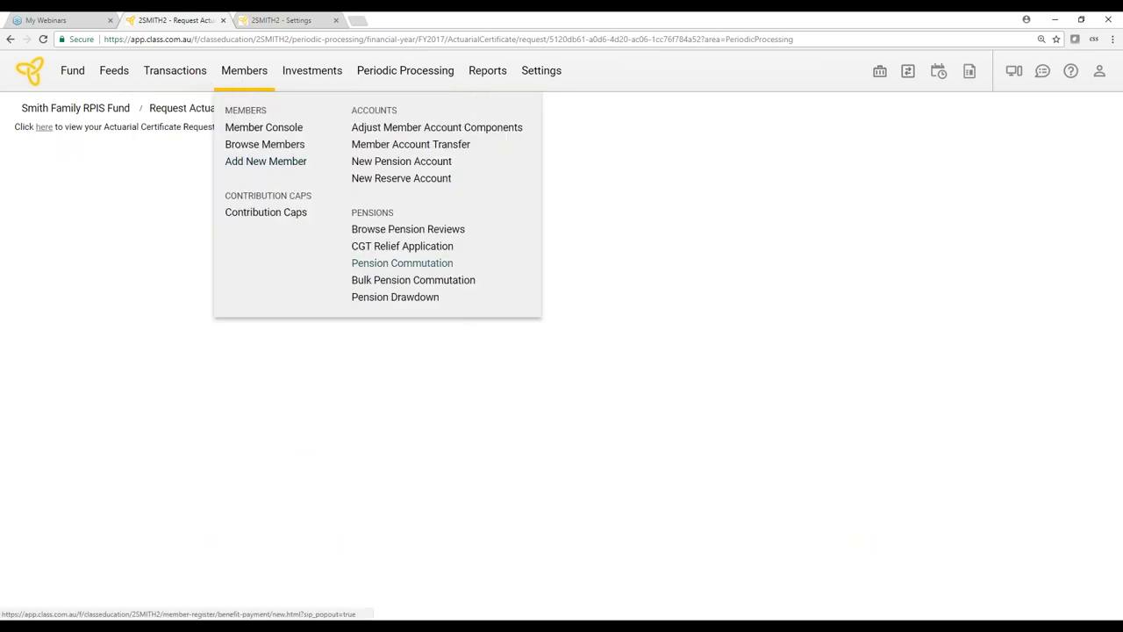
click(418, 251)
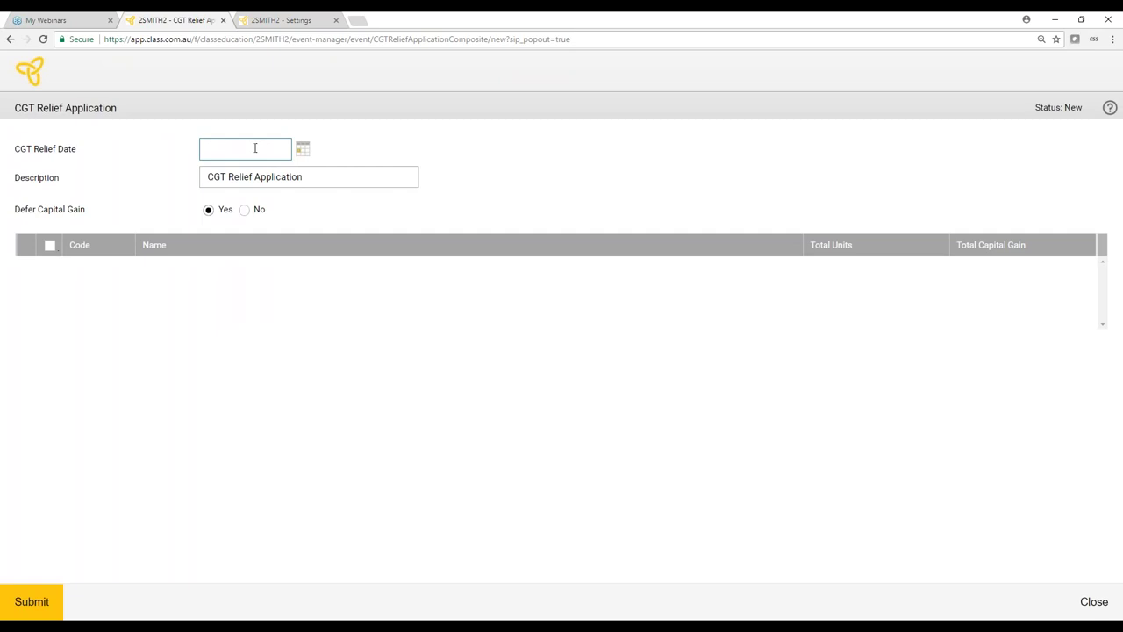
key(Tab)
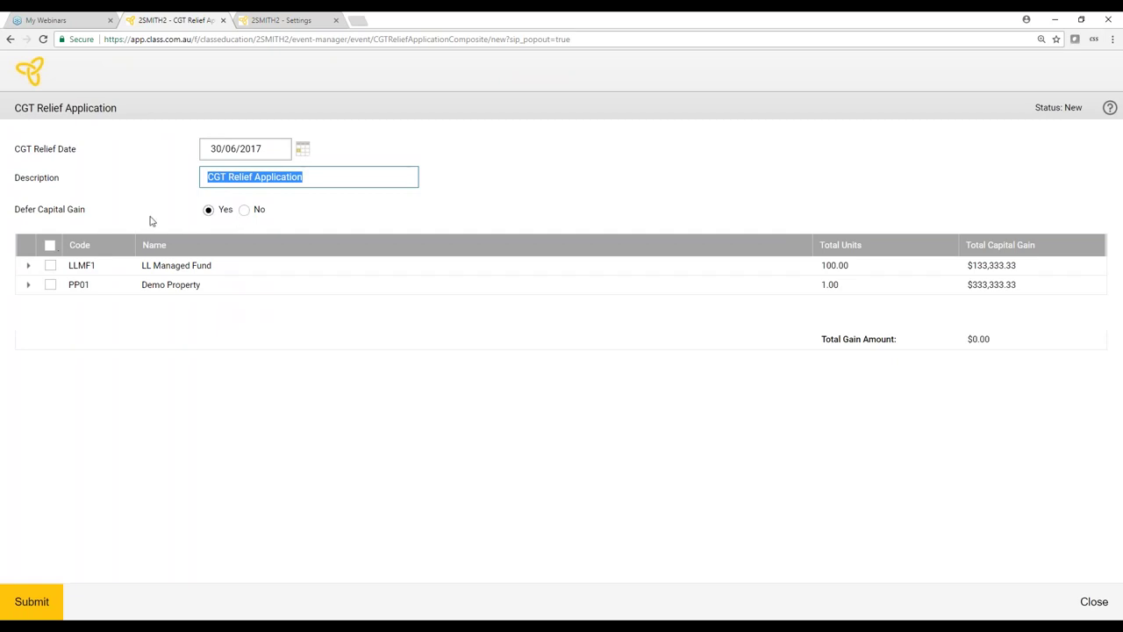
click(243, 213)
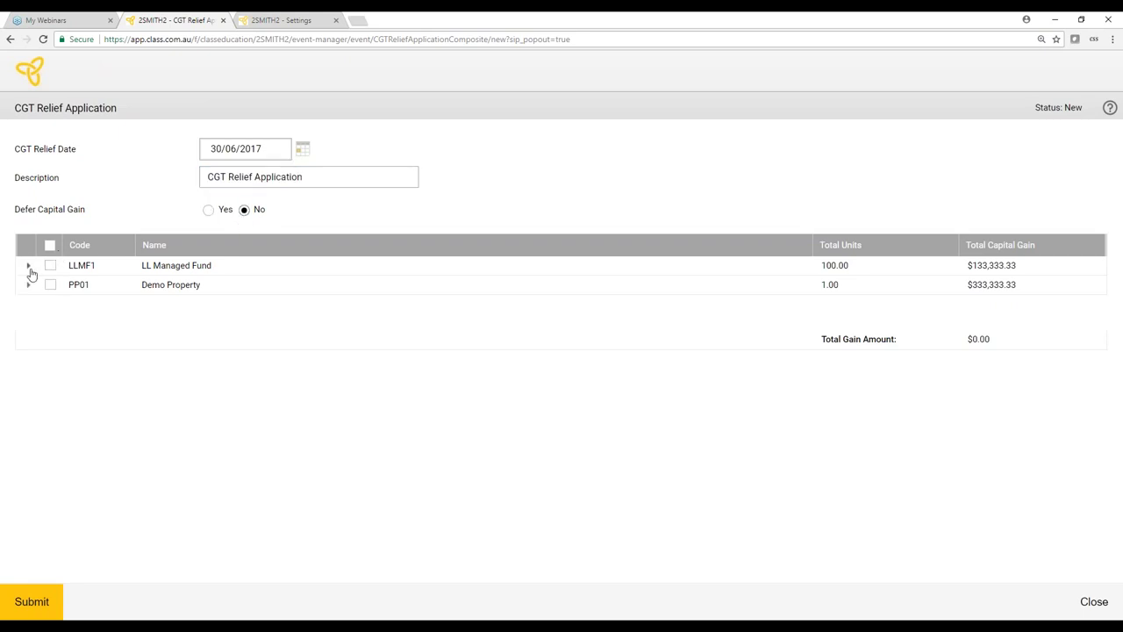
click(50, 245)
click(31, 602)
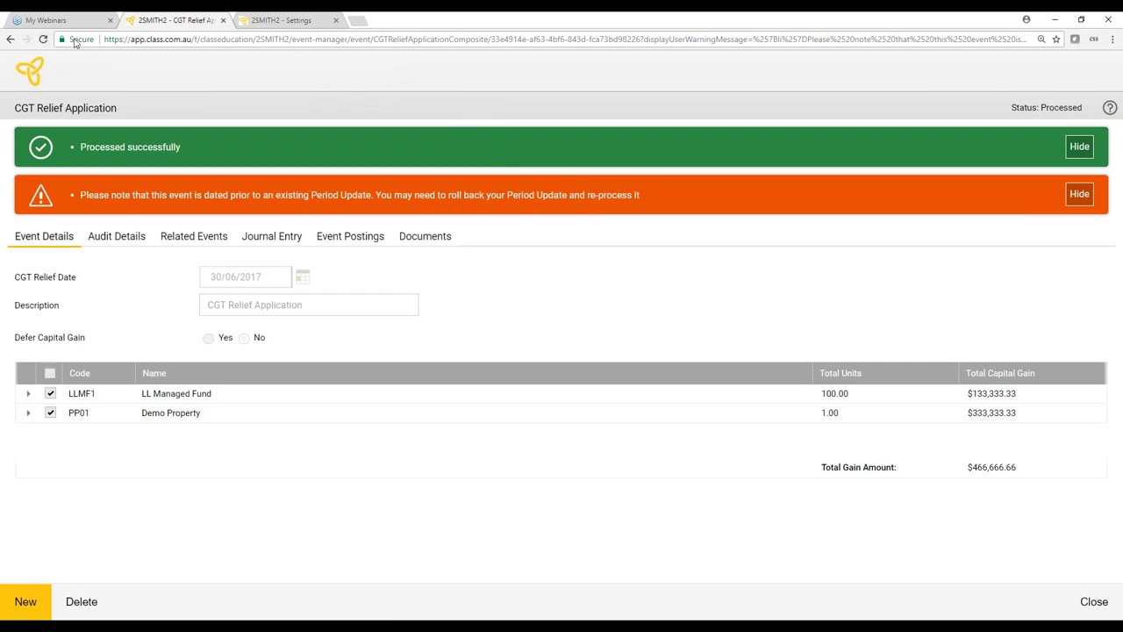
Roll back the fund's 30 June 2017 period update in the 2016-17 financial year
click(267, 24)
mouse_move(407, 81)
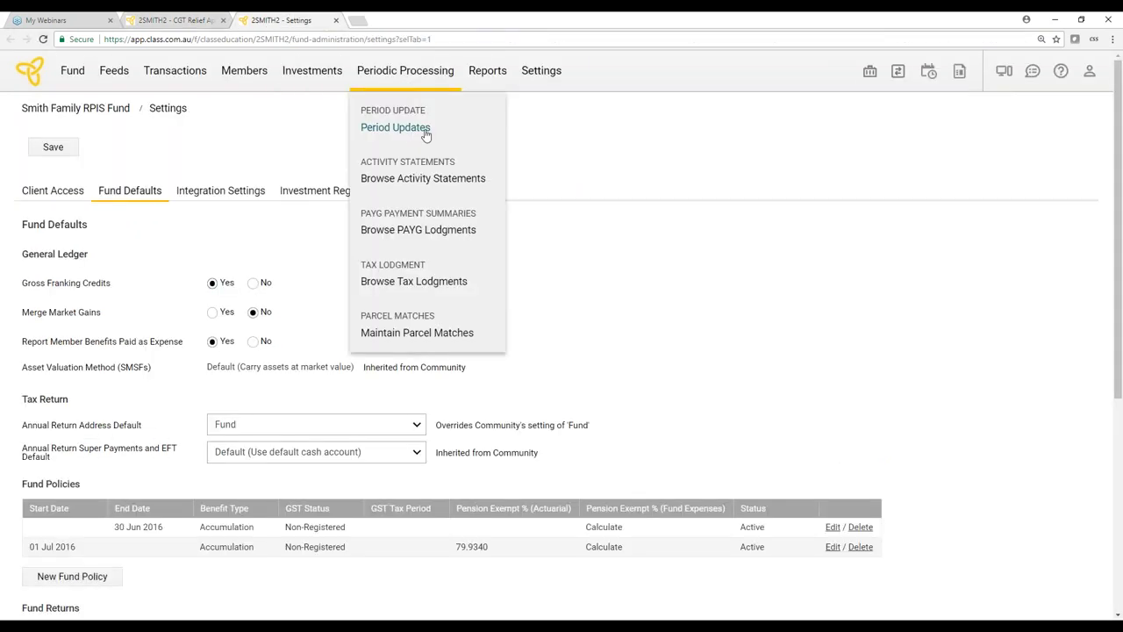
click(424, 132)
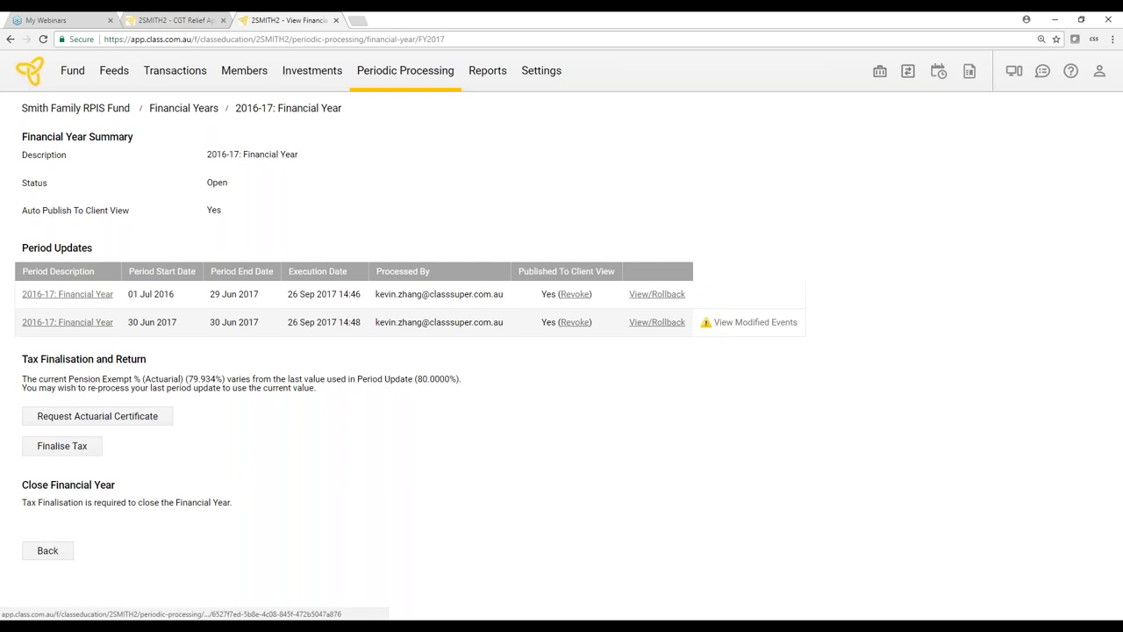
click(729, 322)
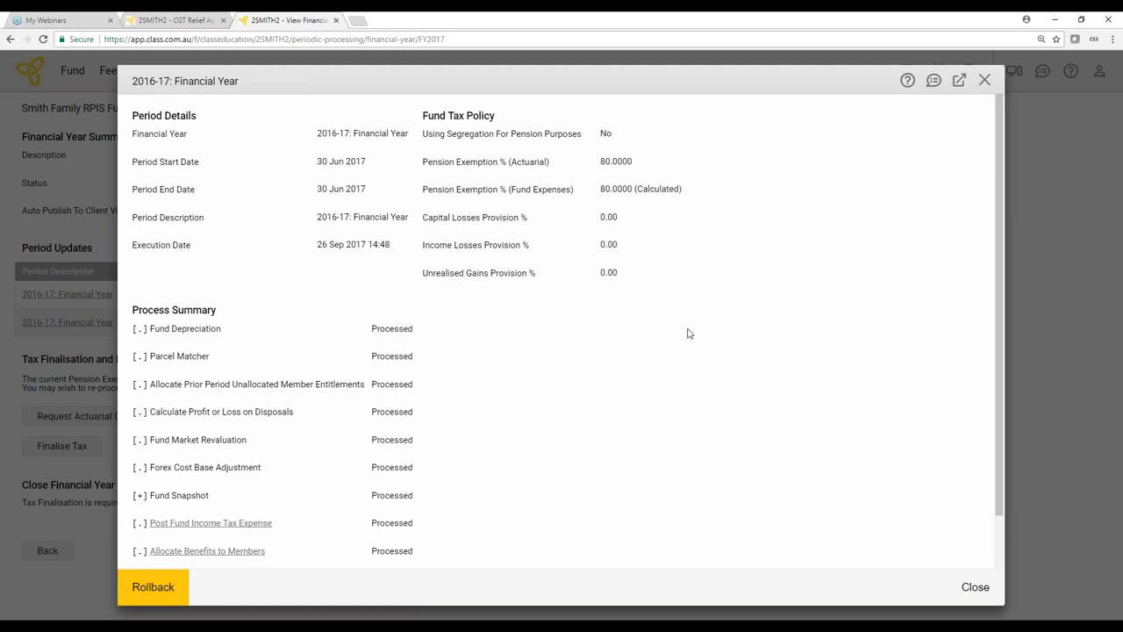
click(140, 600)
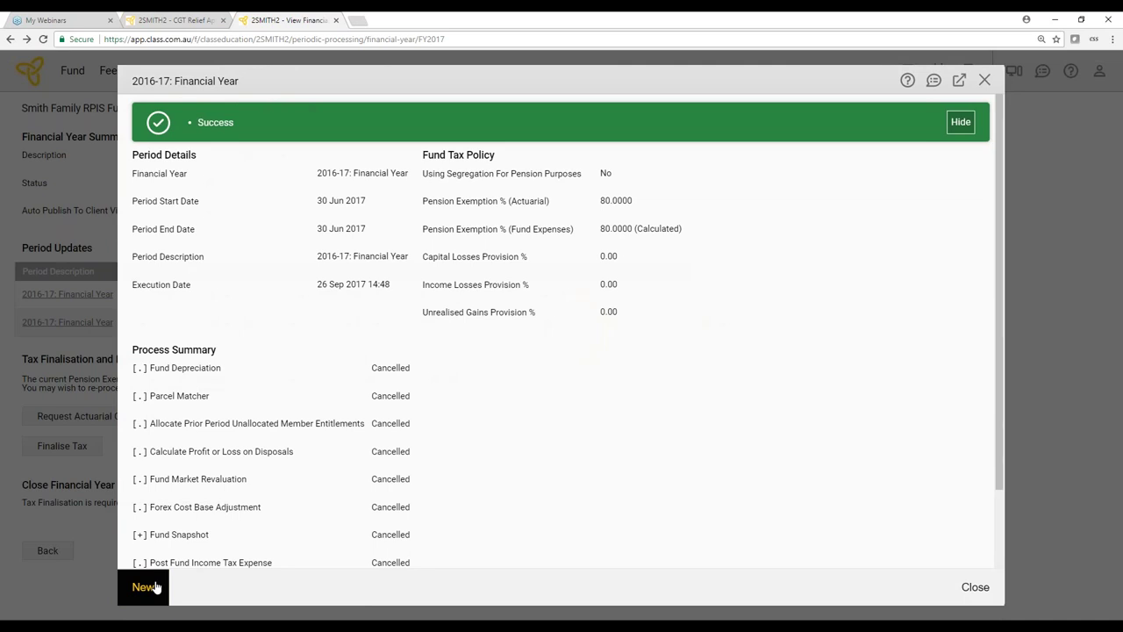
Reprocess the period update with an end date of 30/06/2017 and finalise tax for the 2016-17 financial year
click(145, 587)
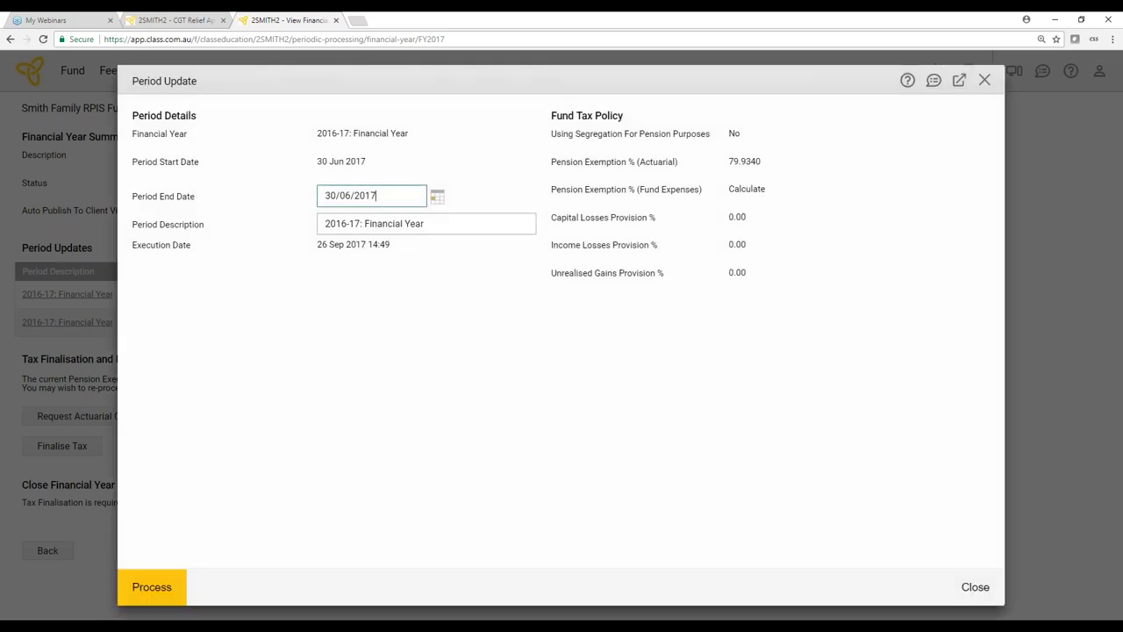
click(174, 589)
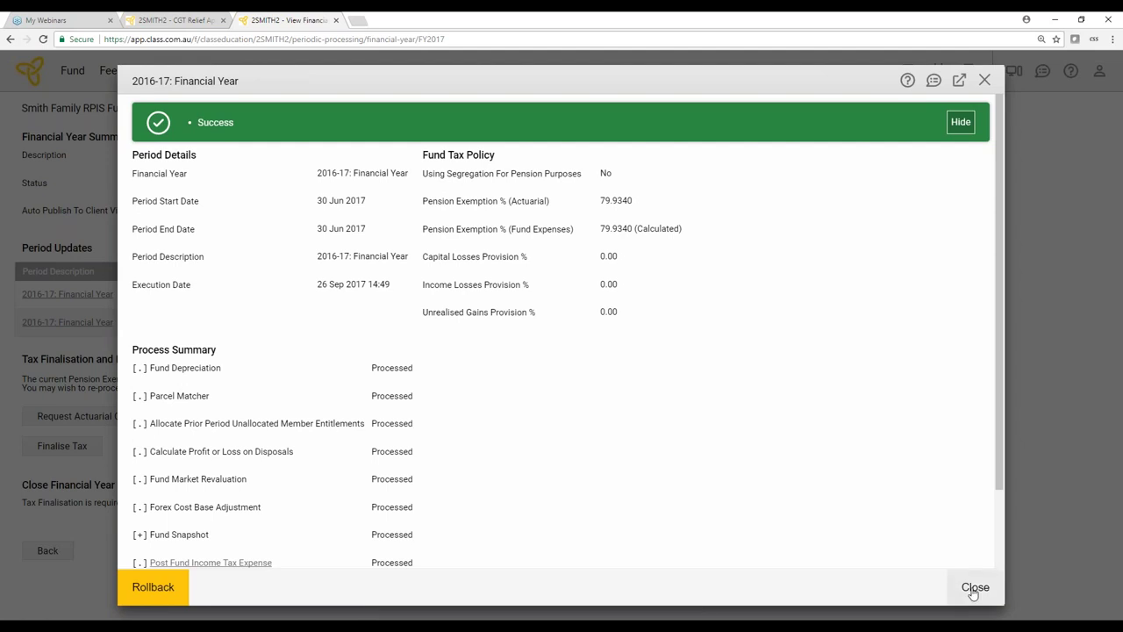
click(974, 588)
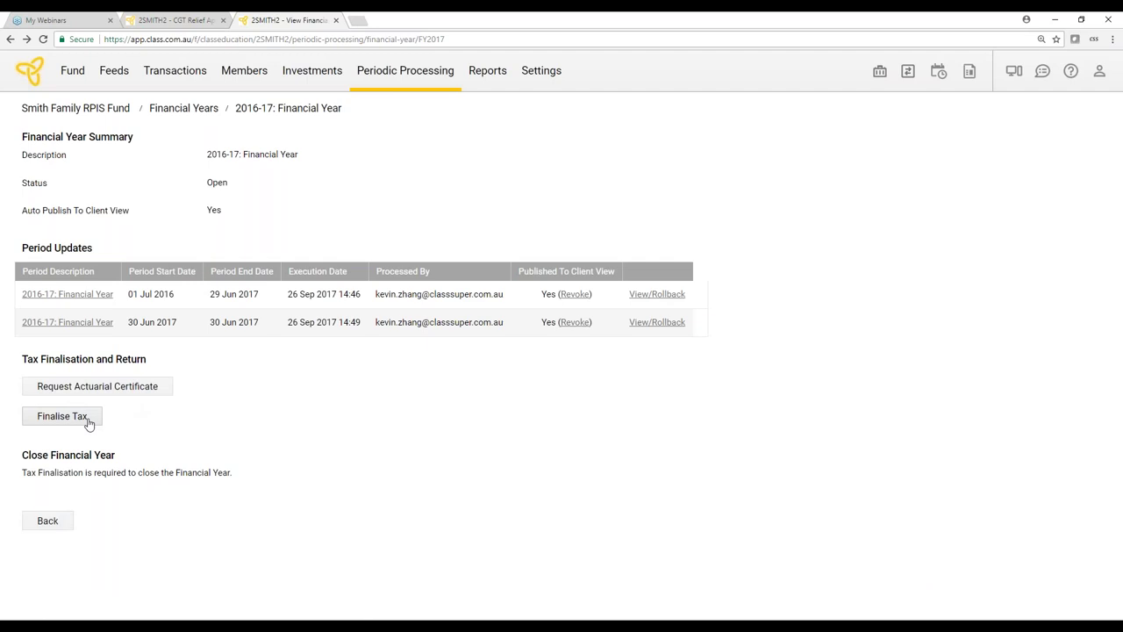
click(88, 421)
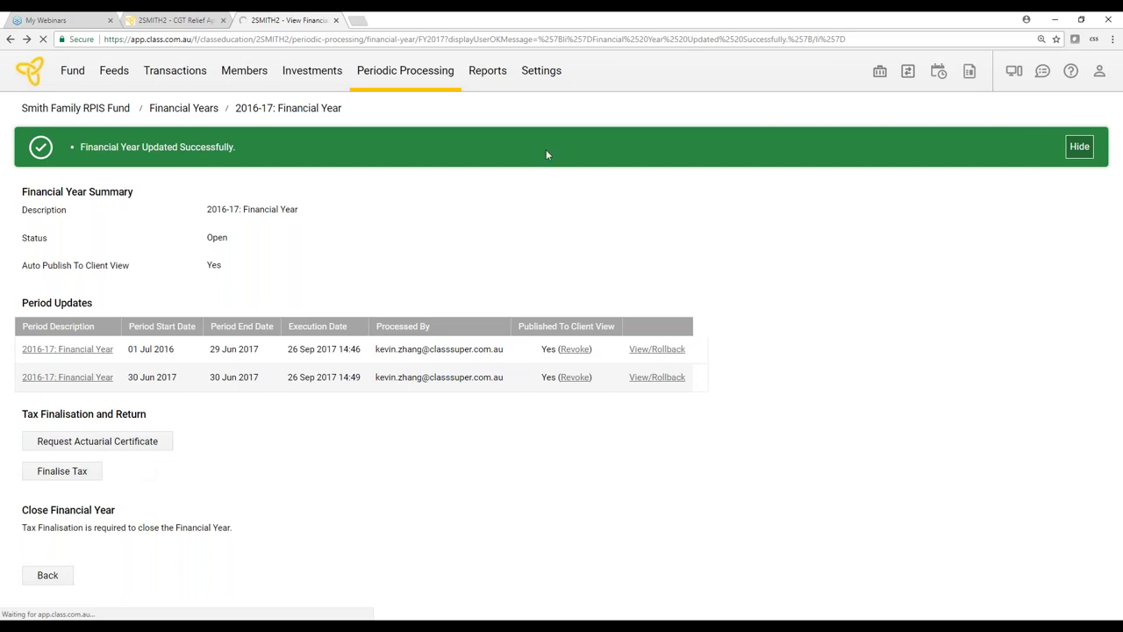
Open the Member Console in a separate browser tab and show the fund's member accounts for the 2016-17 financial year
click(257, 77)
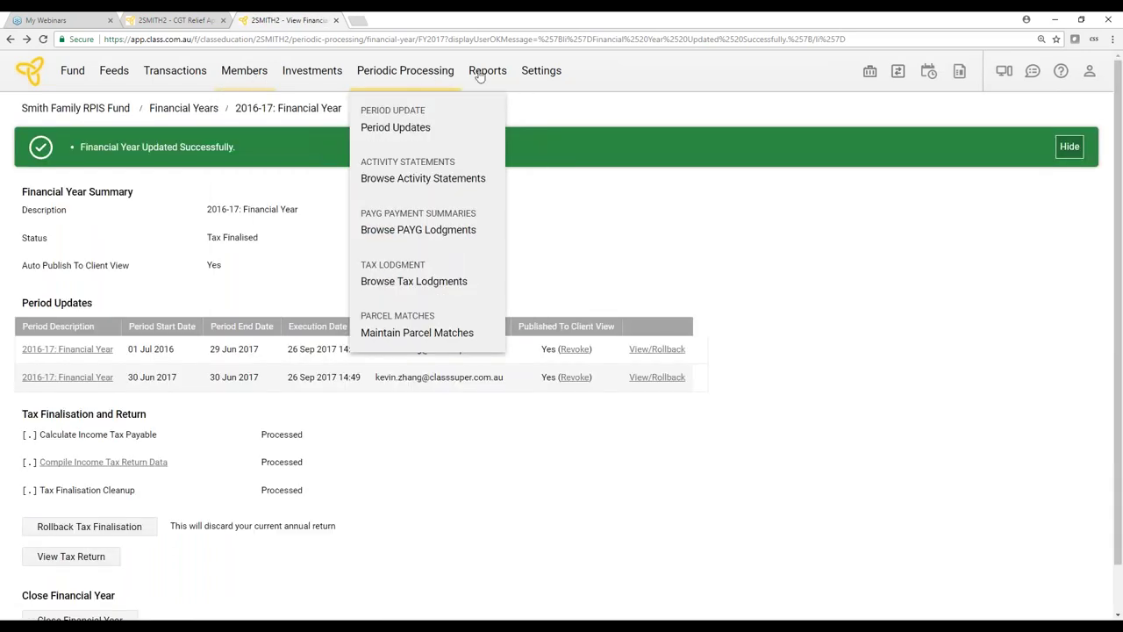
mouse_move(316, 79)
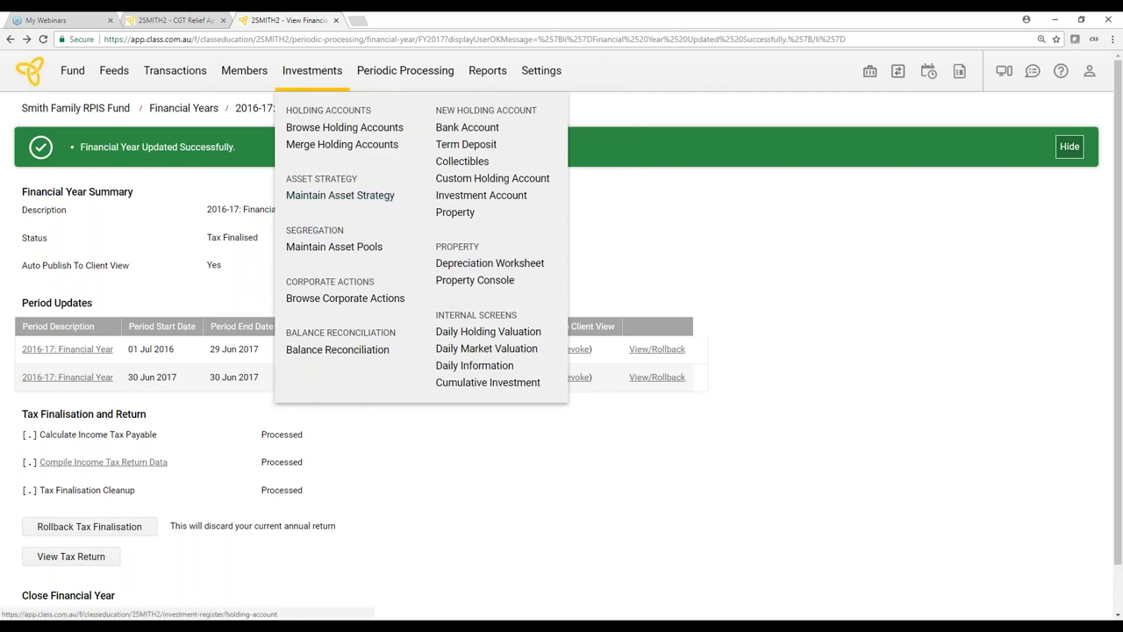
mouse_move(246, 79)
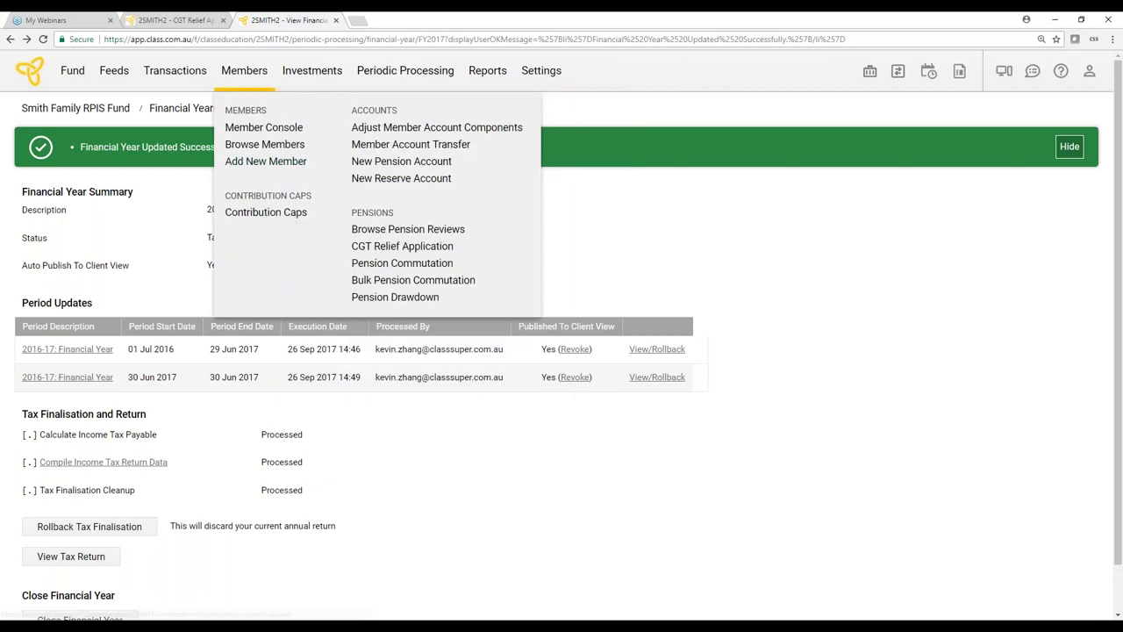
click(288, 129)
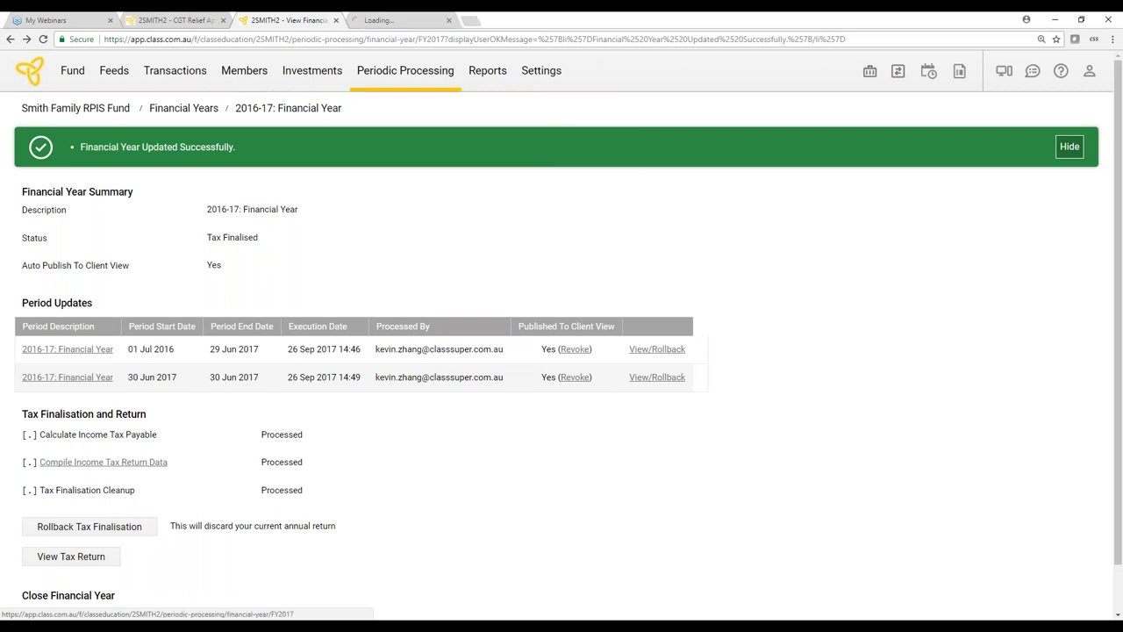
click(401, 20)
click(385, 137)
click(376, 166)
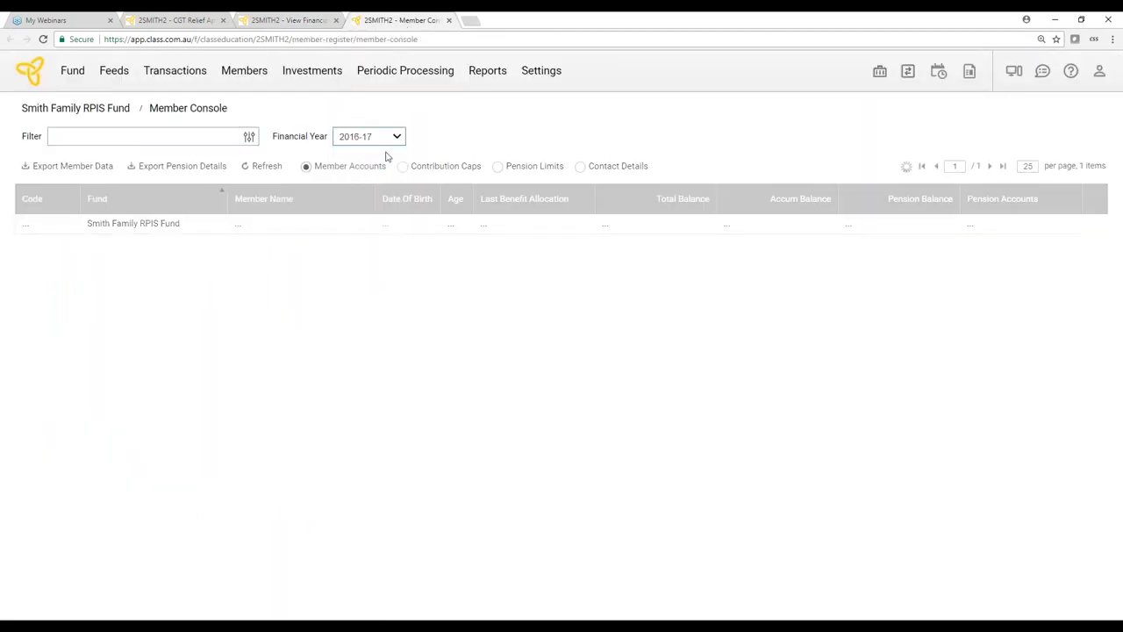
Check the members' pension limits for 2016-17 in the Member Console and return to the member accounts view
click(500, 167)
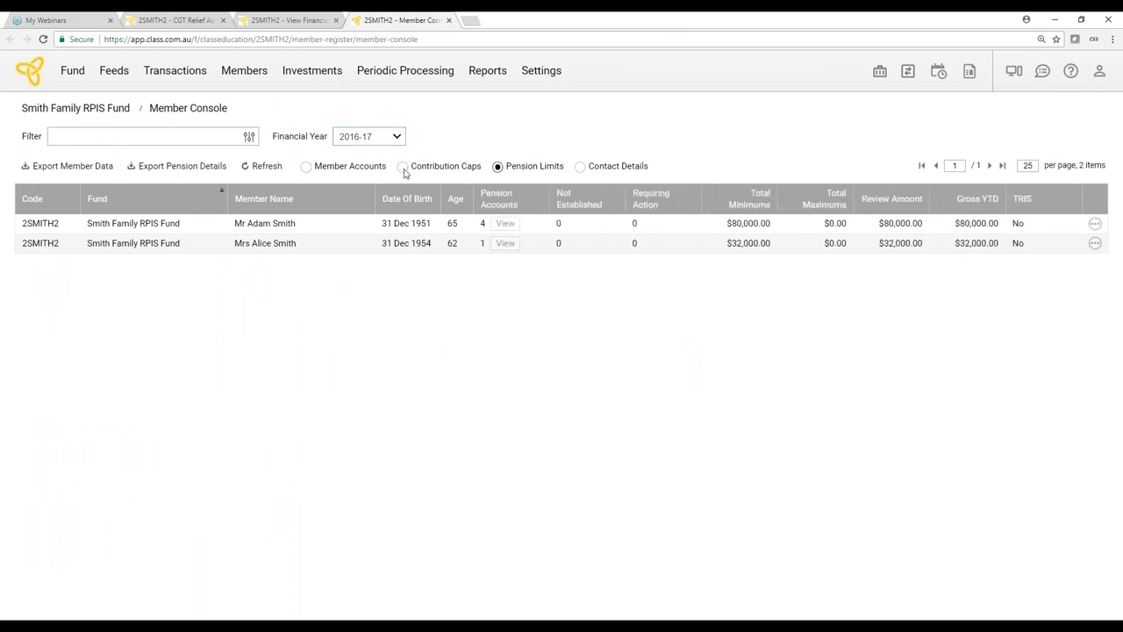
click(332, 168)
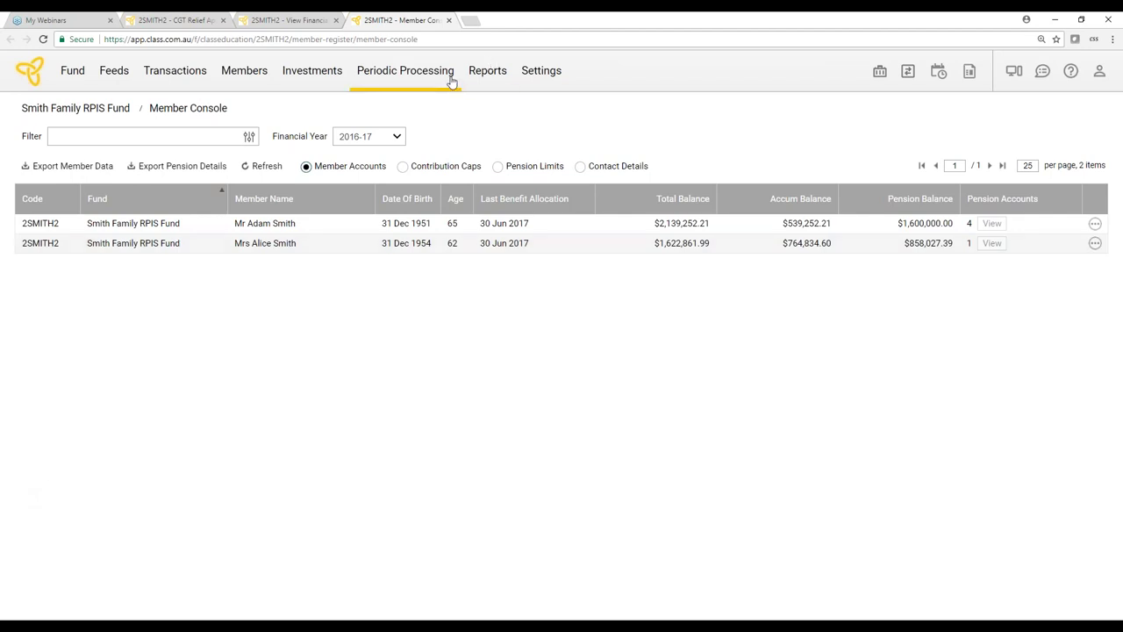
Preview the CGT Relief Application Minutes report as a PDF, review it through to the CGT Relief Schedule, and close it
click(481, 75)
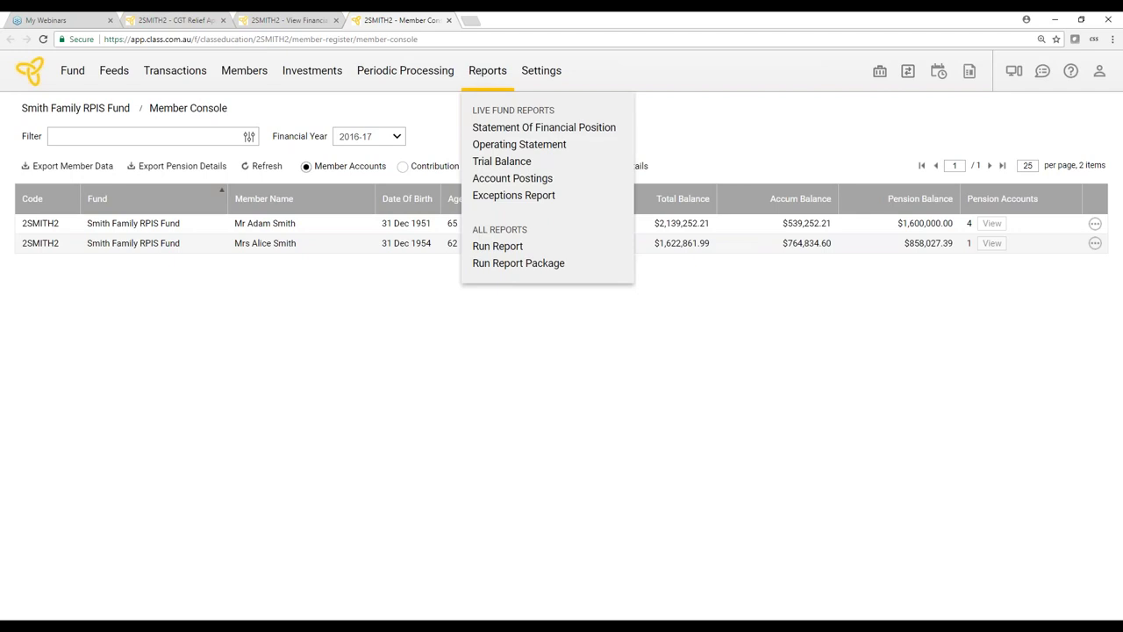
click(513, 248)
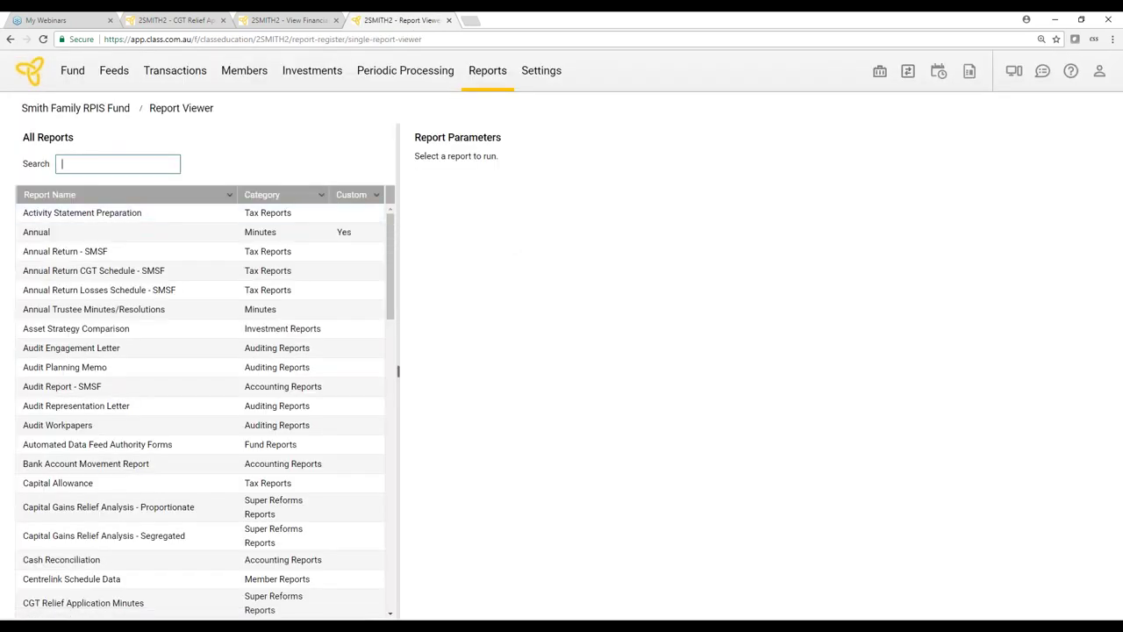
text(cgt)
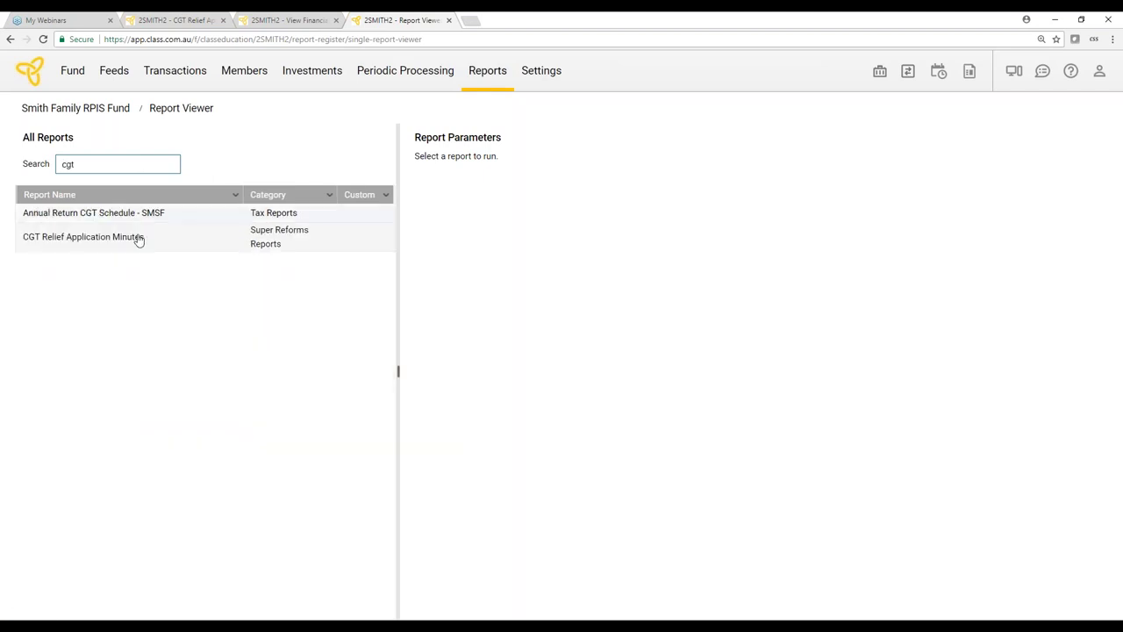
click(137, 238)
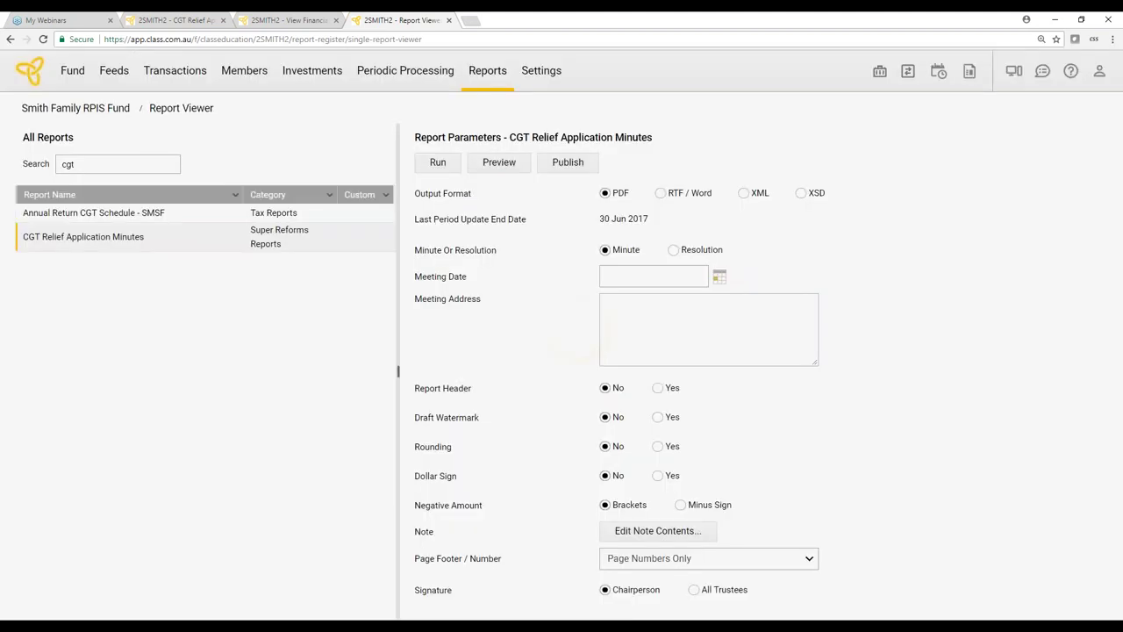
click(513, 170)
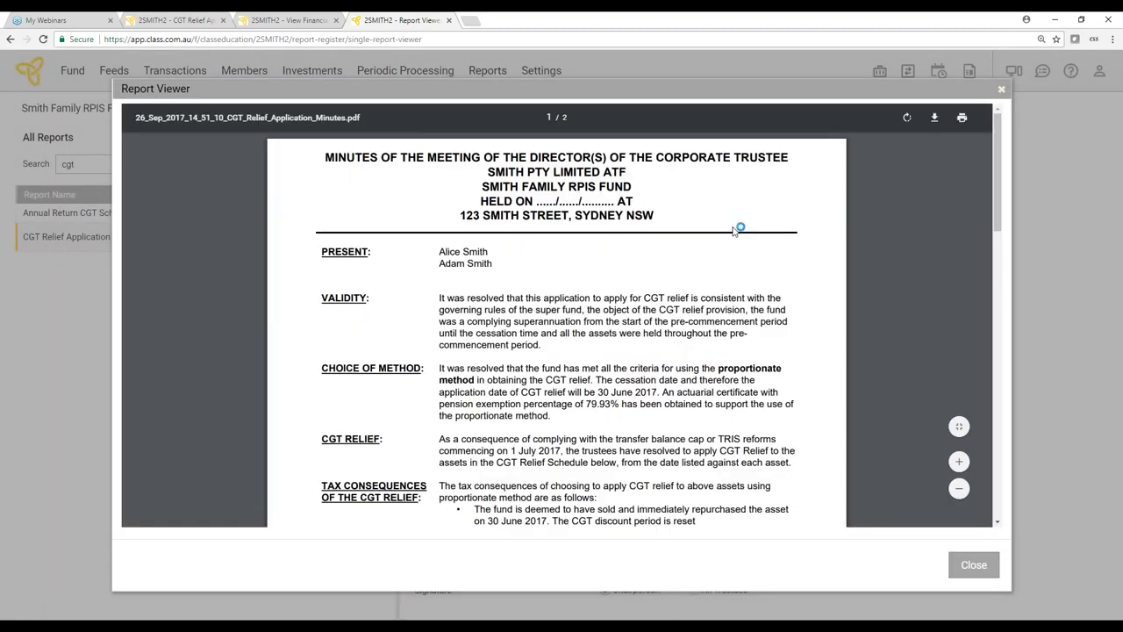
scroll(744, 263, down, 1)
scroll(744, 271, down, 1)
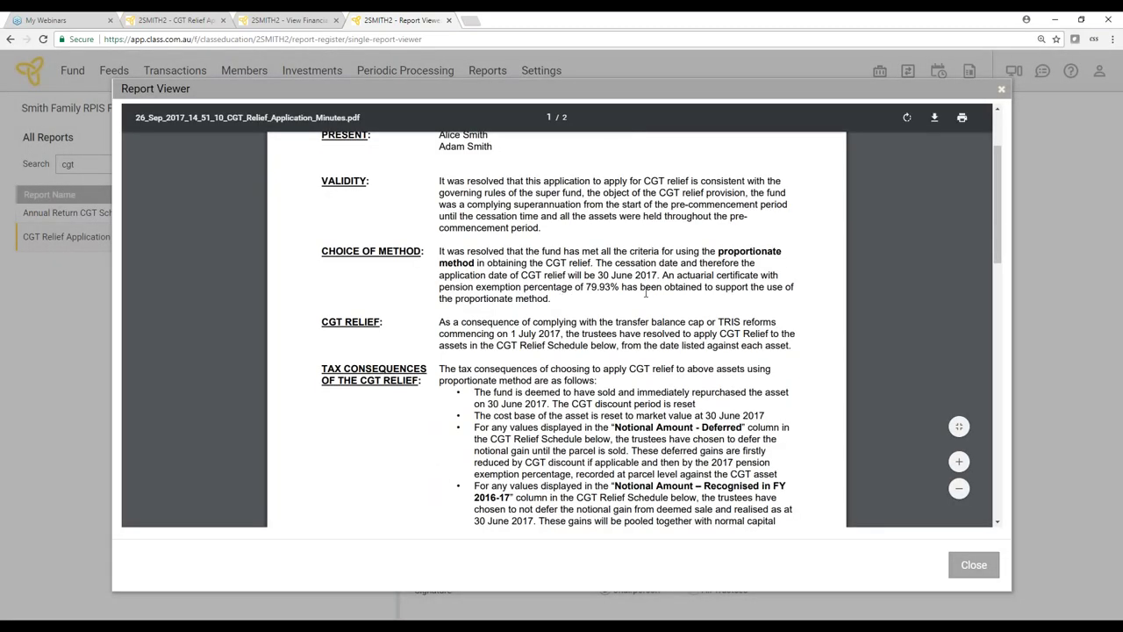
scroll(774, 299, down, 6)
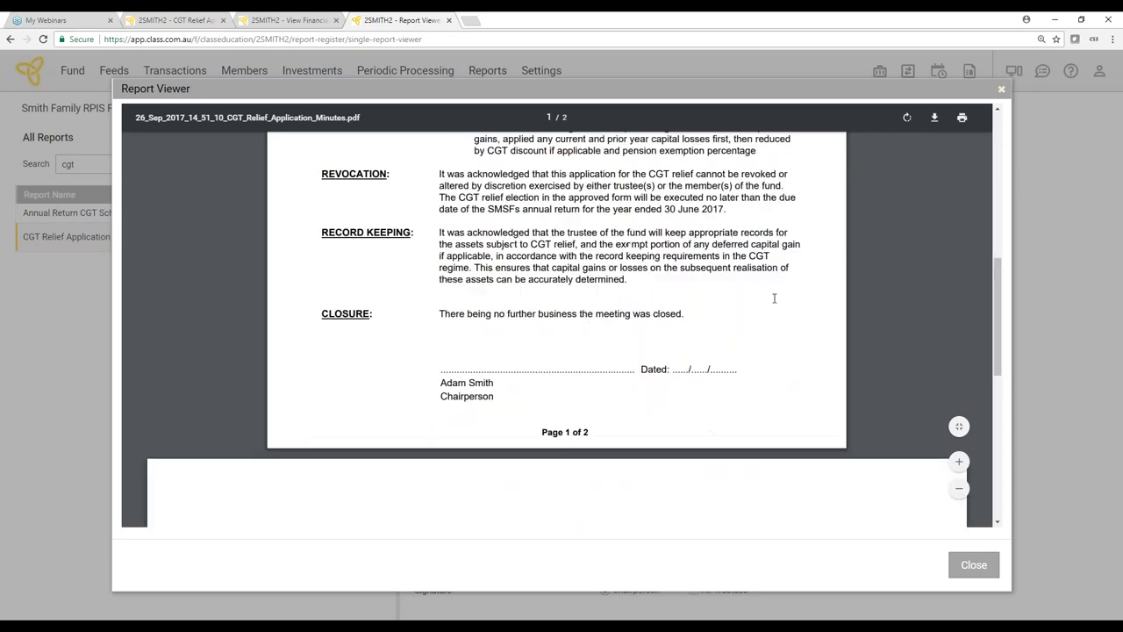
scroll(774, 299, down, 5)
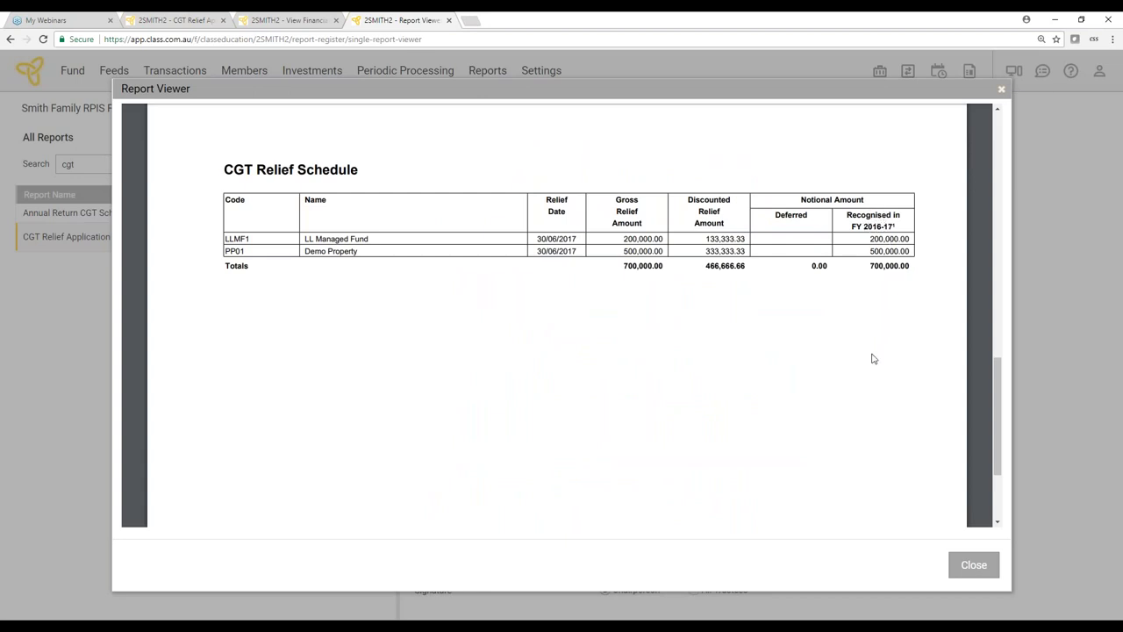
click(974, 564)
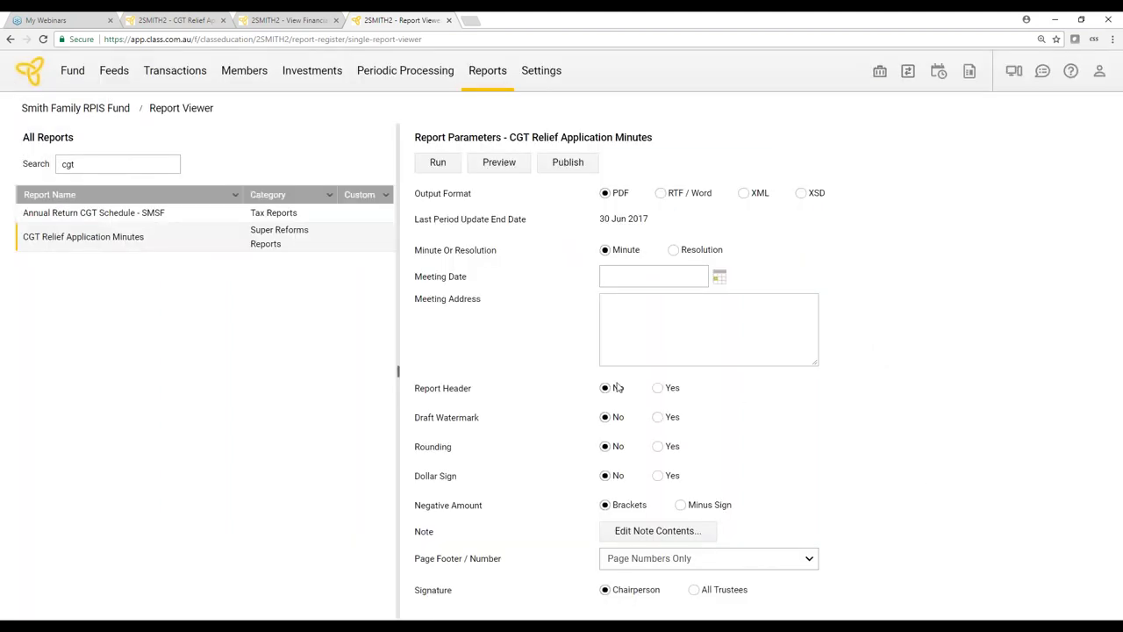
Find the Statement of Taxable Income Report and preview it as a PDF for the 2016-17 financial year
double_click(68, 164)
text(sta)
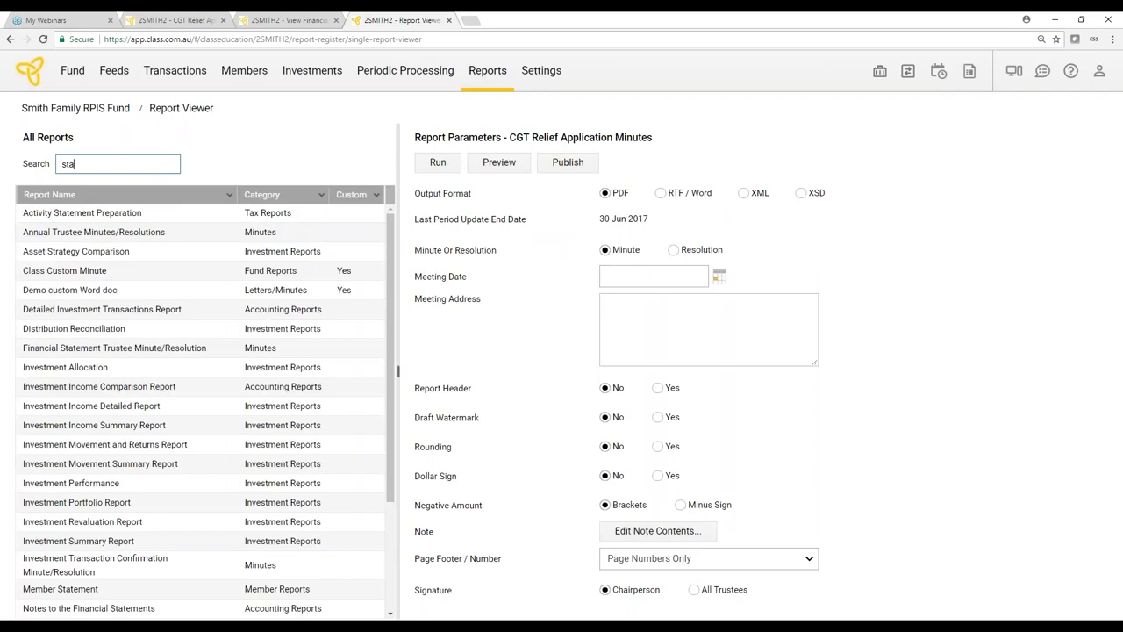
text(t)
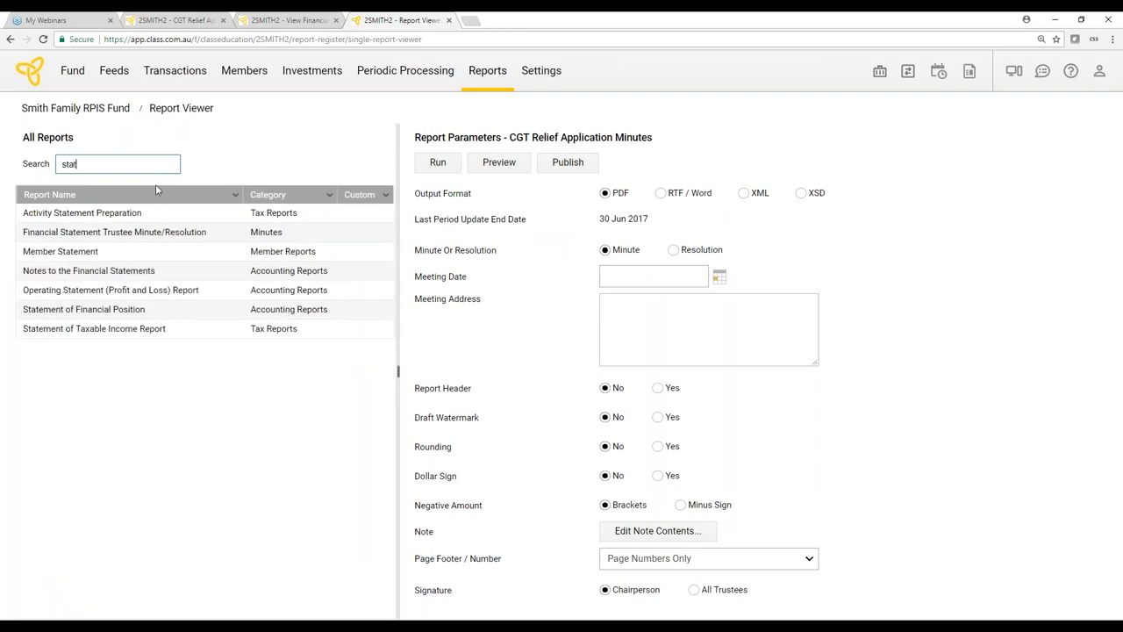
click(187, 329)
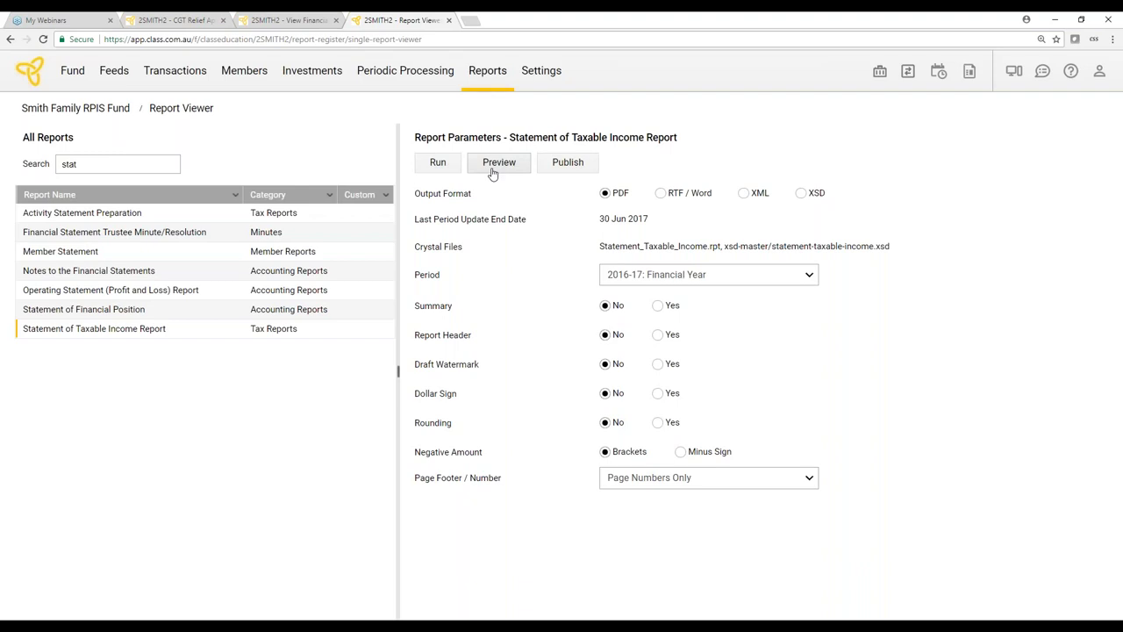
click(493, 167)
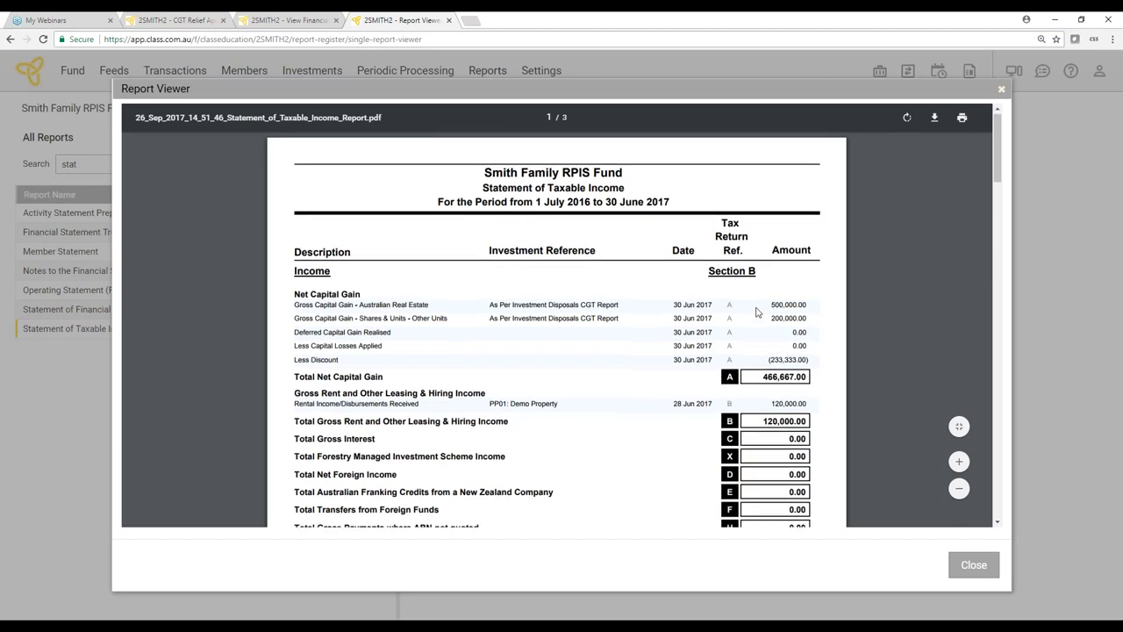
Examine the net capital gain, exempt current pension income and total assessable income in the Statement of Taxable Income, and close the preview
scroll(753, 303, down, 1)
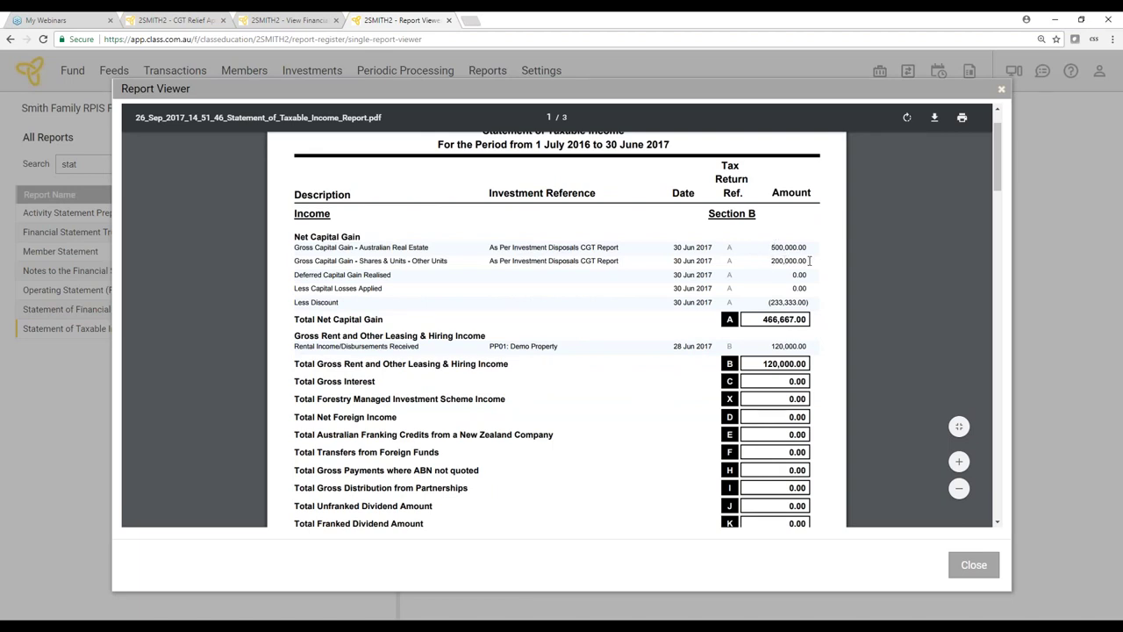
scroll(809, 261, down, 1)
scroll(809, 261, down, 1)
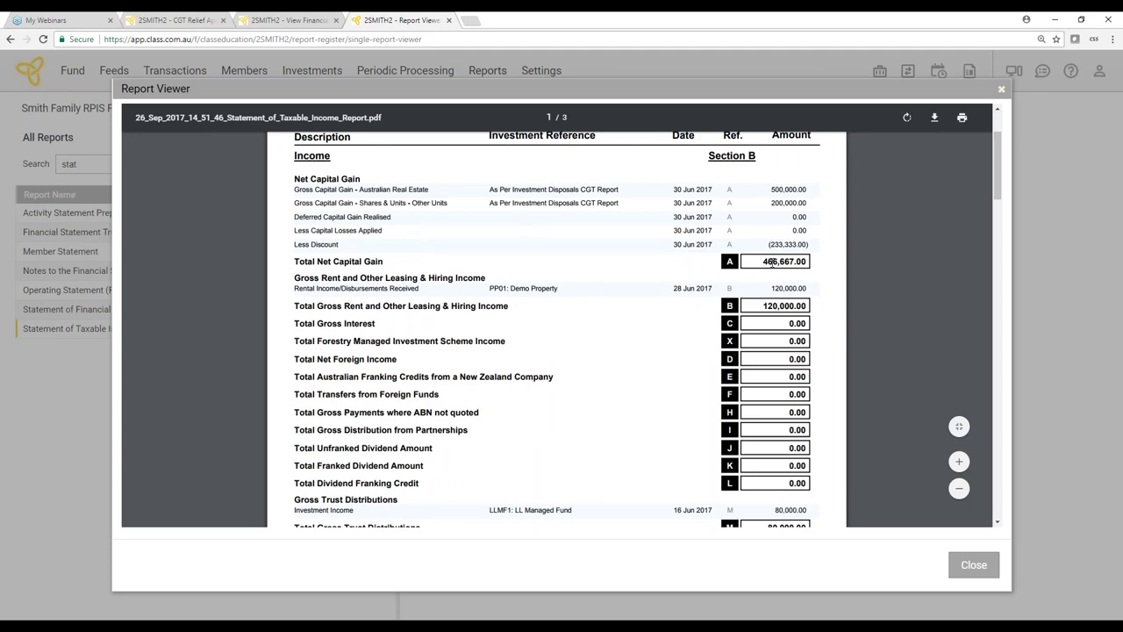
scroll(772, 262, up, 1)
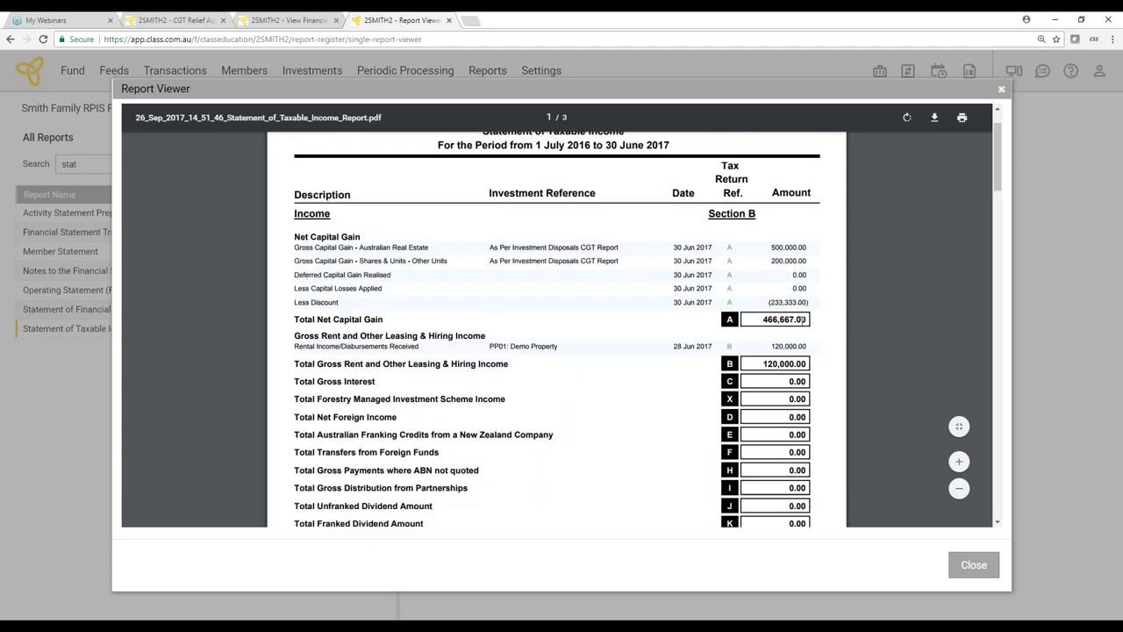
scroll(802, 320, down, 1)
scroll(802, 321, down, 10)
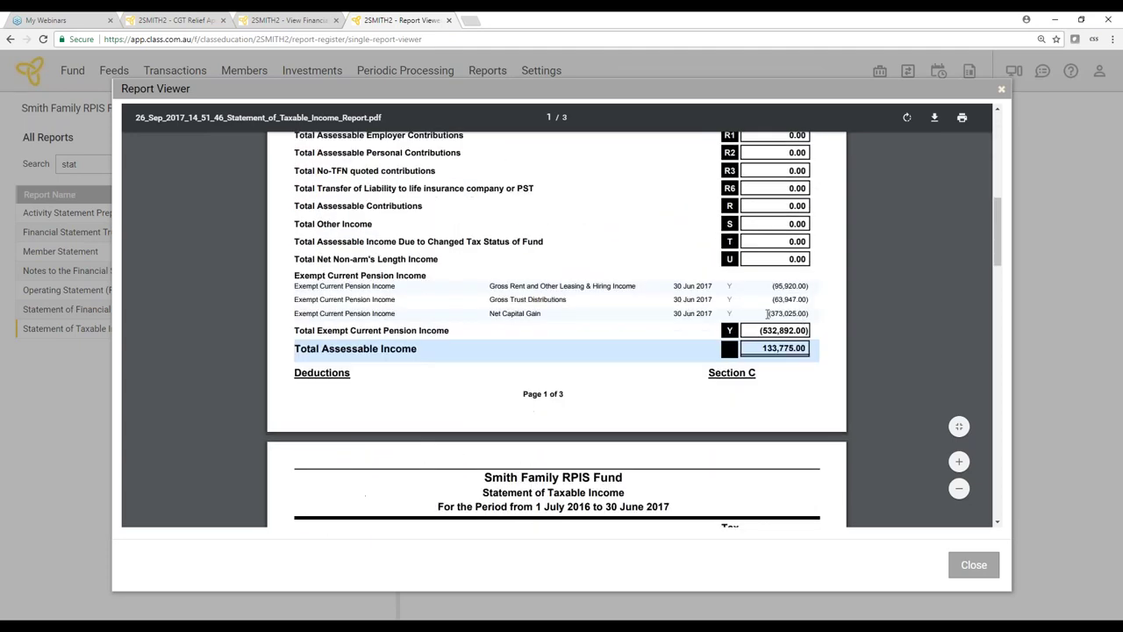
double_click(780, 313)
scroll(809, 319, up, 1)
scroll(809, 319, up, 5)
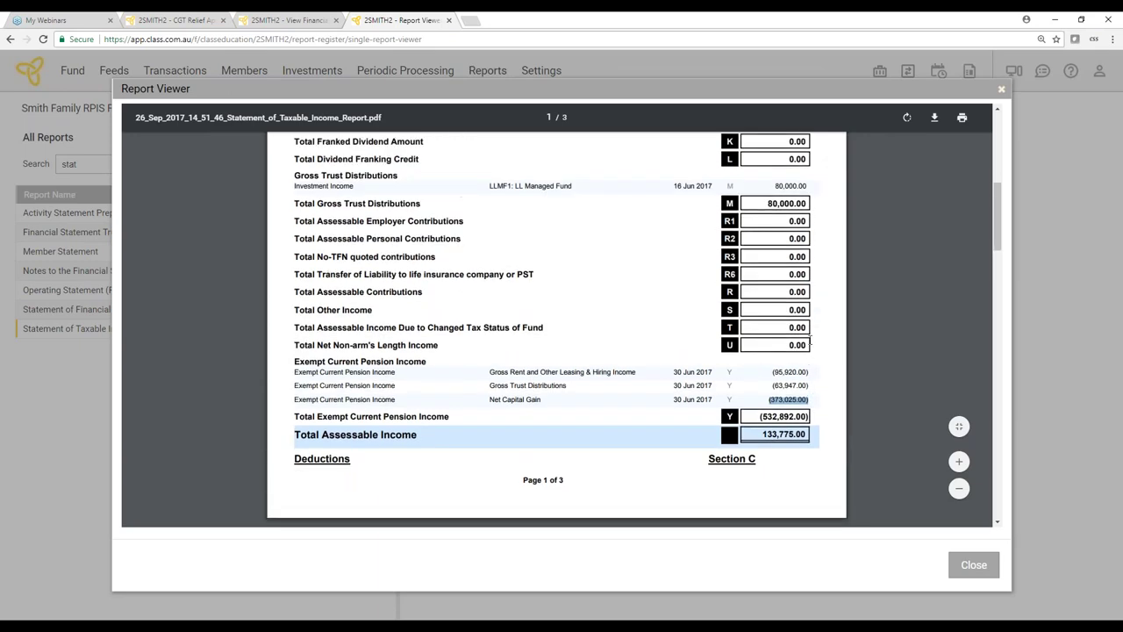
scroll(809, 333, down, 4)
scroll(809, 340, up, 5)
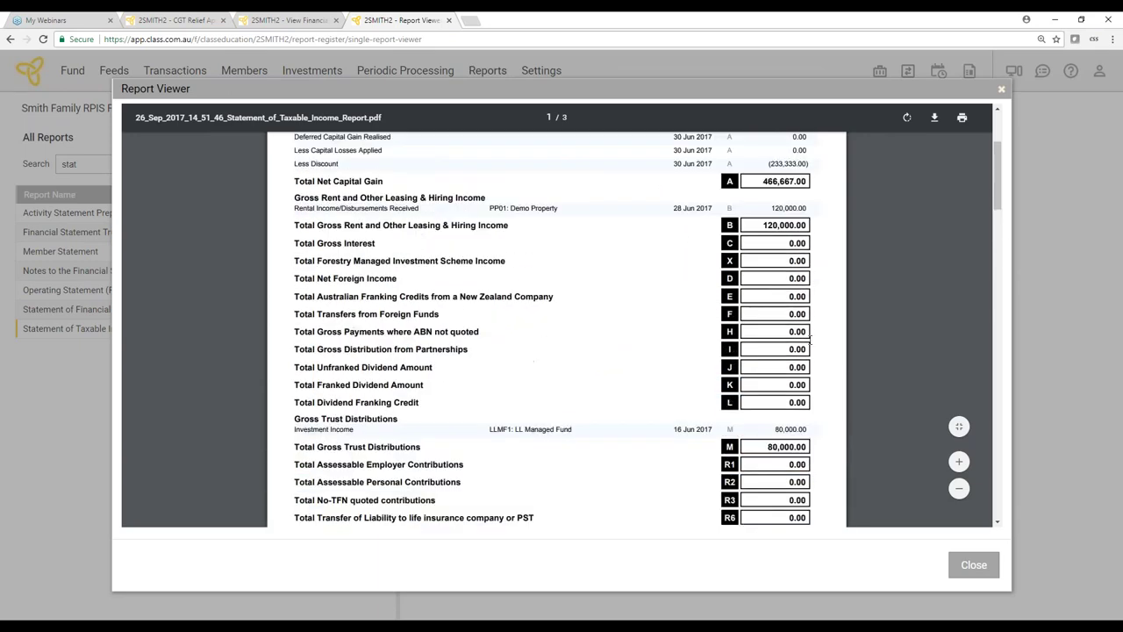
scroll(809, 339, down, 1)
scroll(809, 339, down, 7)
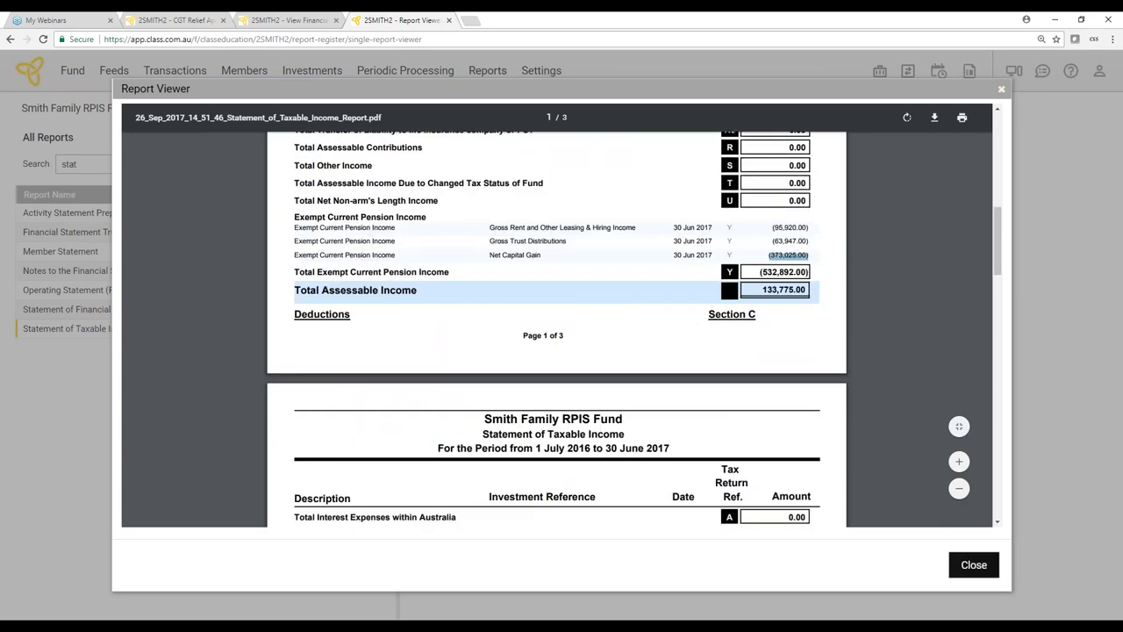
click(990, 565)
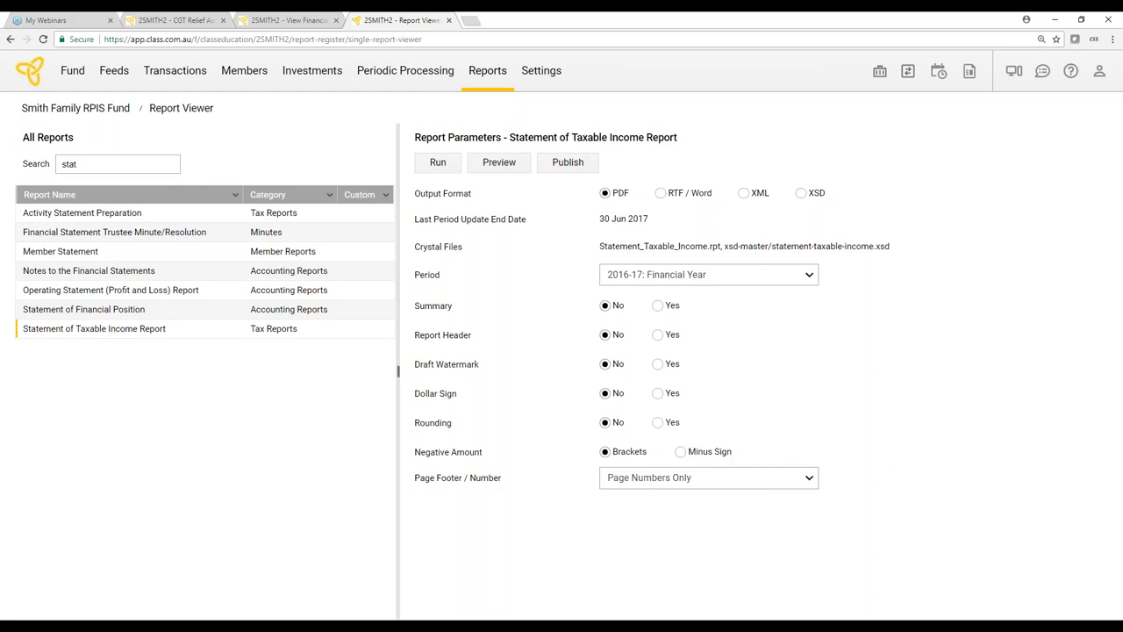
Return to the business fund list, filter it by the EOFY tag and open the Jones Family Pension Fund
click(41, 83)
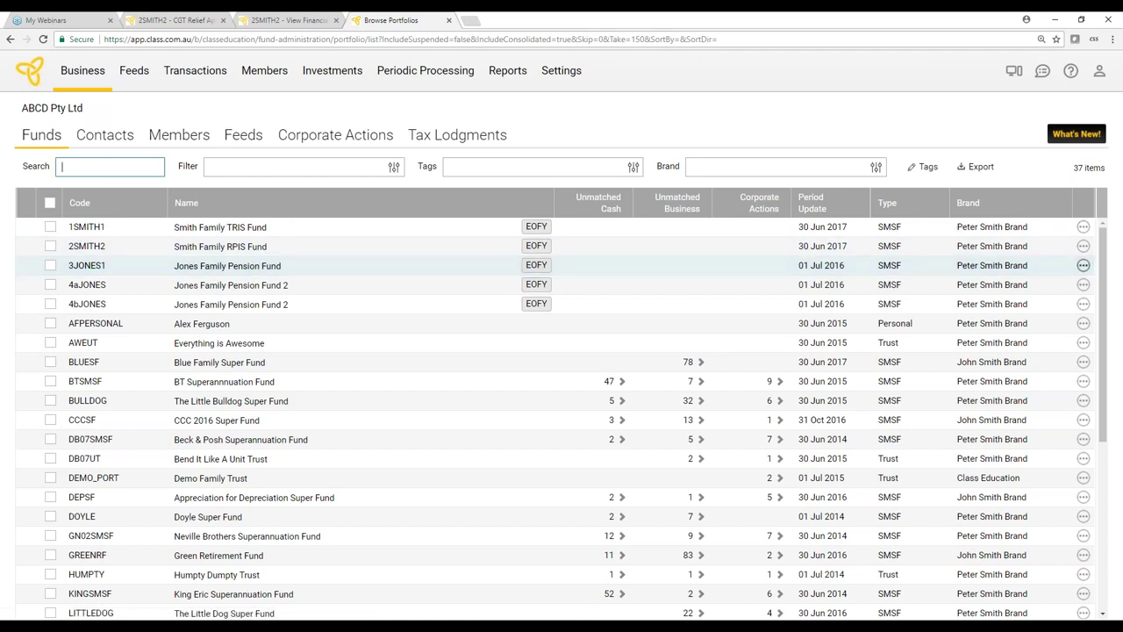
click(537, 265)
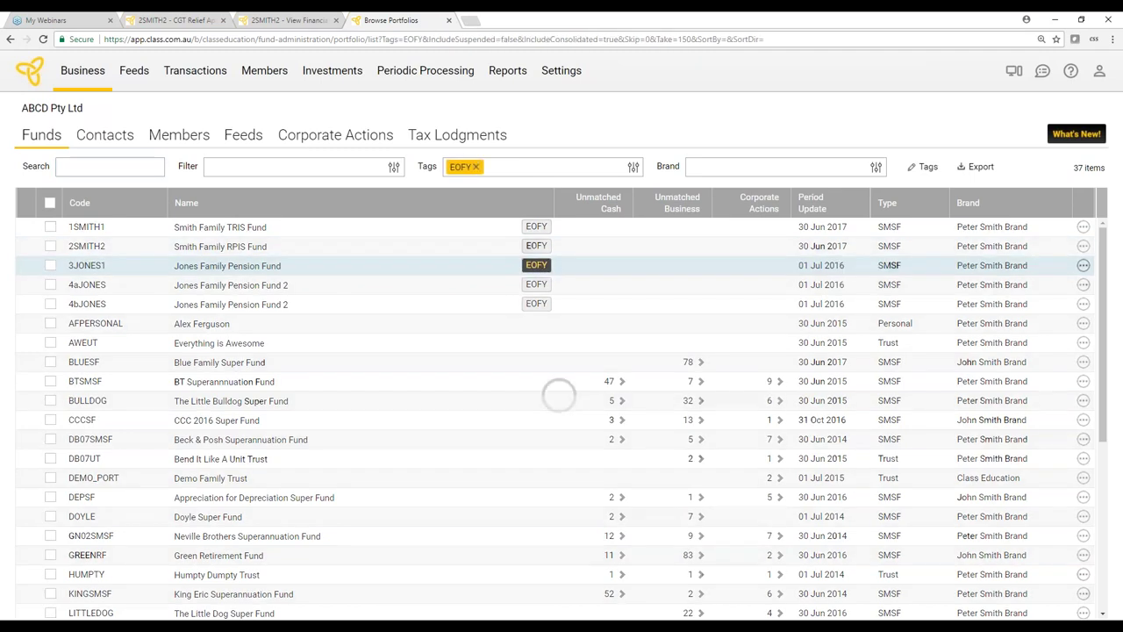
click(260, 270)
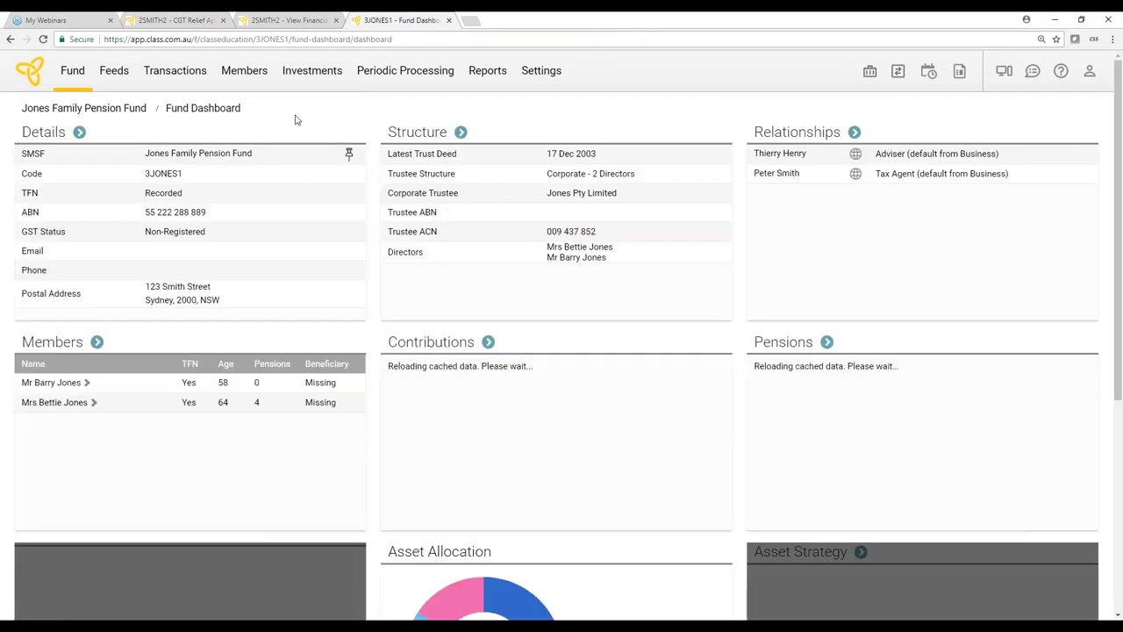
Open the Jones Family Pension Fund's Member Console in a separate browser tab and close the two old Smith fund tabs
click(248, 78)
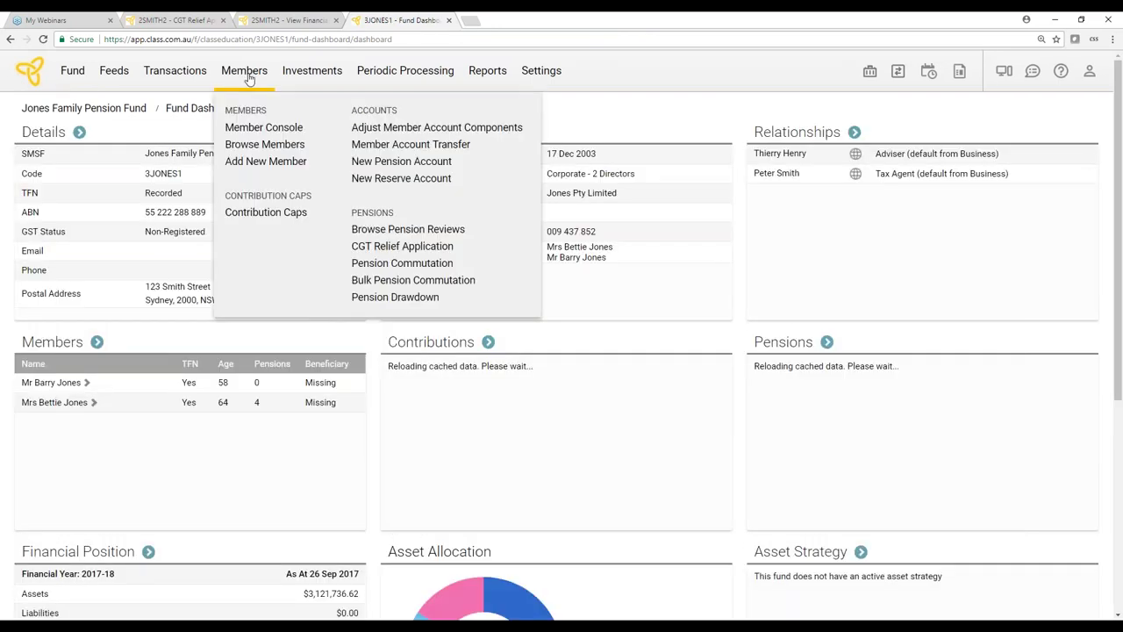
click(282, 129)
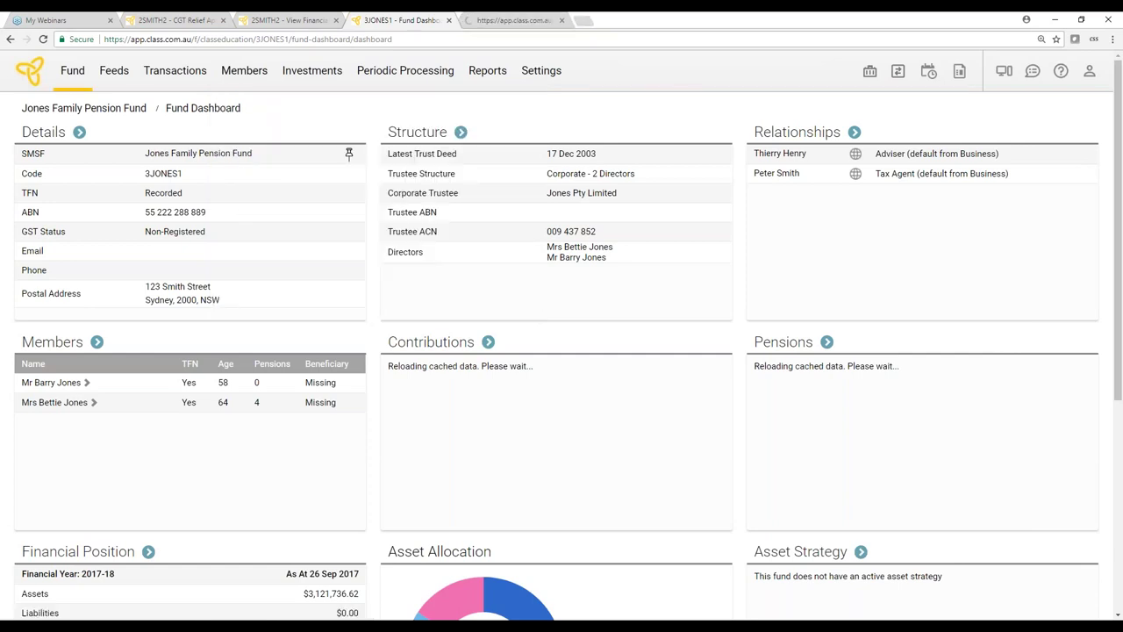
click(335, 20)
click(224, 20)
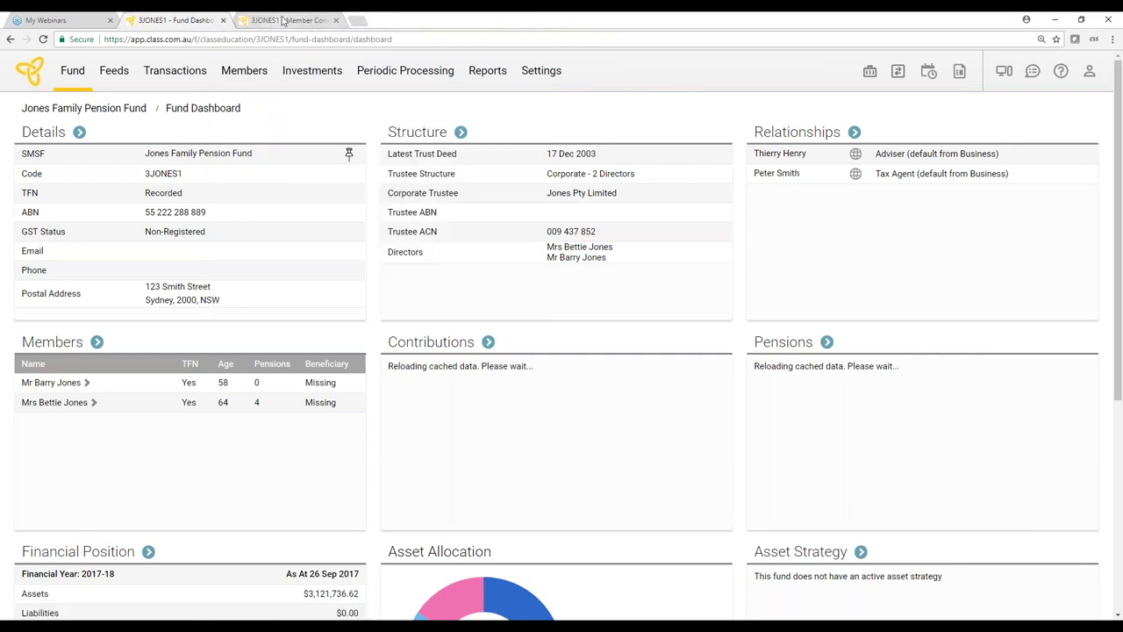
Filter the Jones fund's Member Console by the Segregated pension type
click(282, 20)
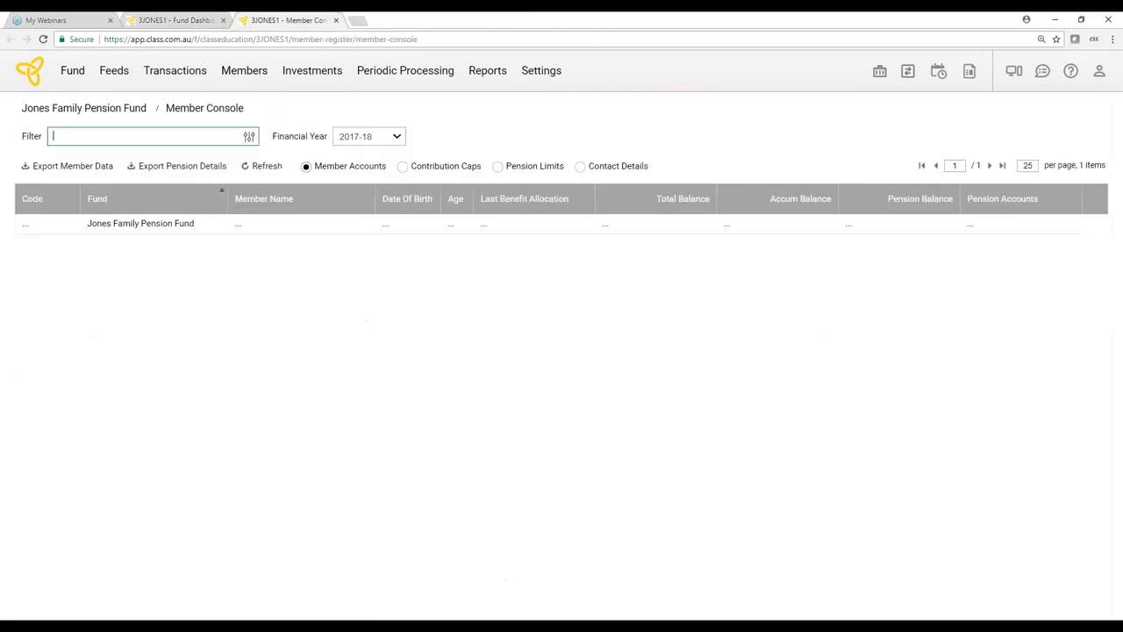
click(234, 141)
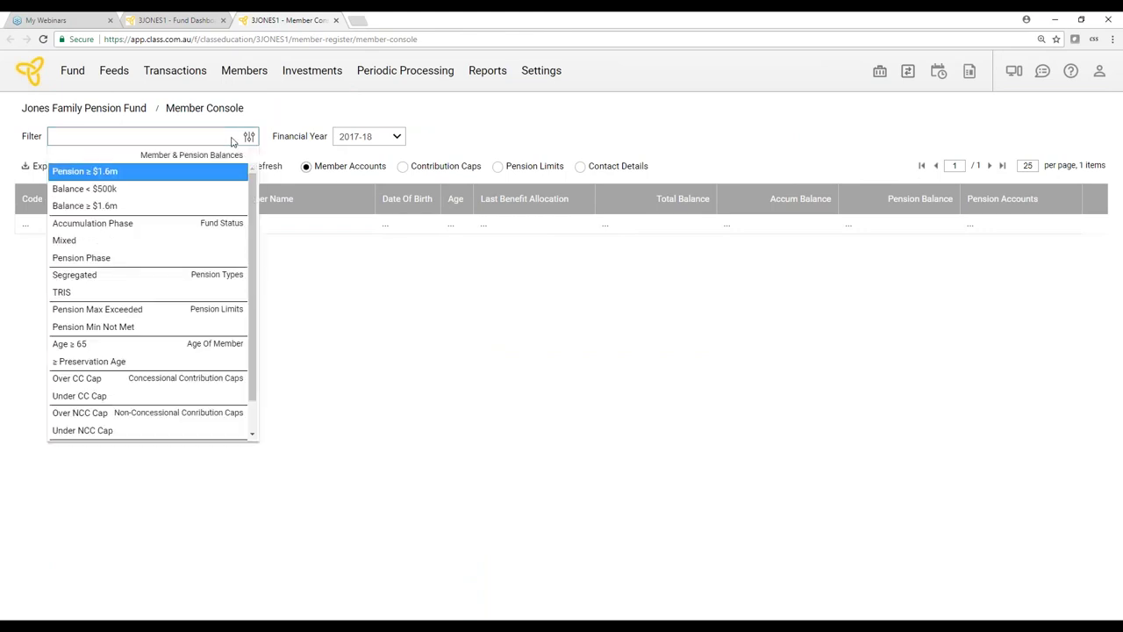
click(200, 275)
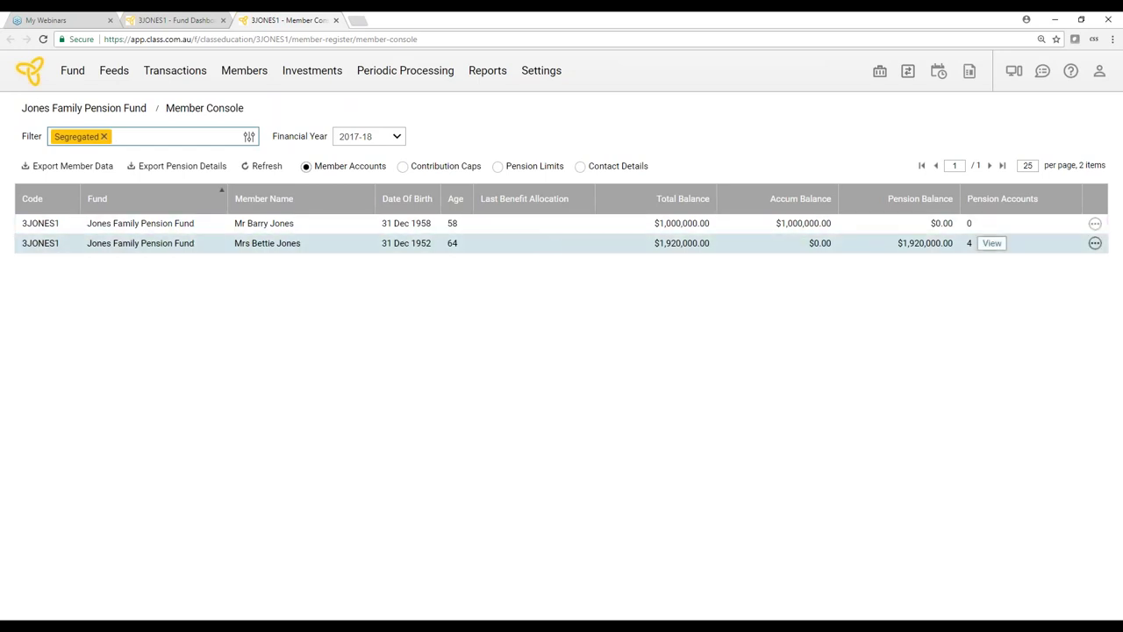
Open the Jones Family Pension Fund's Fund Defaults in a separate browser tab to check its fund policies
click(538, 76)
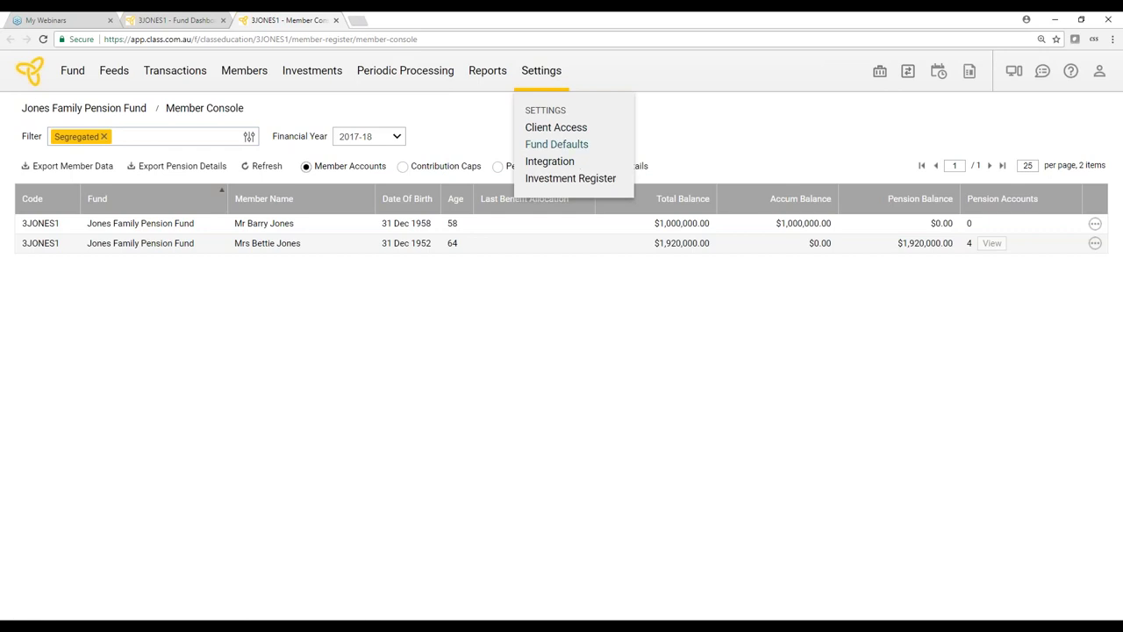
click(557, 144)
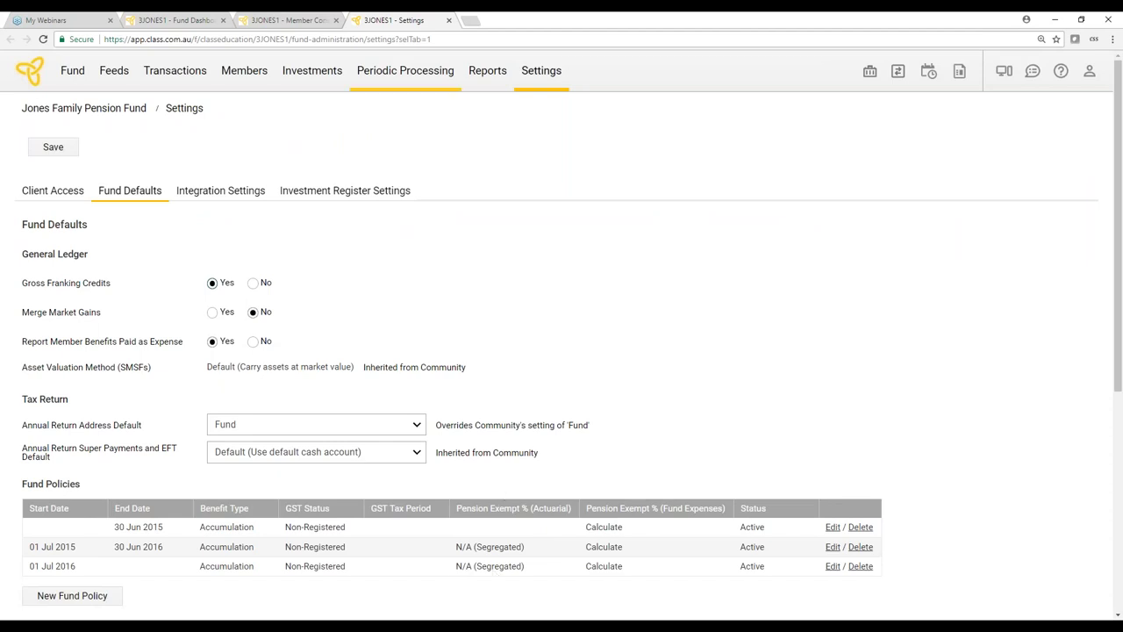
Open the Jones fund's asset pools in a separate browser tab and inspect the Default Pension Pool's member accounts
click(299, 19)
mouse_move(304, 77)
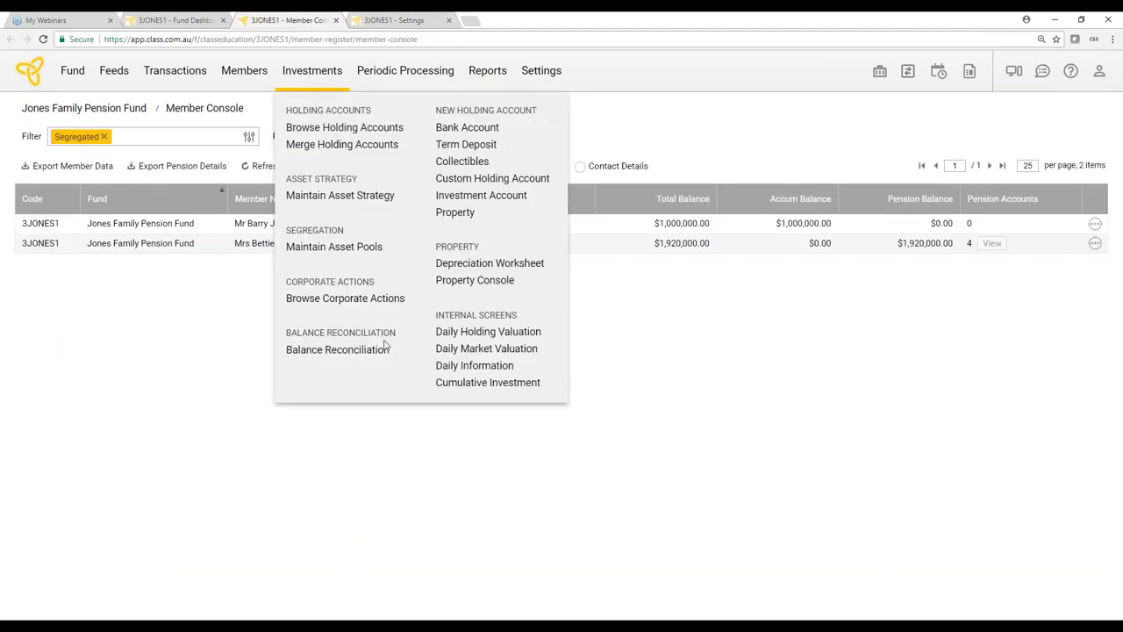
ctrl+click(367, 248)
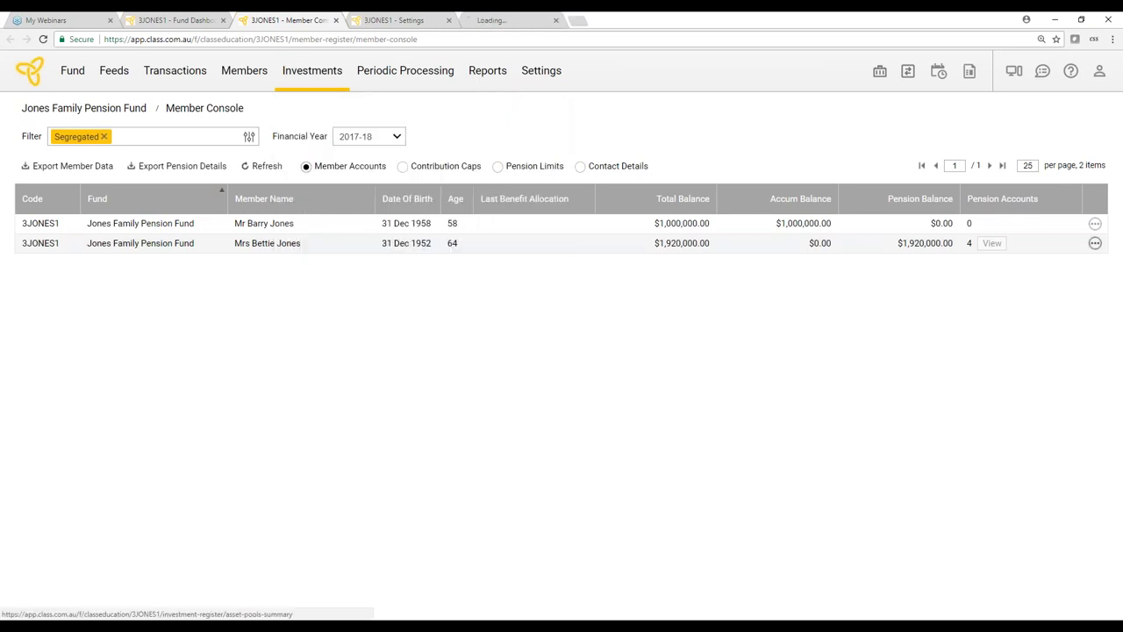
key(ctrl+9)
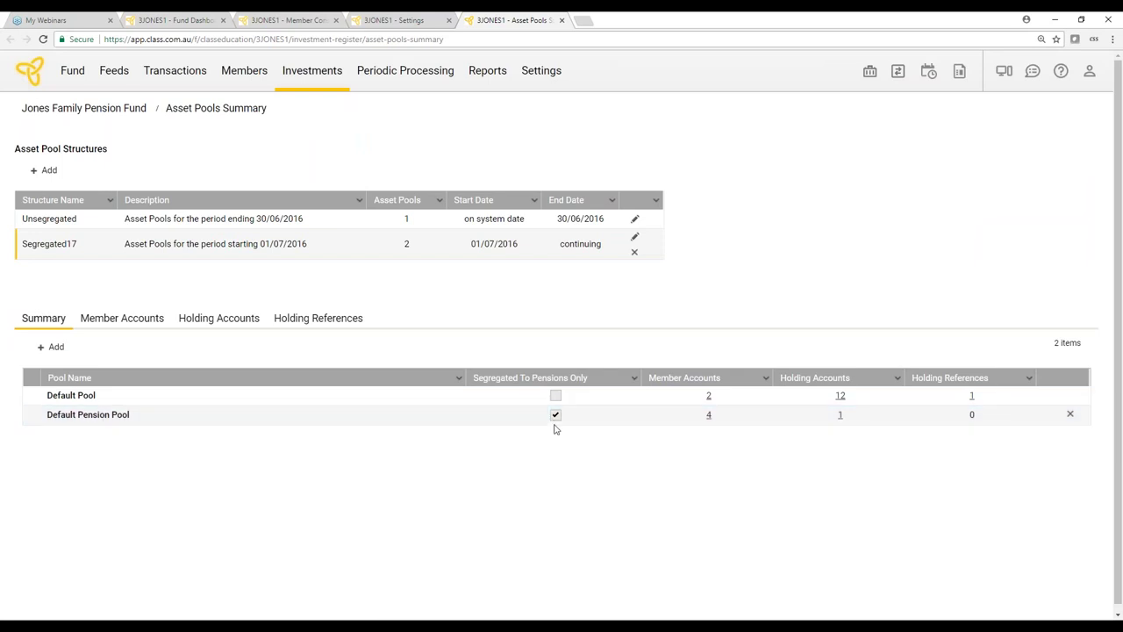
click(709, 416)
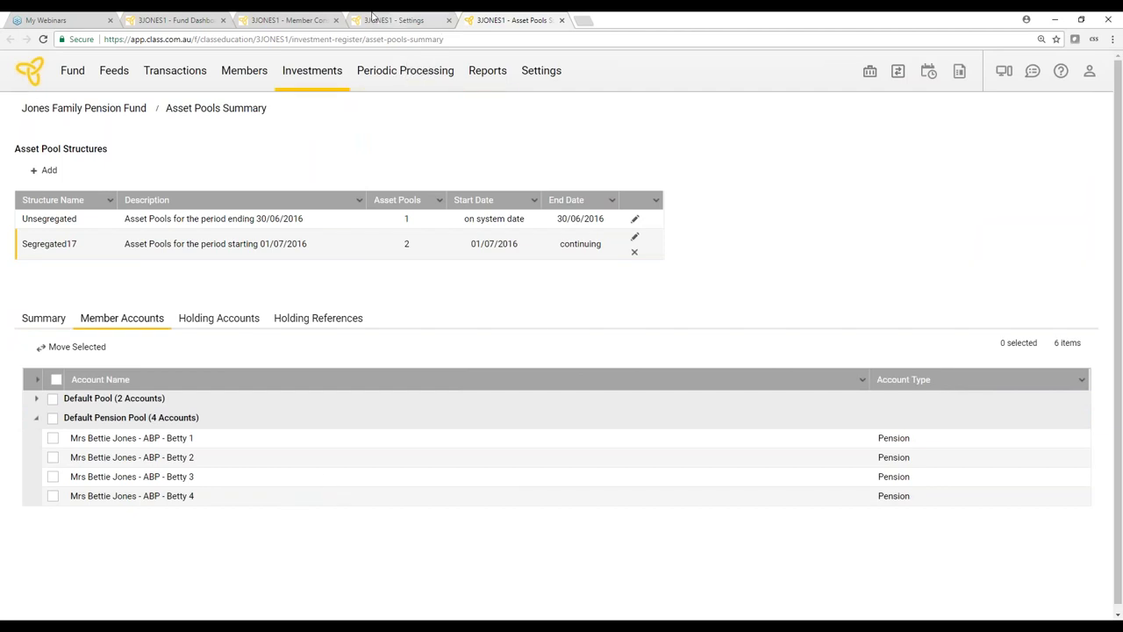
Process a 2016-17 period update for the Jones Family Pension Fund with a period end date of 19/05/2017
mouse_move(413, 72)
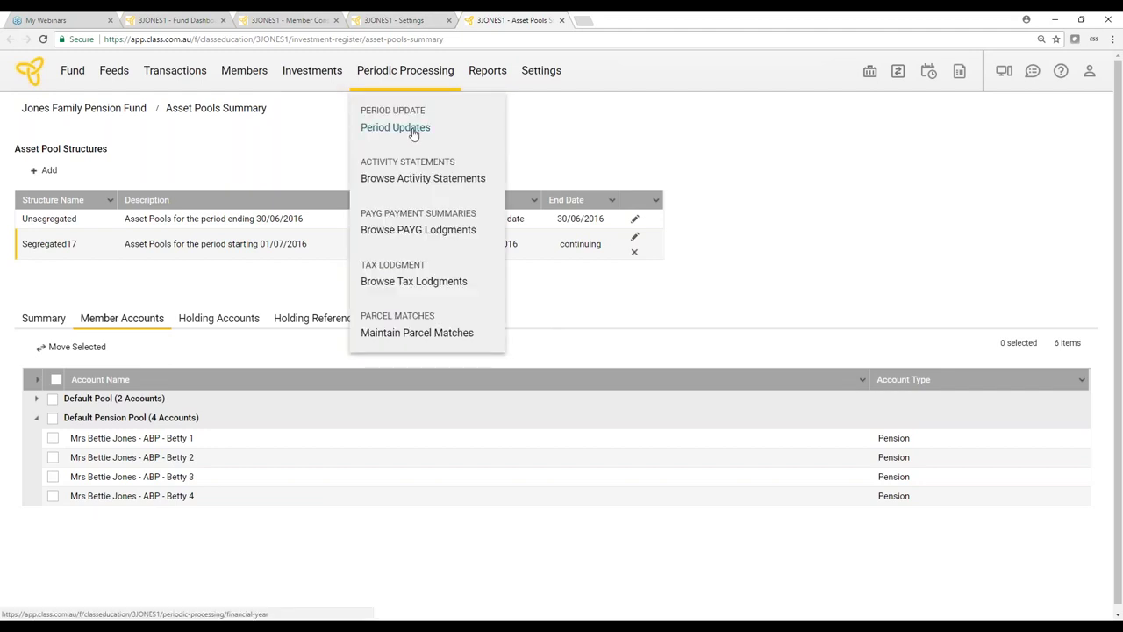
click(413, 128)
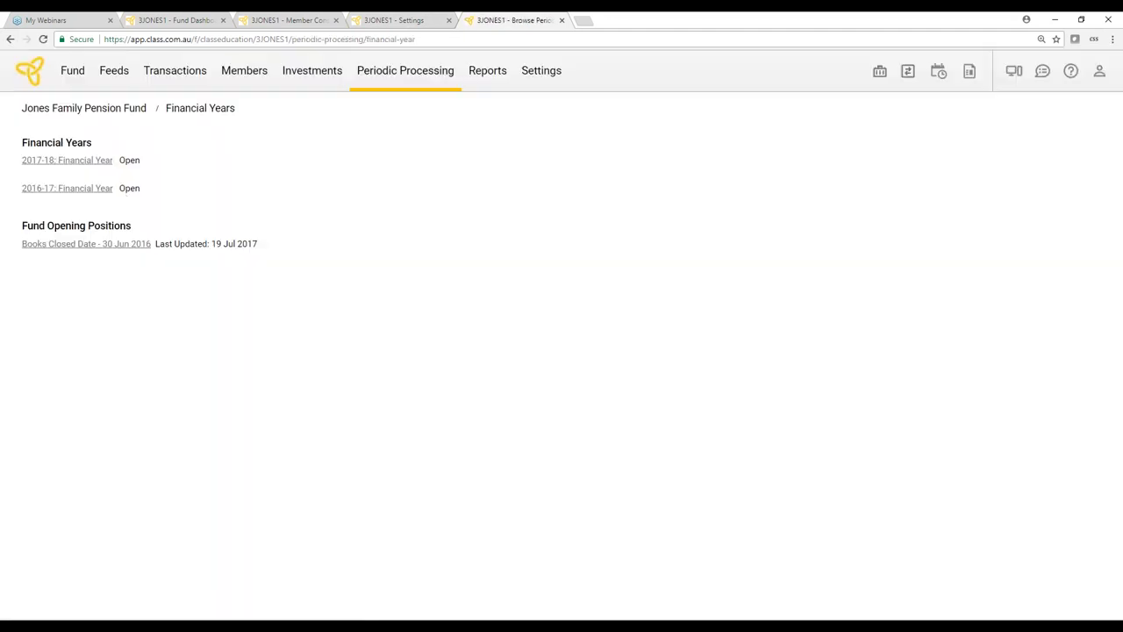
click(88, 187)
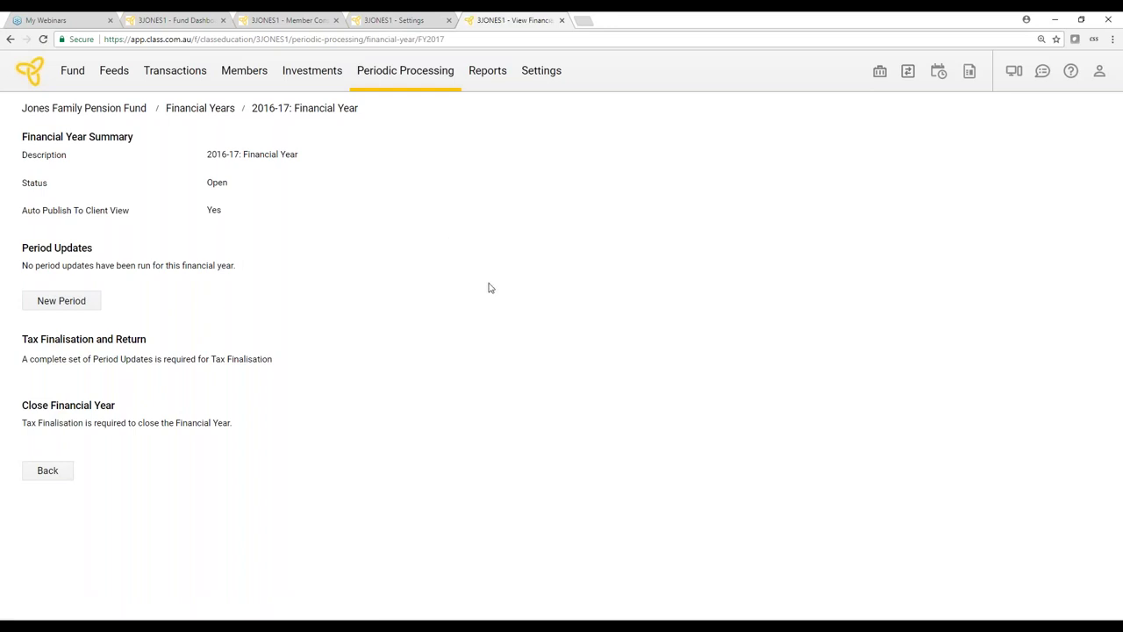
click(91, 305)
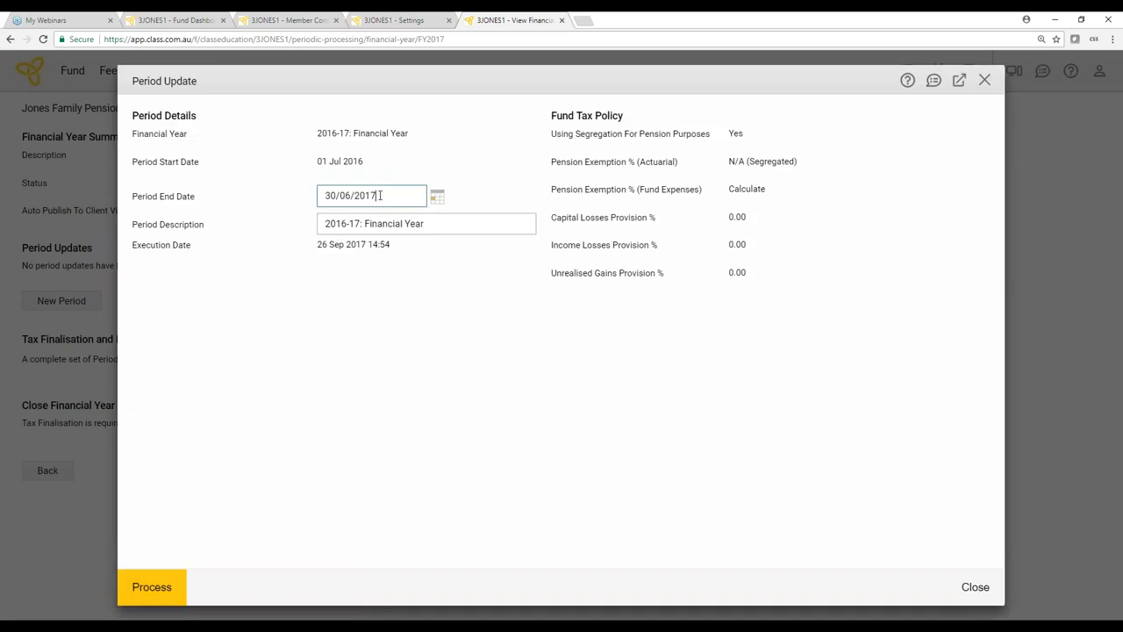
drag(382, 199, 303, 200)
text(19/05/2017)
click(151, 587)
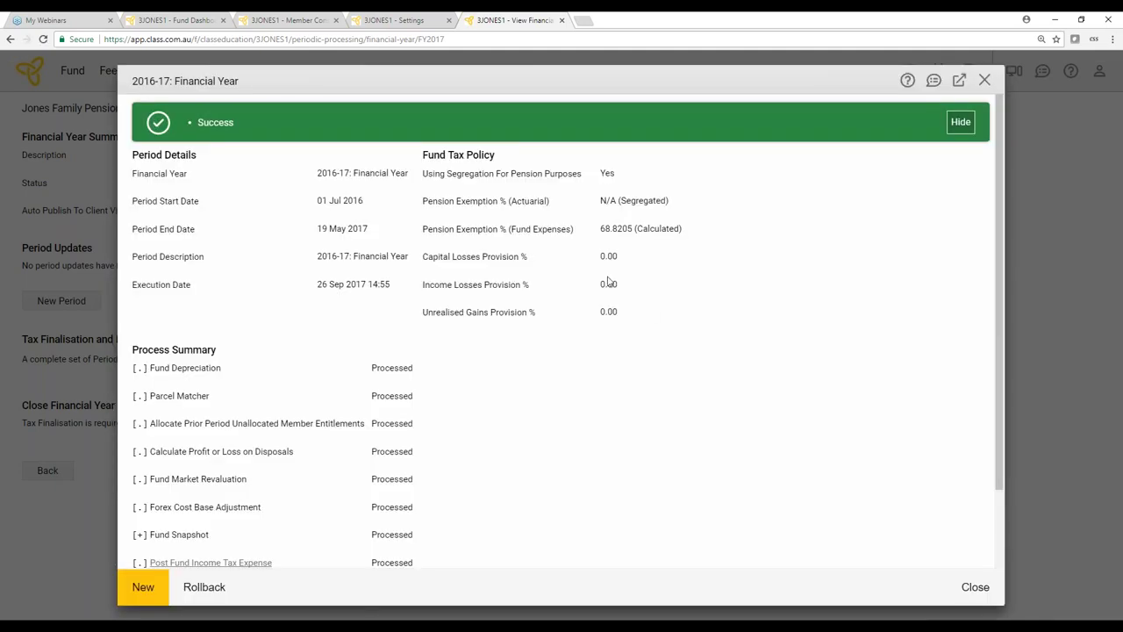
click(975, 587)
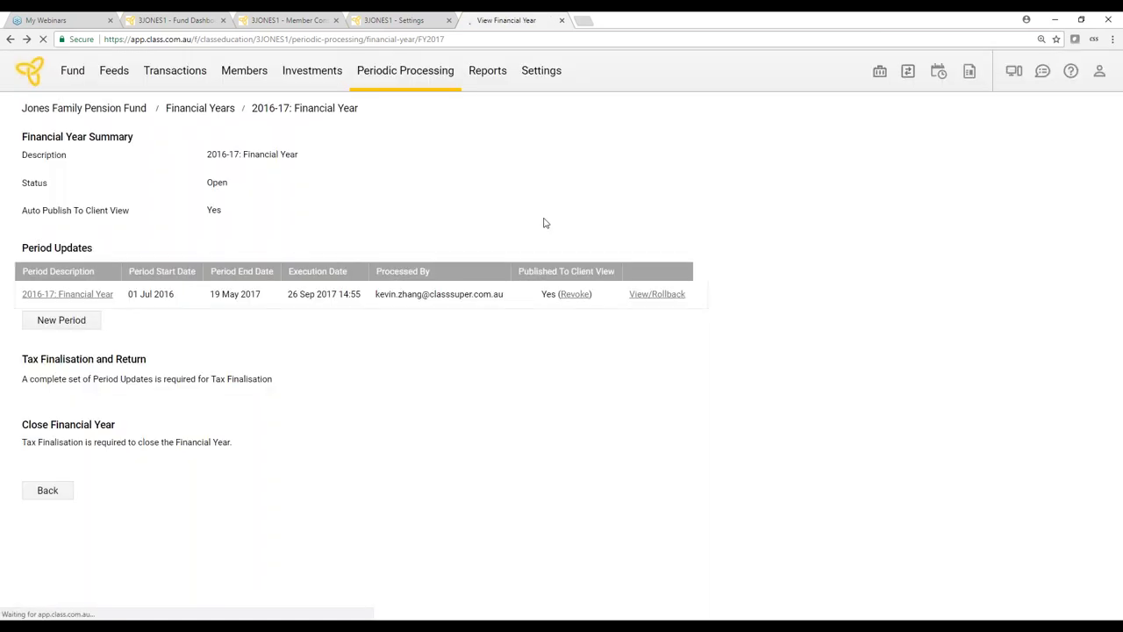
Start a bulk pension commutation for the member with the four ABP pensions, dated 20/05/2017, as Payment To Accumulation
click(254, 78)
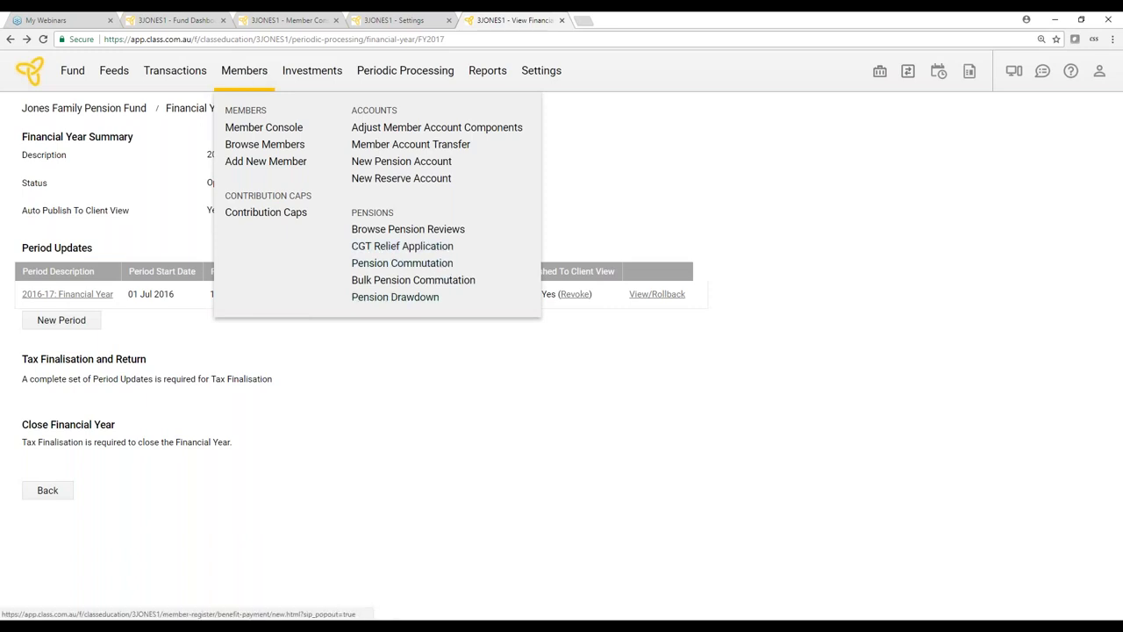
click(438, 286)
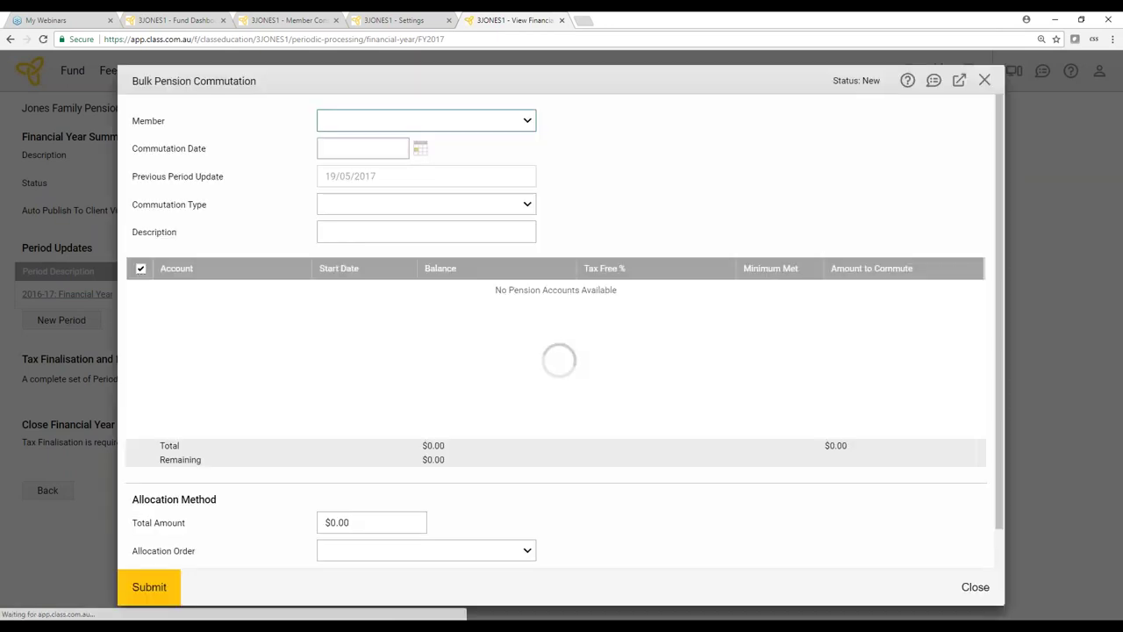
click(500, 120)
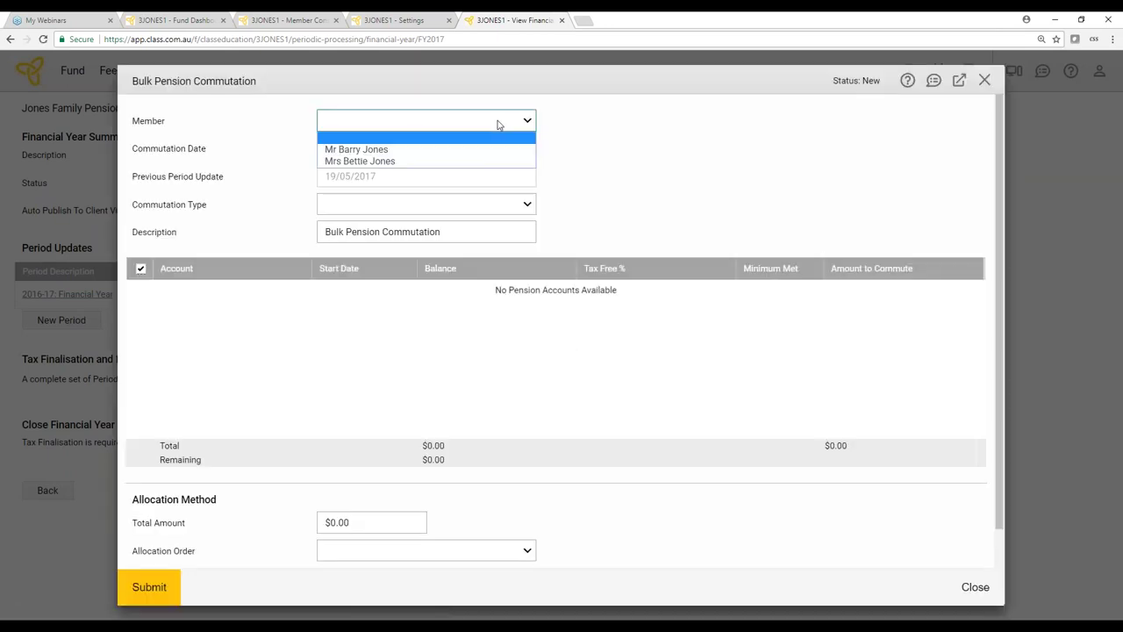
click(473, 161)
click(327, 148)
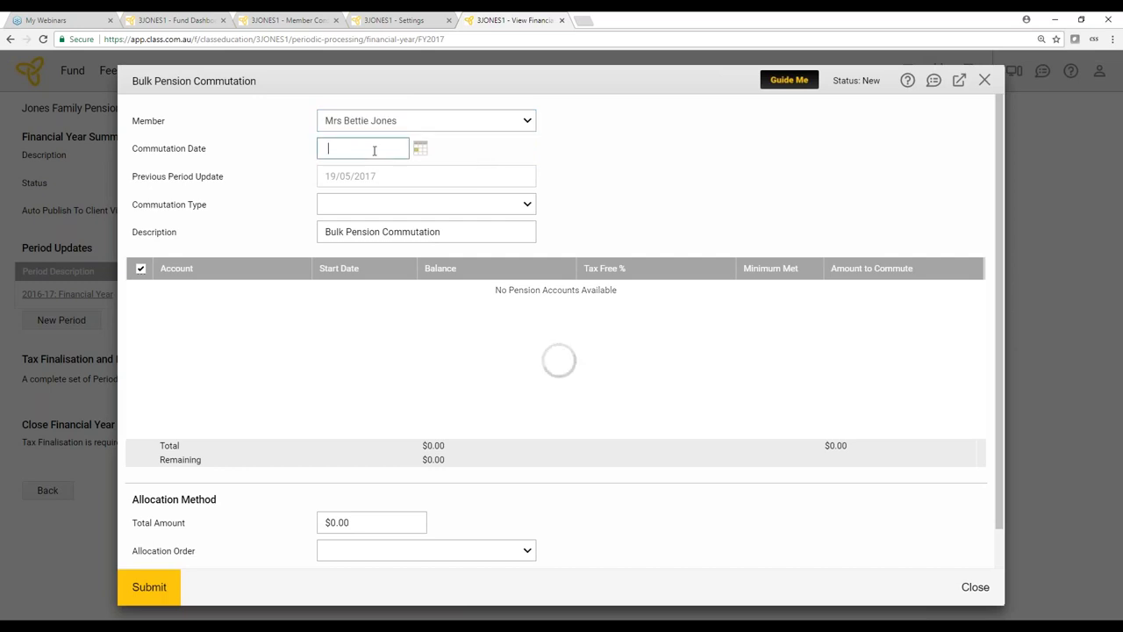
text(26/09/201720/05)
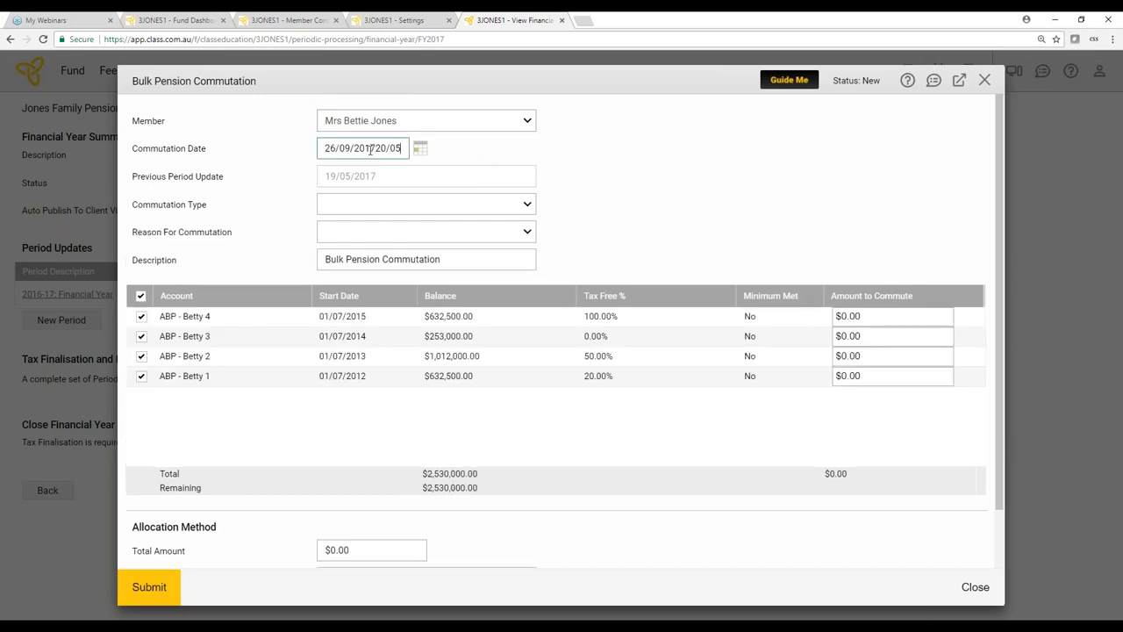
drag(404, 148, 260, 154)
text(20/05/2017)
key(Tab)
click(394, 205)
click(390, 244)
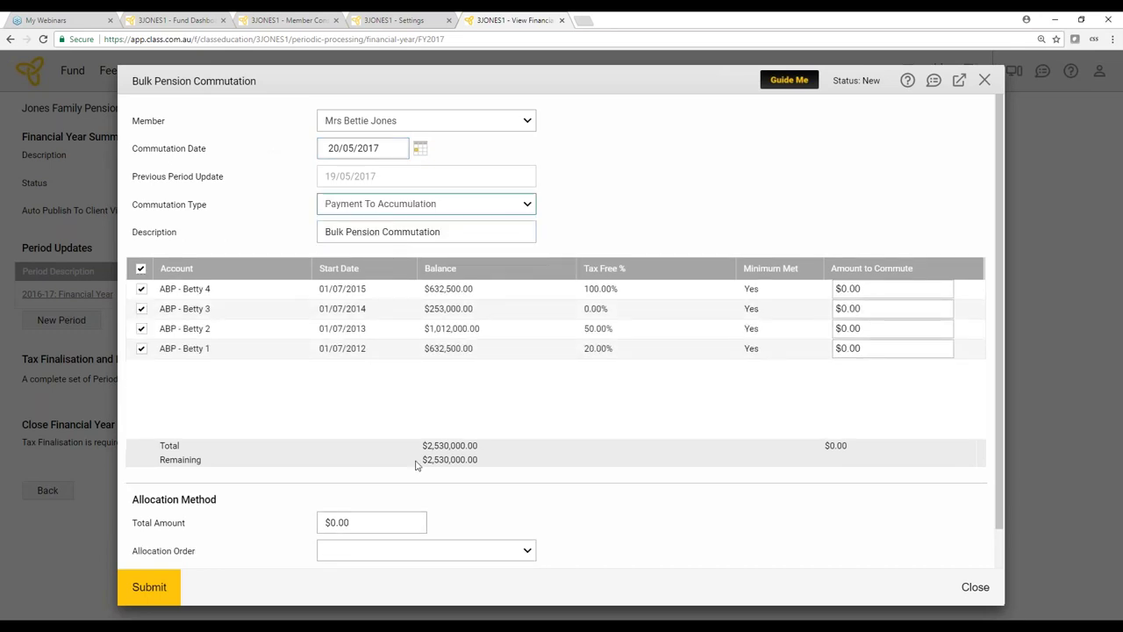
Set the total commutation amount to $940,000.00 and calculate its allocation in Low to High Tax Free % order
double_click(449, 446)
key(ctrl+c)
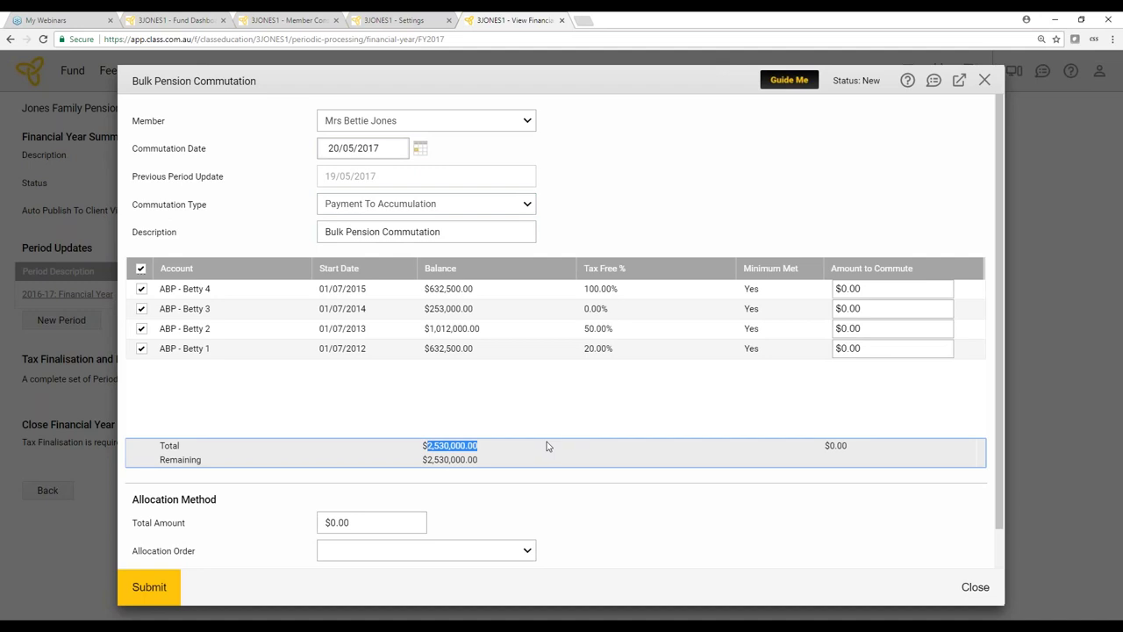
click(362, 523)
key(ctrl+v)
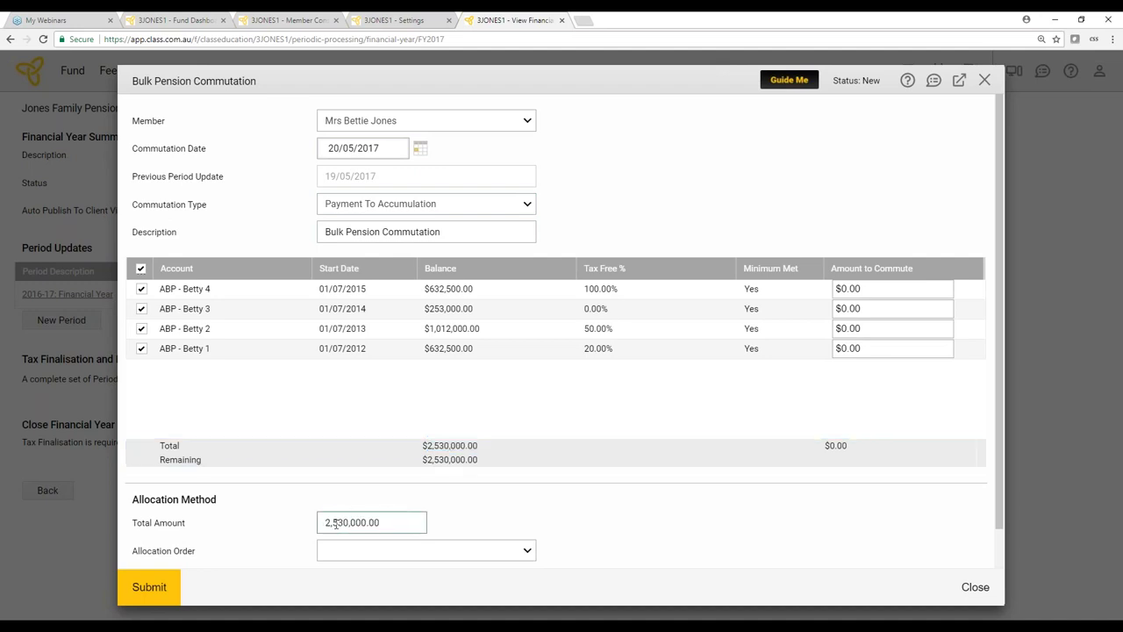
drag(344, 522, 324, 522)
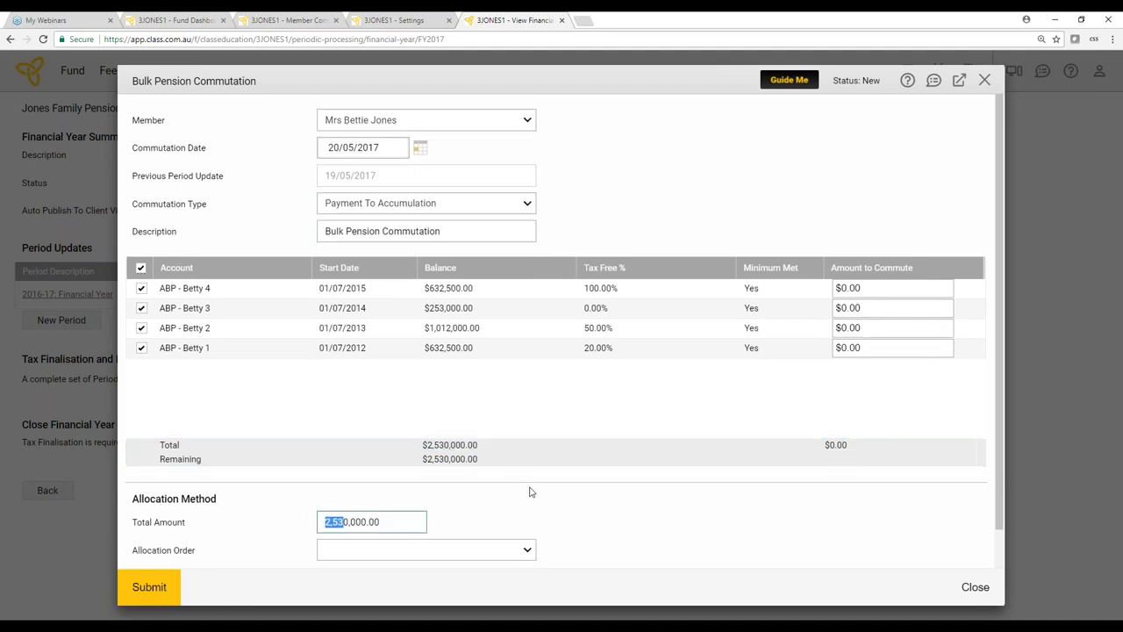
scroll(529, 492, down, 1)
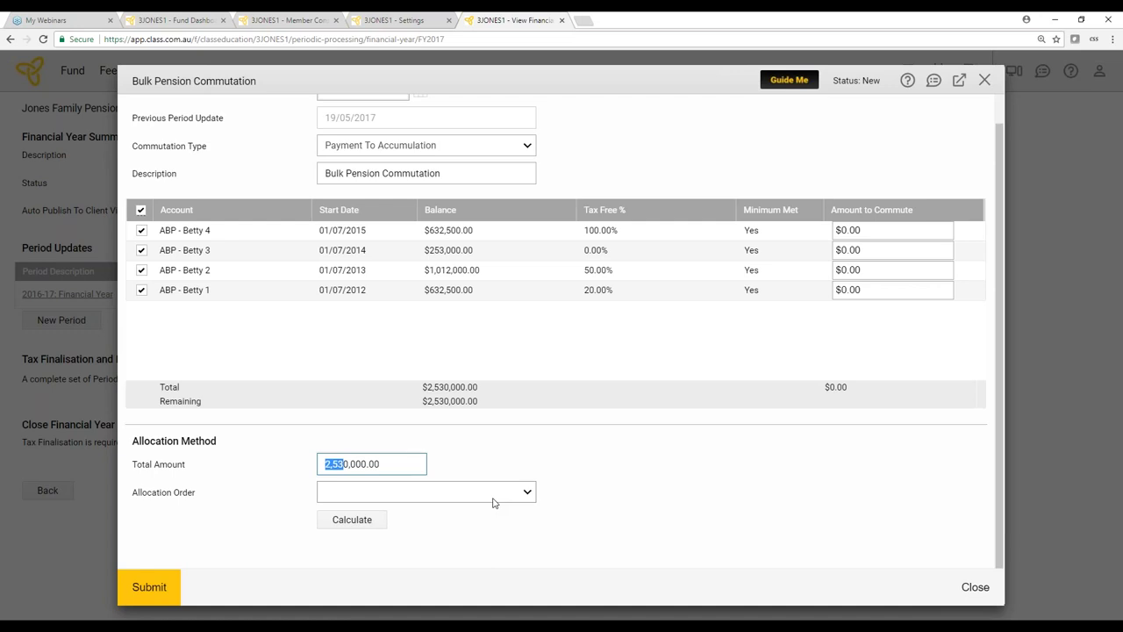
text(94)
key(Tab)
click(406, 493)
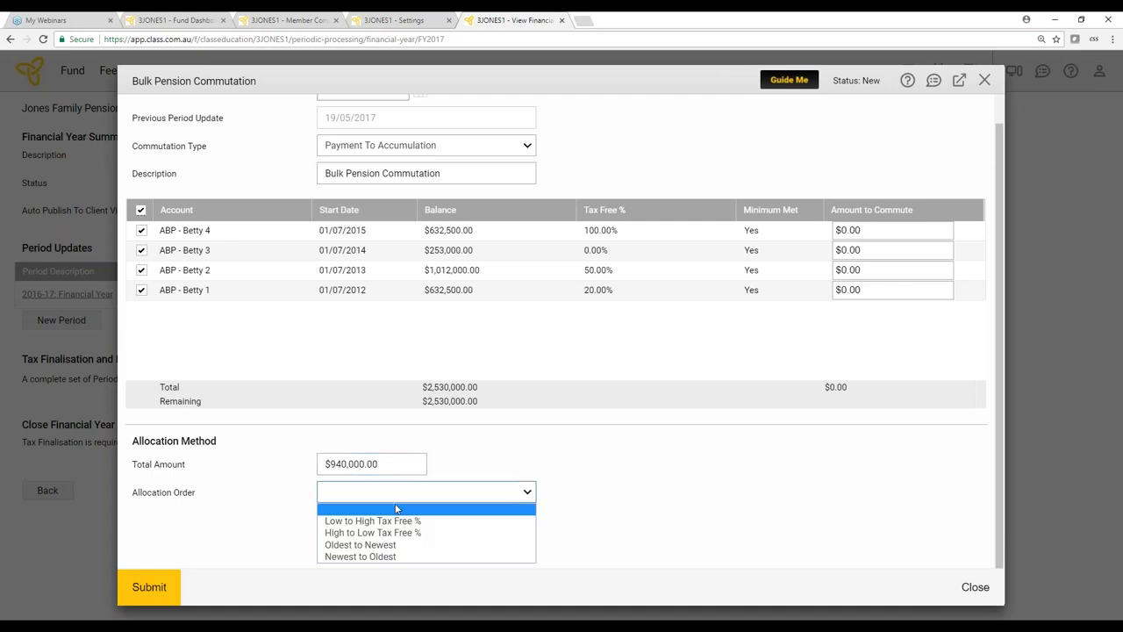
click(387, 521)
click(370, 524)
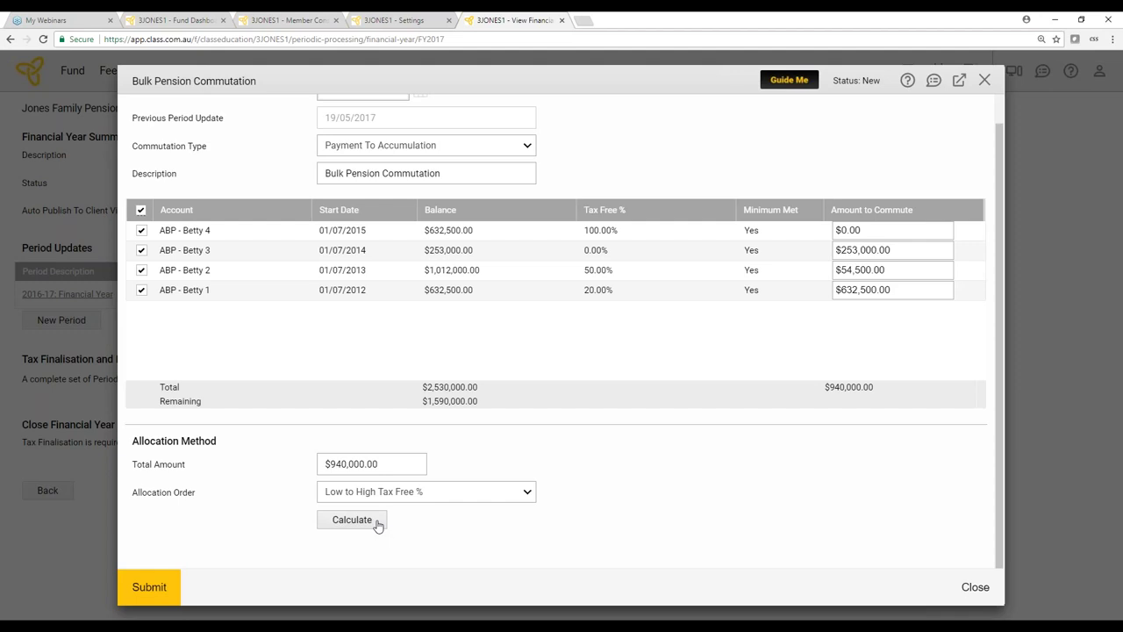
Try recalculating the commutation allocation with a total of $930,000.00, and restore the total to $940,000.00
click(334, 464)
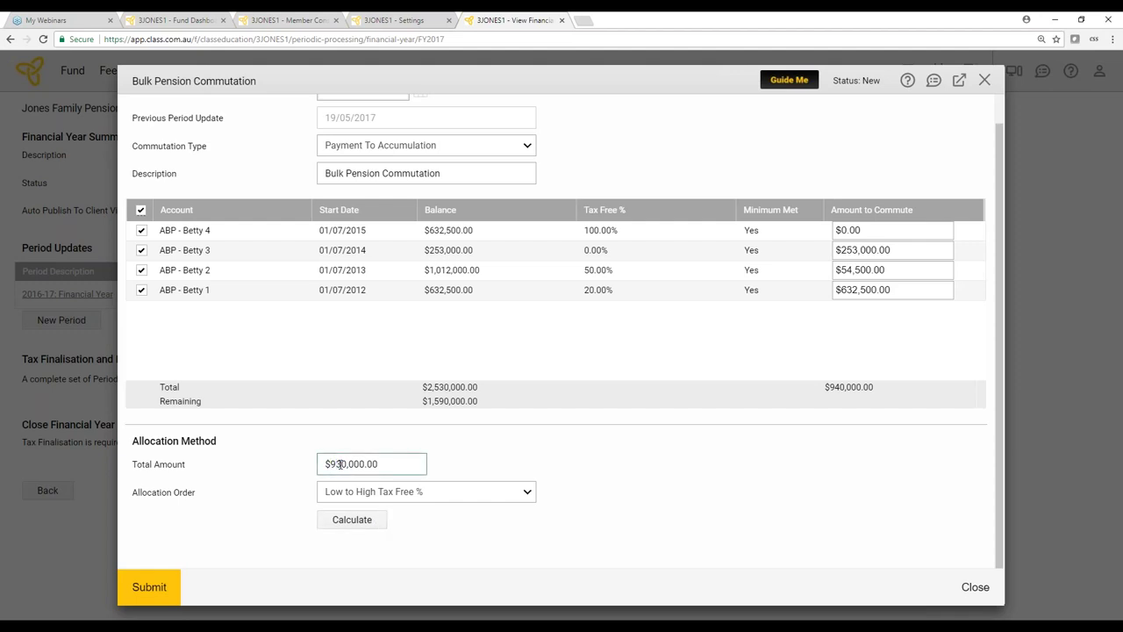
key(Tab)
click(355, 521)
drag(341, 464, 330, 464)
text(94)
click(354, 520)
Sort the pension accounts by ascending Tax Free % and submit the bulk commutation
click(702, 211)
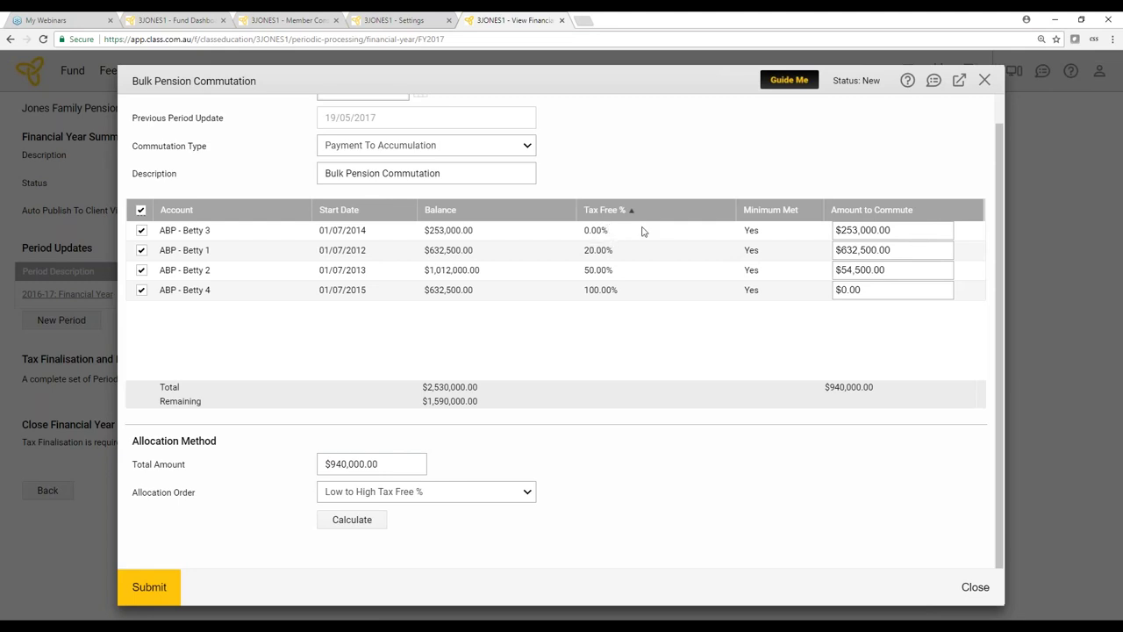
click(149, 587)
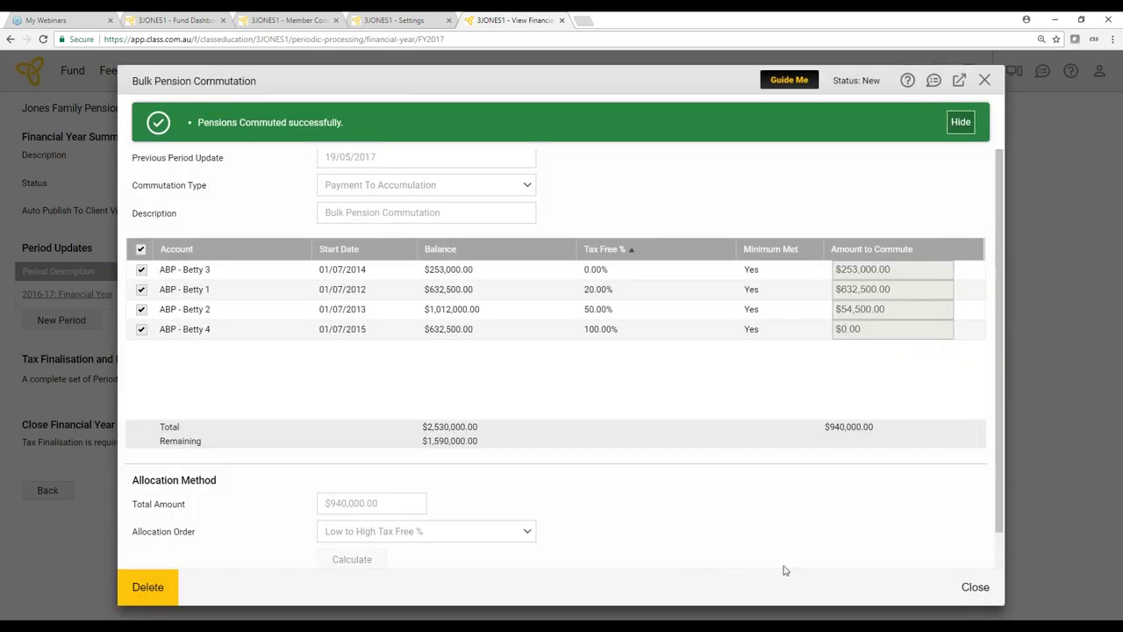
click(981, 597)
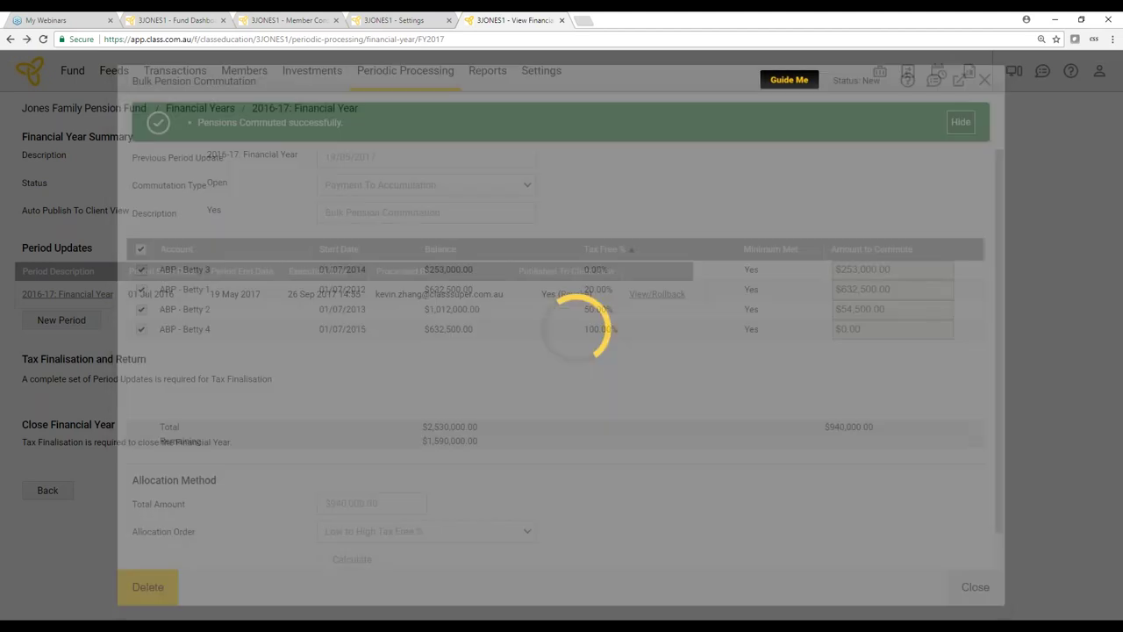
Submit a CGT relief application dated 20/05/2017 for the Demo Property holding (PP01)
click(246, 76)
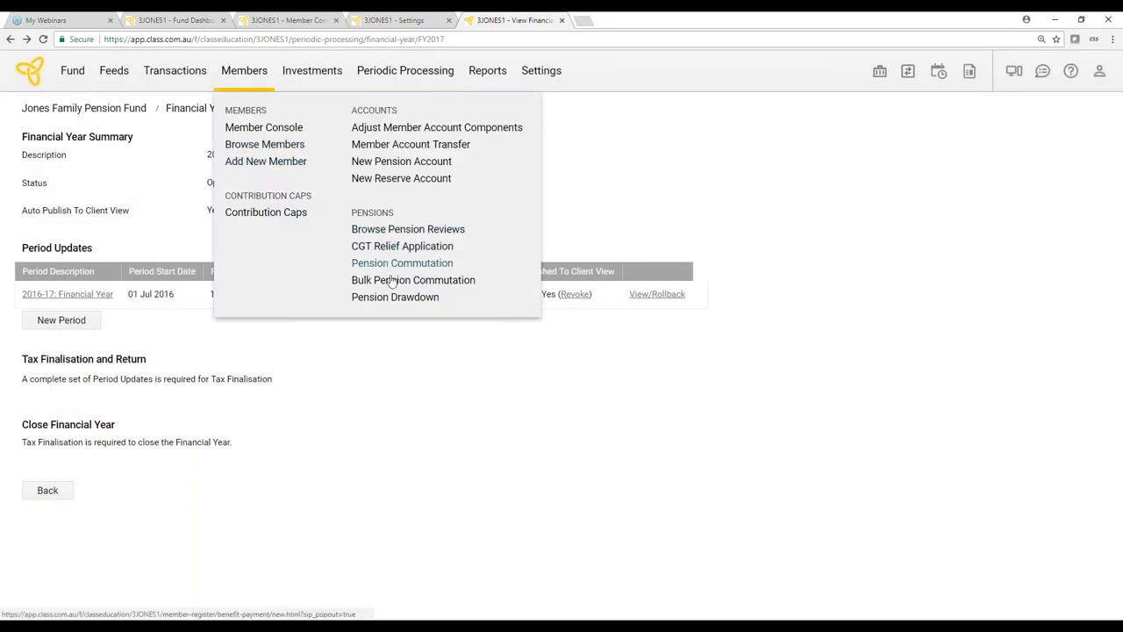
click(388, 247)
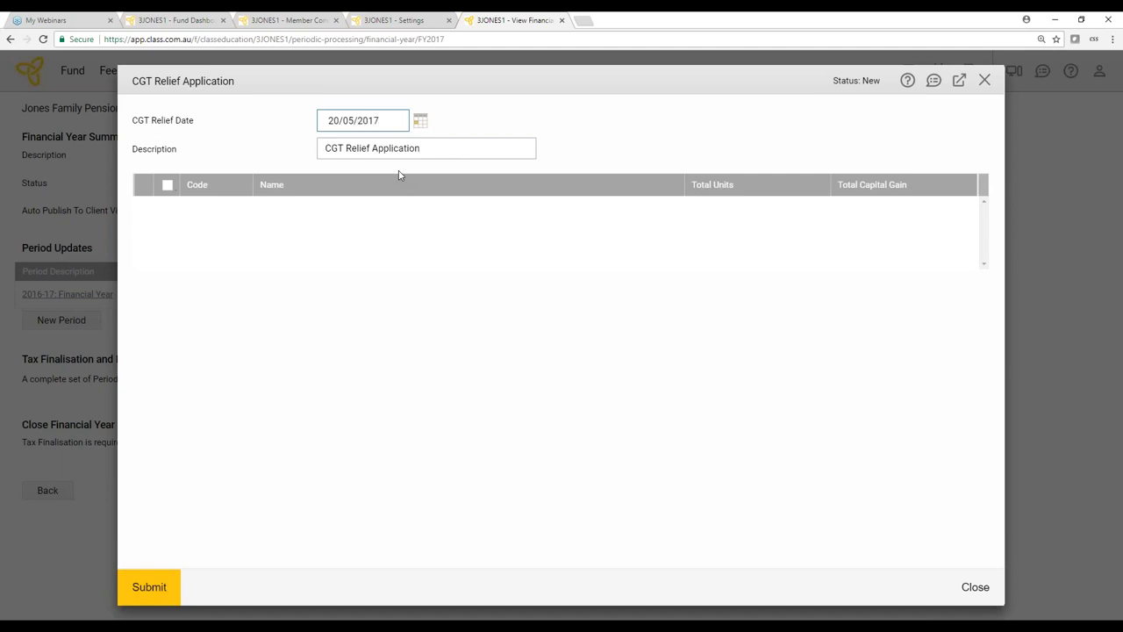
key(Tab)
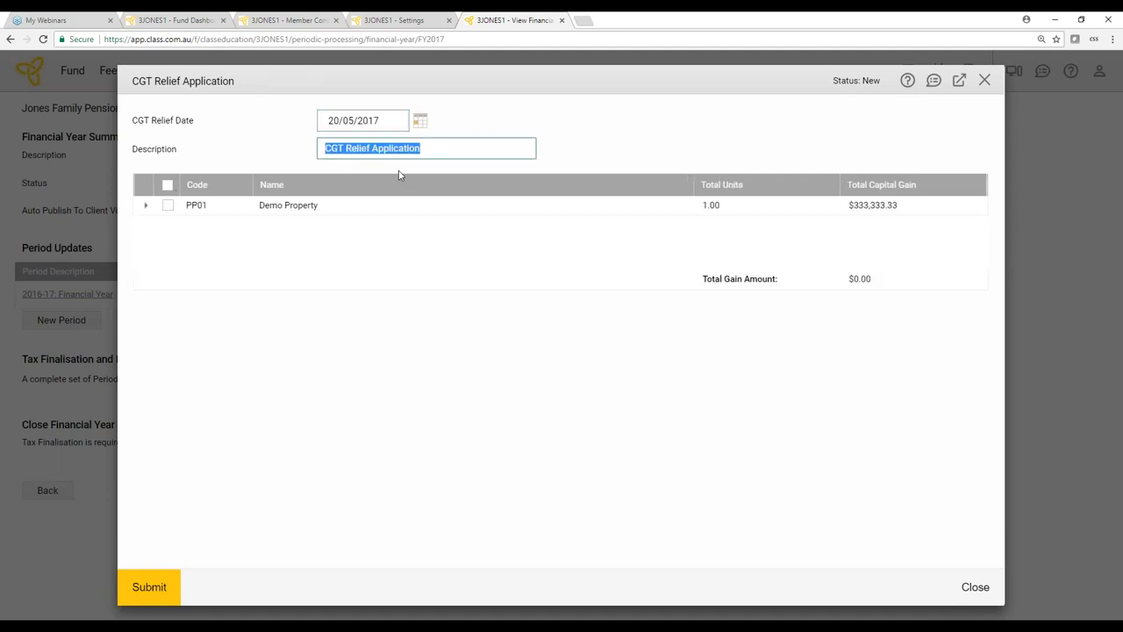
click(168, 185)
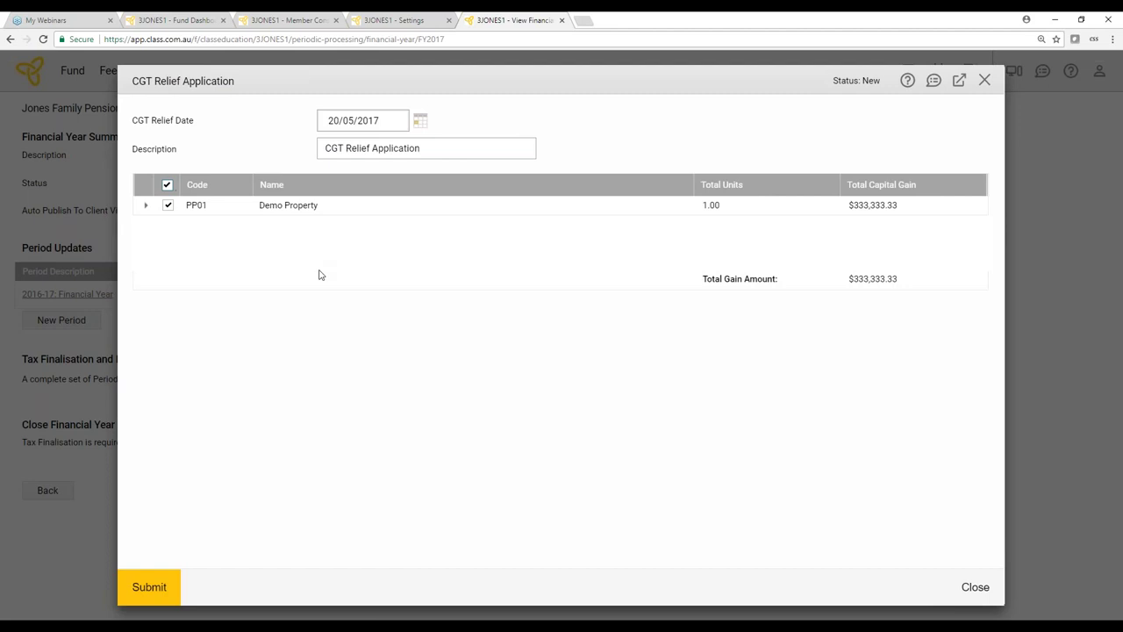
click(145, 590)
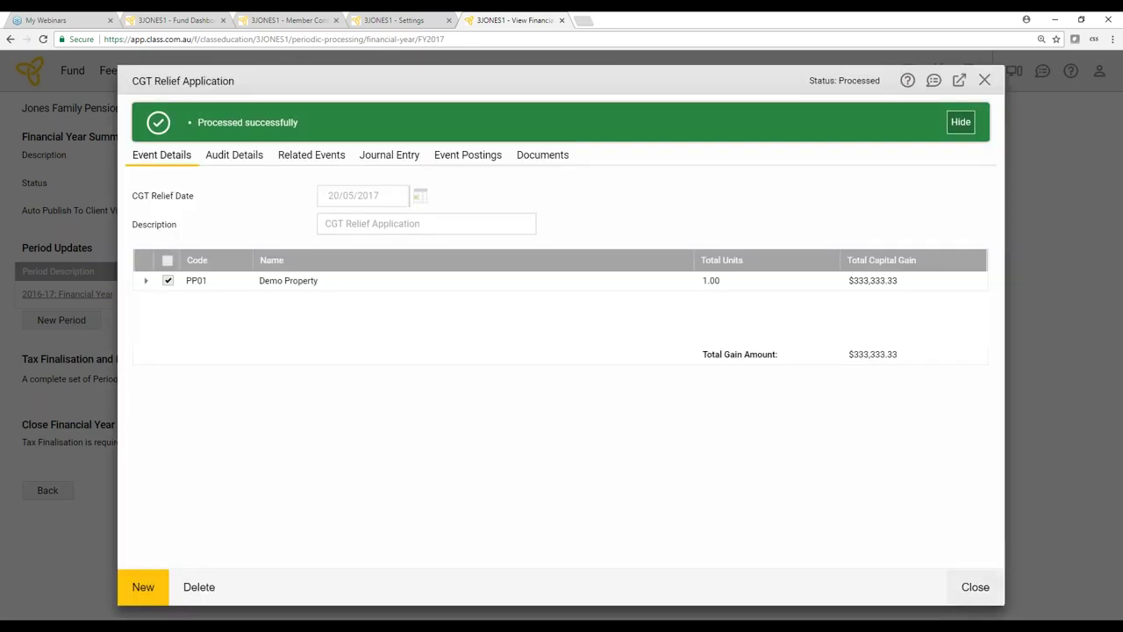
click(968, 593)
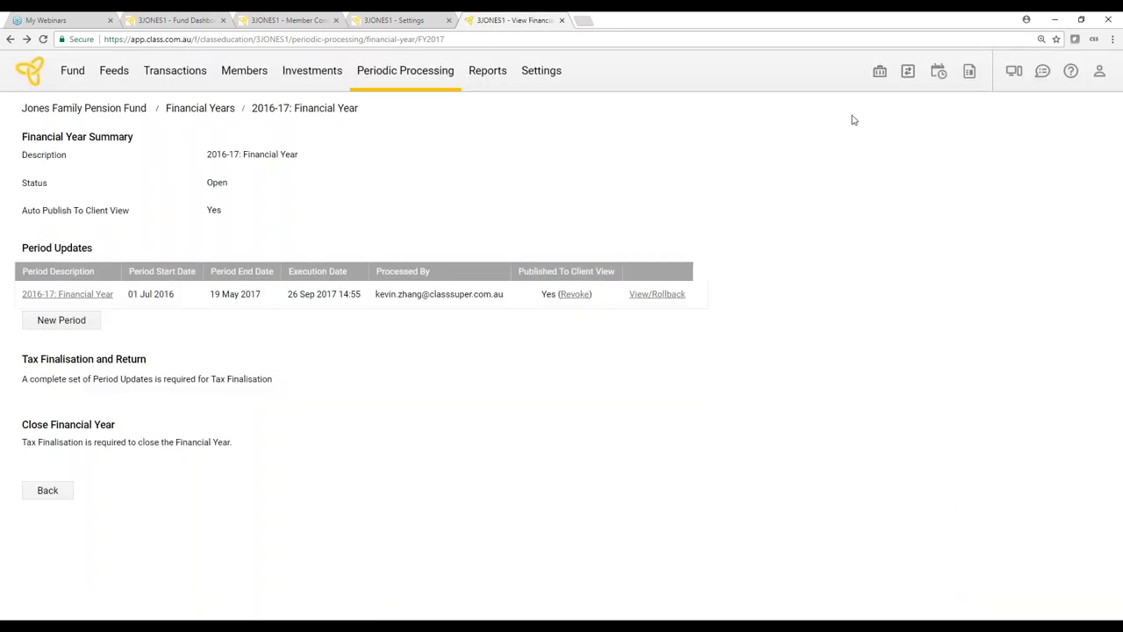
Set Assets Segregated for Pensions to No in the fund policy starting 1/07/2016 and save the policy
mouse_move(541, 74)
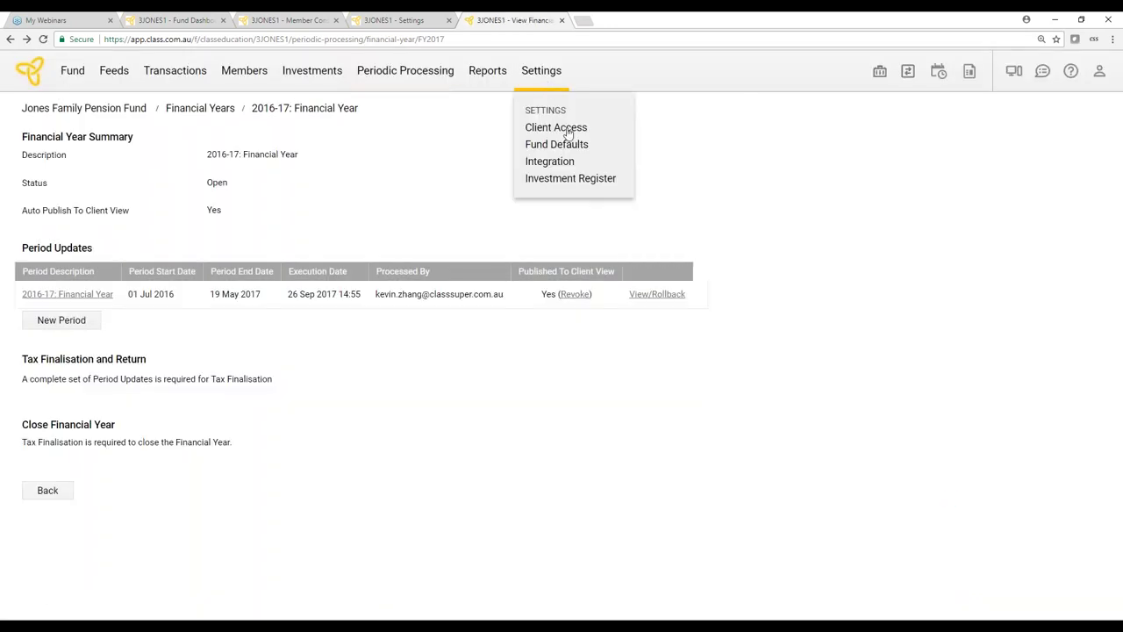
click(577, 151)
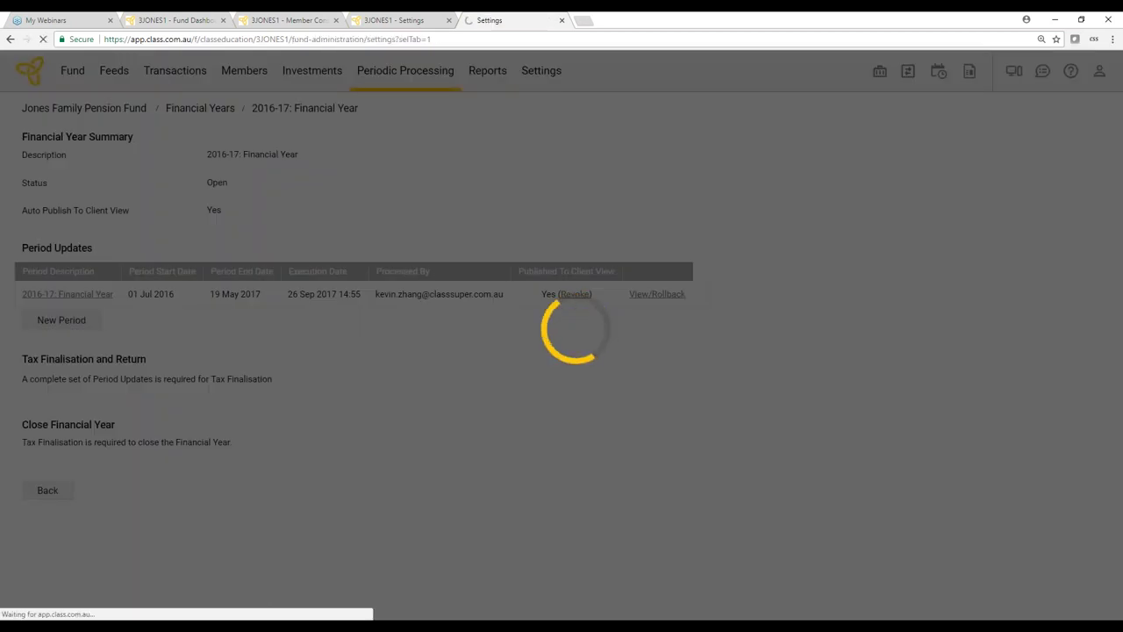
scroll(462, 461, down, 1)
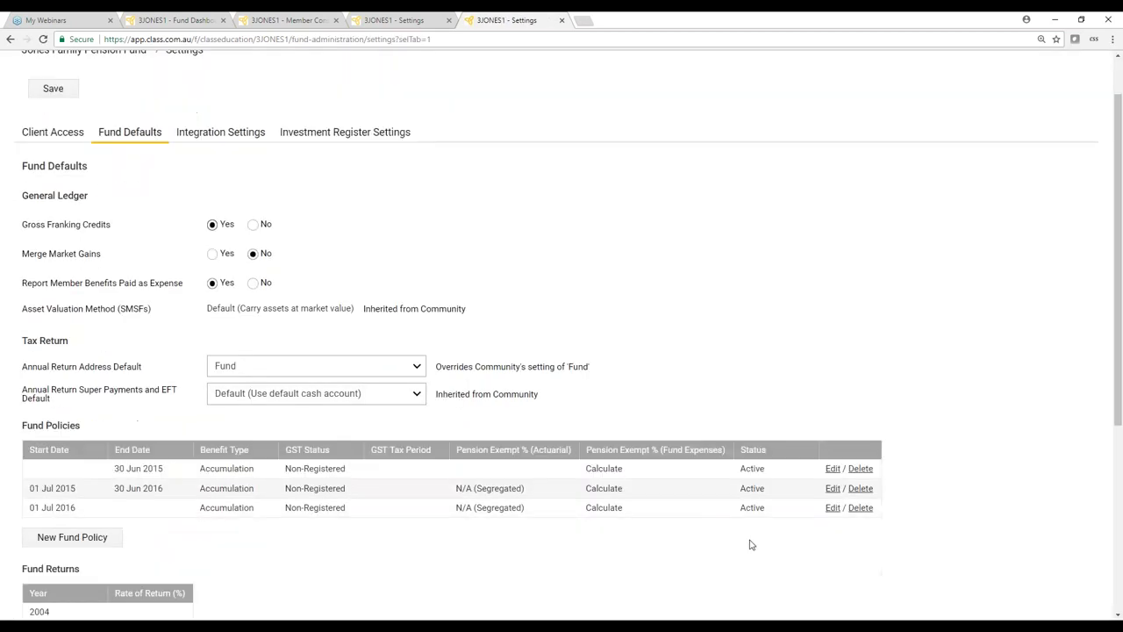
click(833, 507)
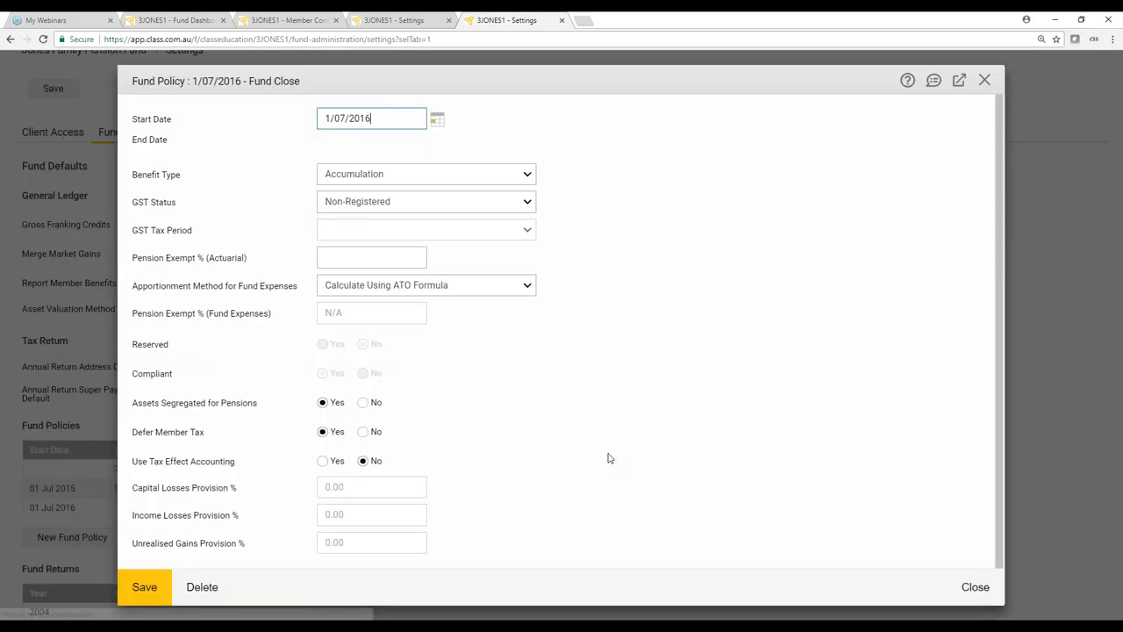
scroll(355, 397, down, 1)
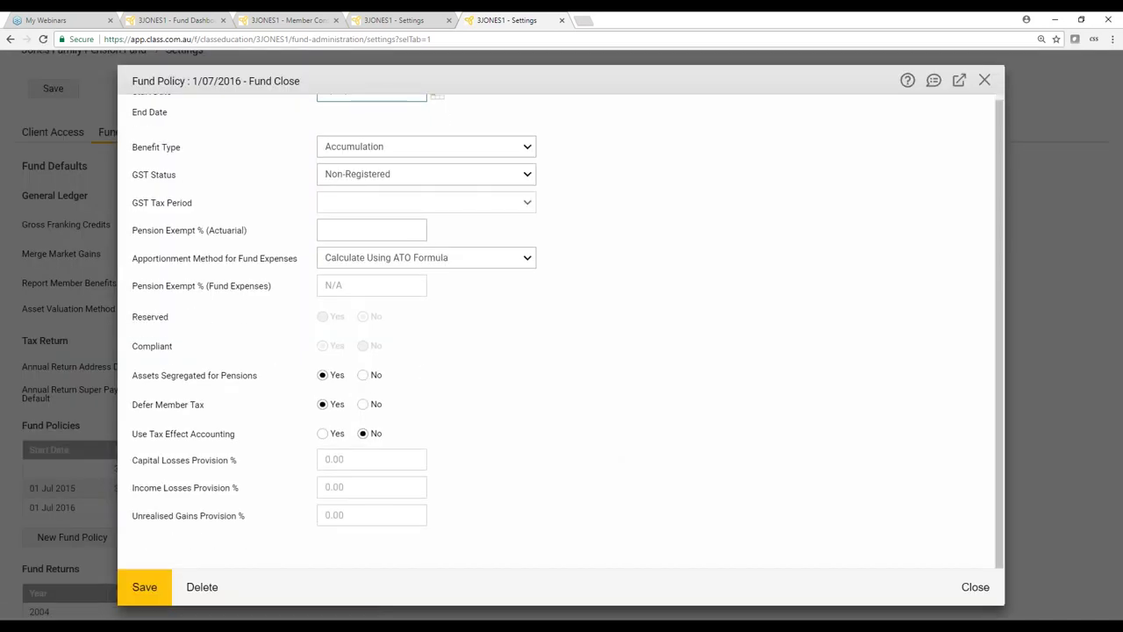
click(365, 374)
click(154, 590)
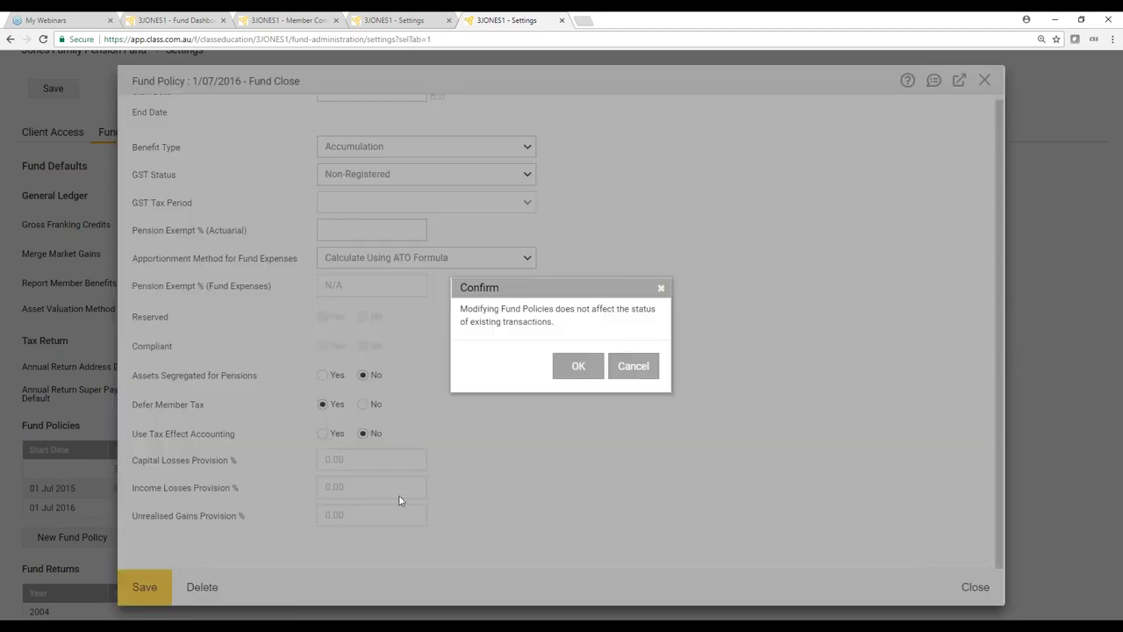
click(577, 370)
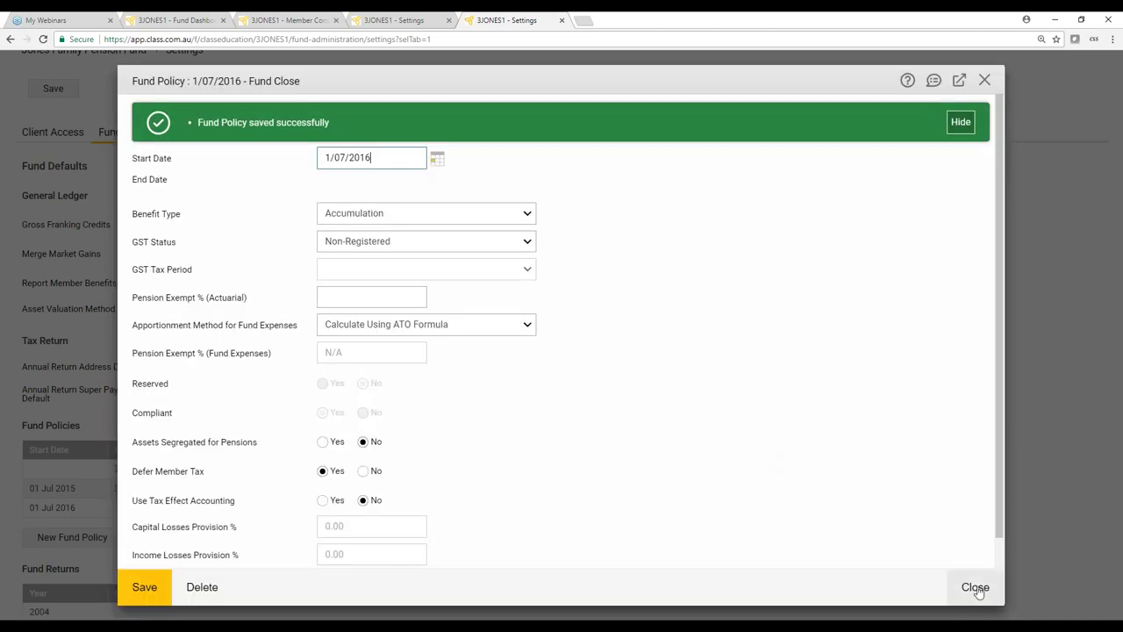
click(974, 586)
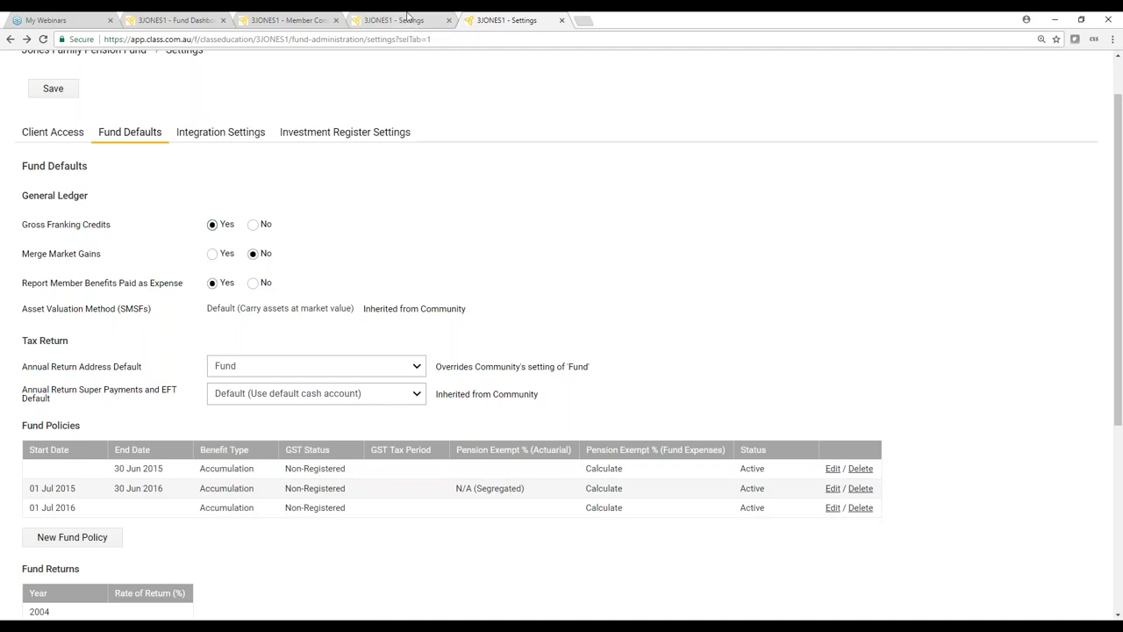
Process a new 2016-17 period update for the Jones Family Pension Fund with the end date 30/06/2017
click(408, 20)
mouse_move(409, 75)
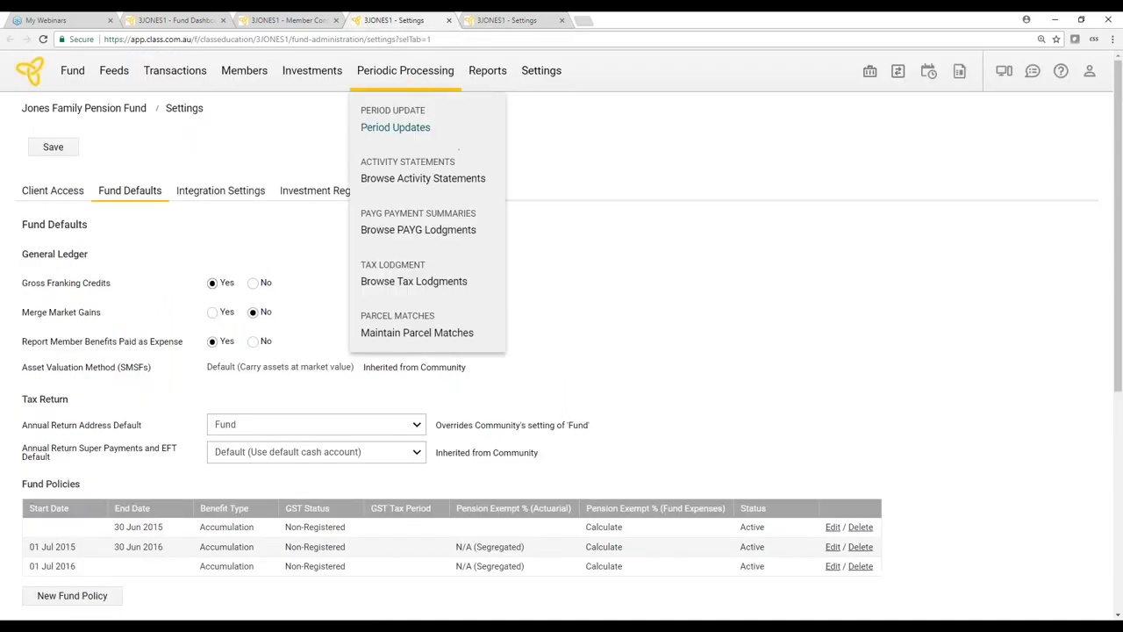
click(378, 126)
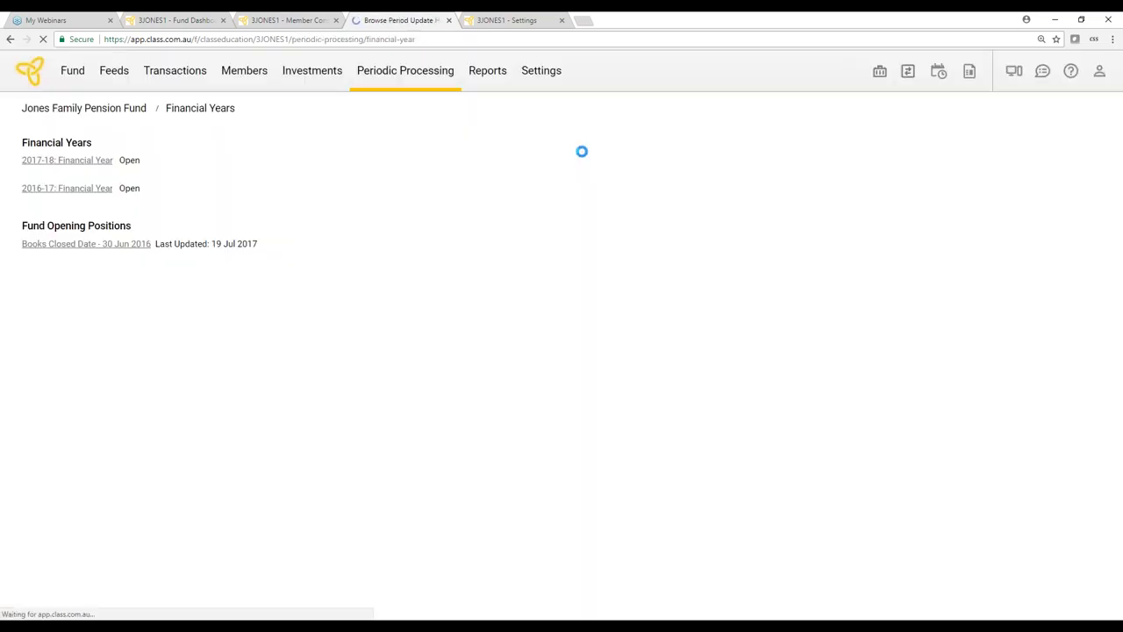
click(99, 190)
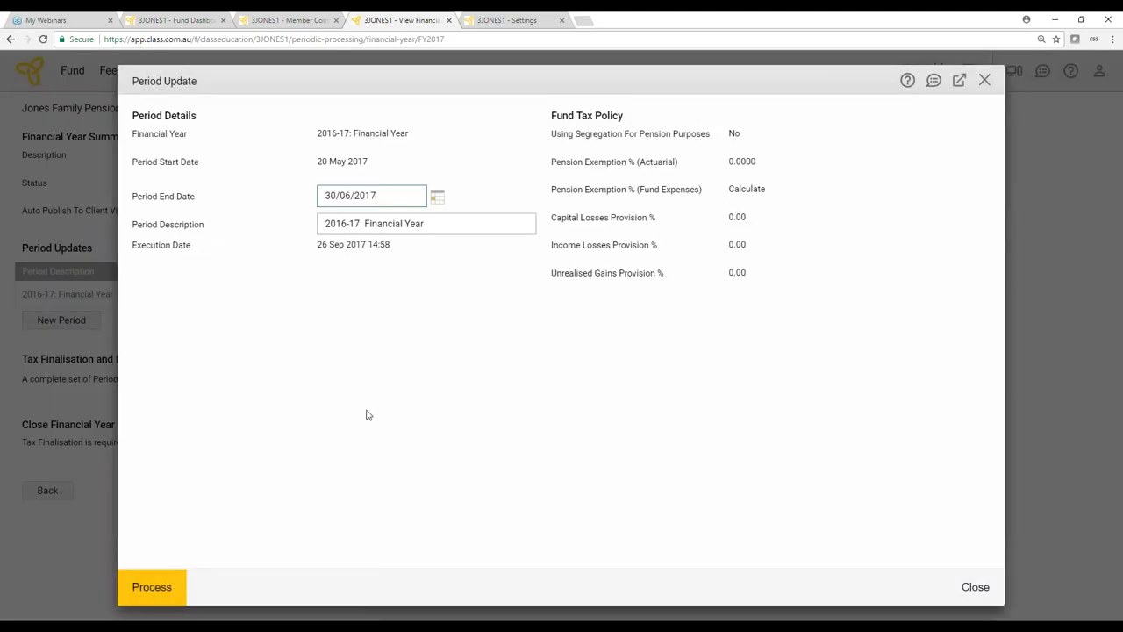
click(180, 581)
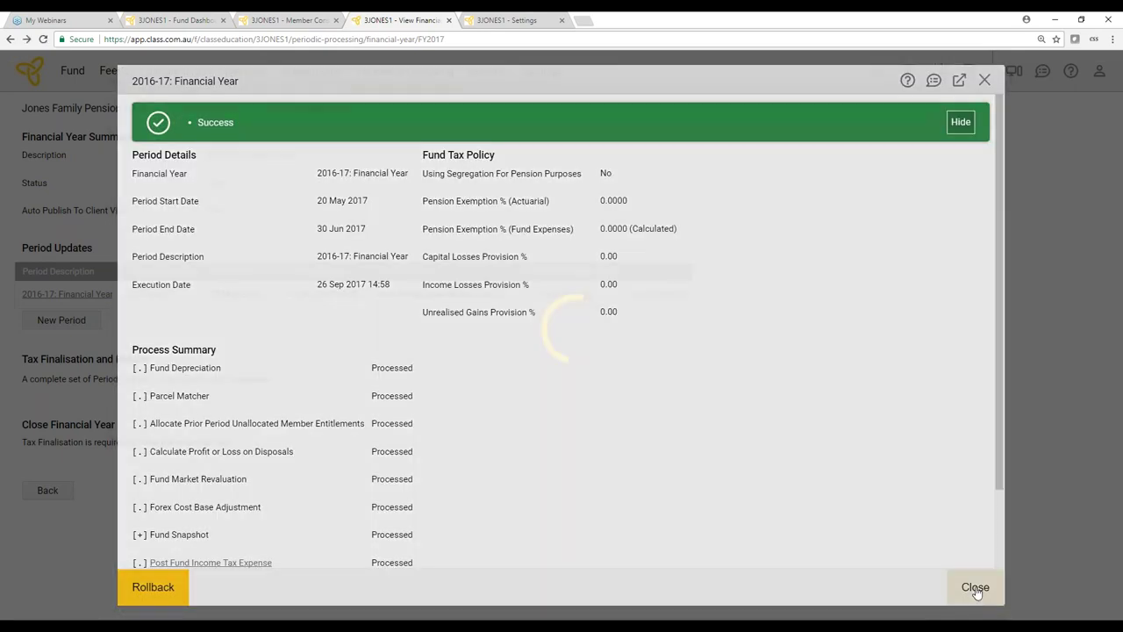
click(975, 587)
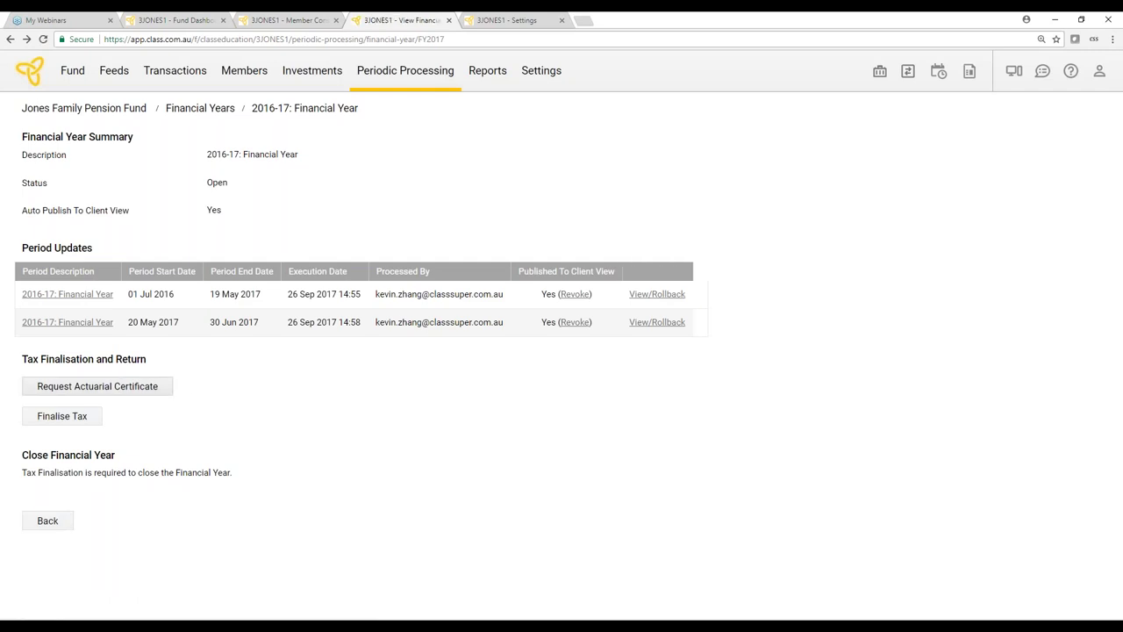
Request the 2016-17 actuarial certificate from Act2 and refresh the fund policy settings
click(151, 388)
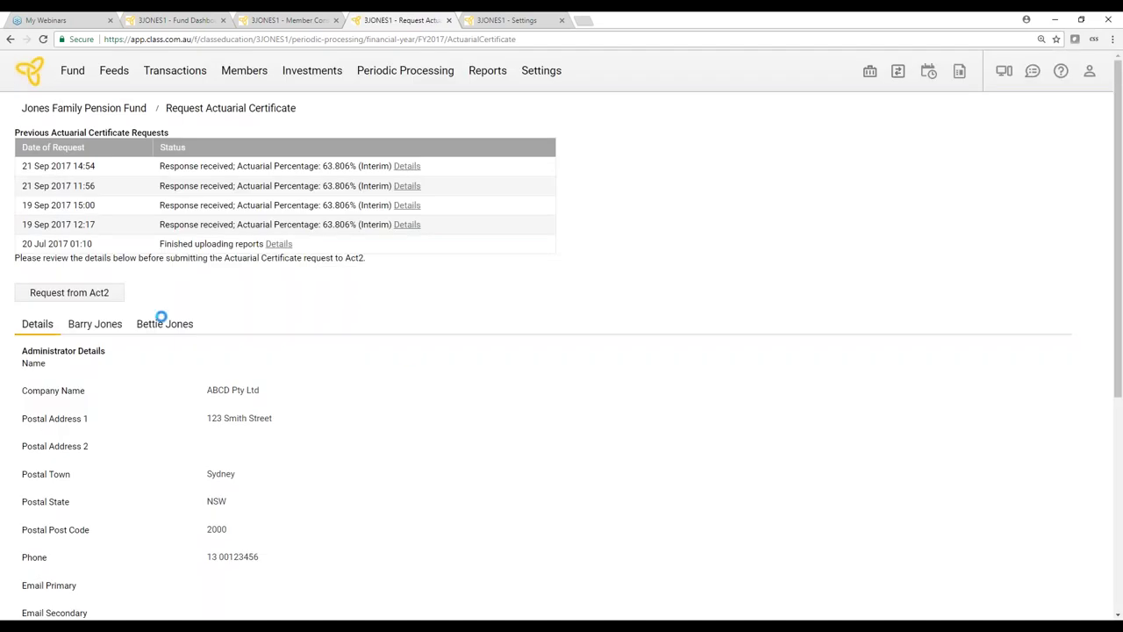
click(112, 293)
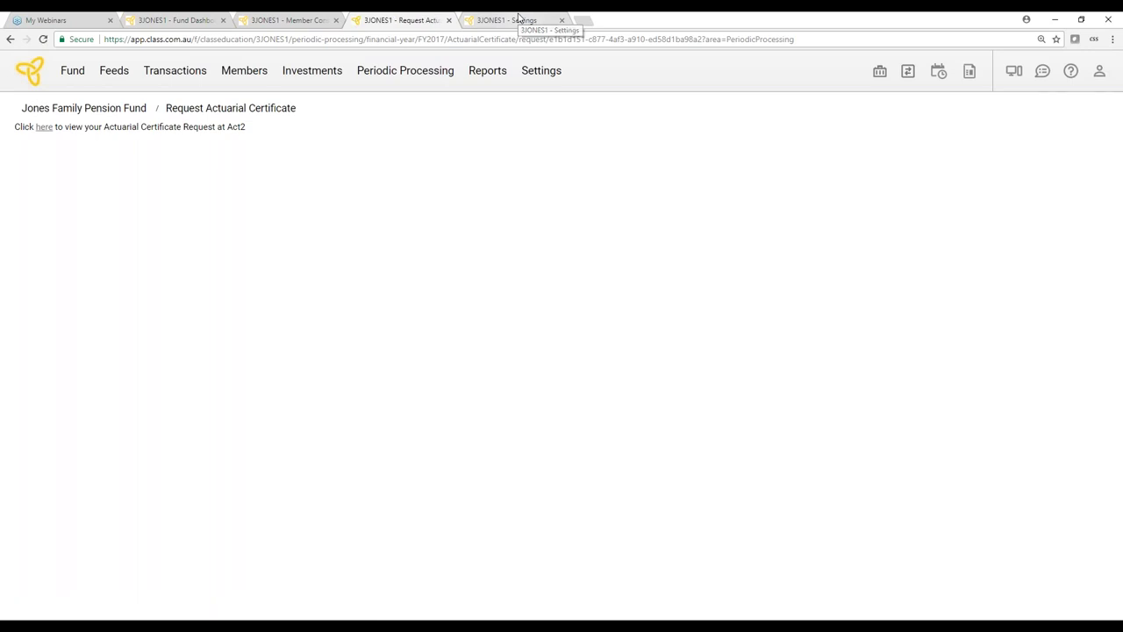
click(519, 17)
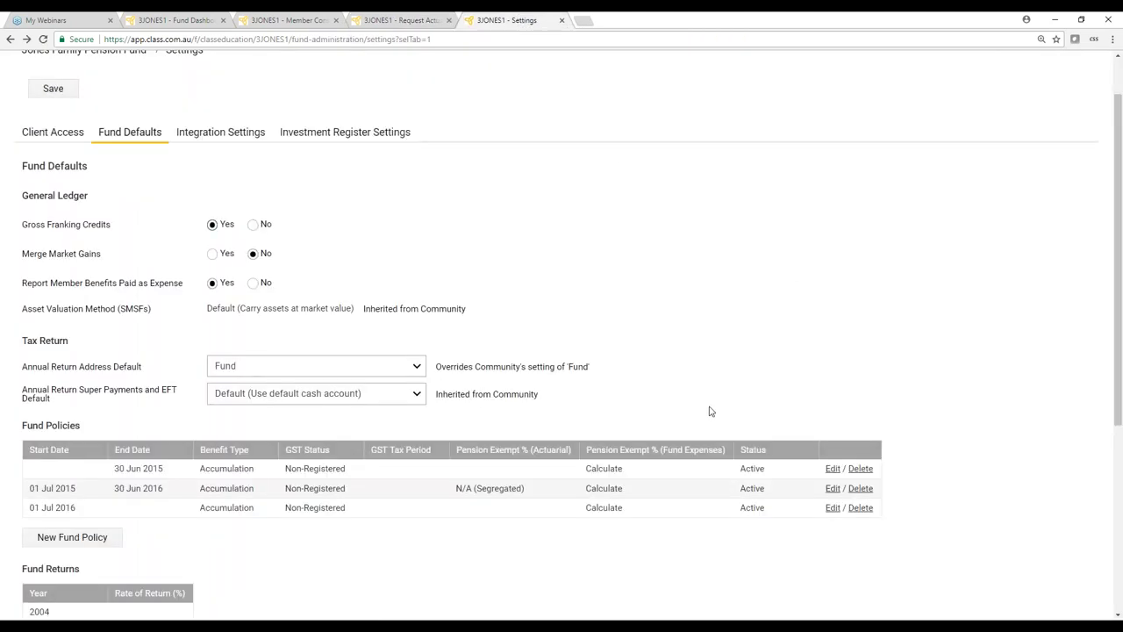
click(43, 40)
click(386, 19)
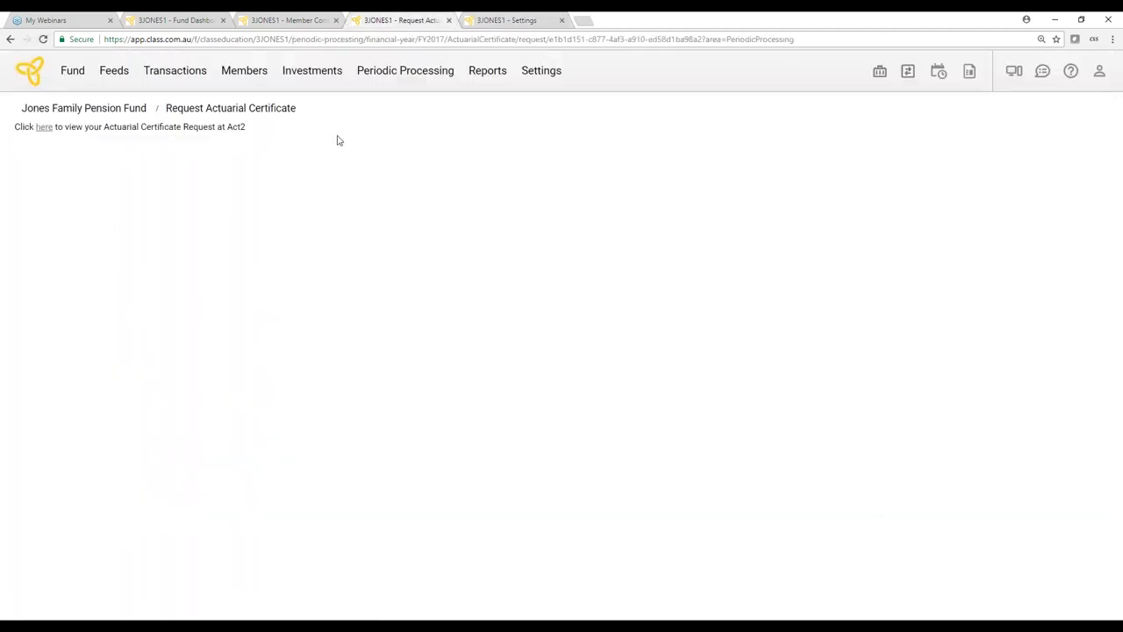
Roll back and reprocess the 20 May to 30 June 2017 period update, and finalise the 2016-17 tax
mouse_move(405, 70)
click(409, 128)
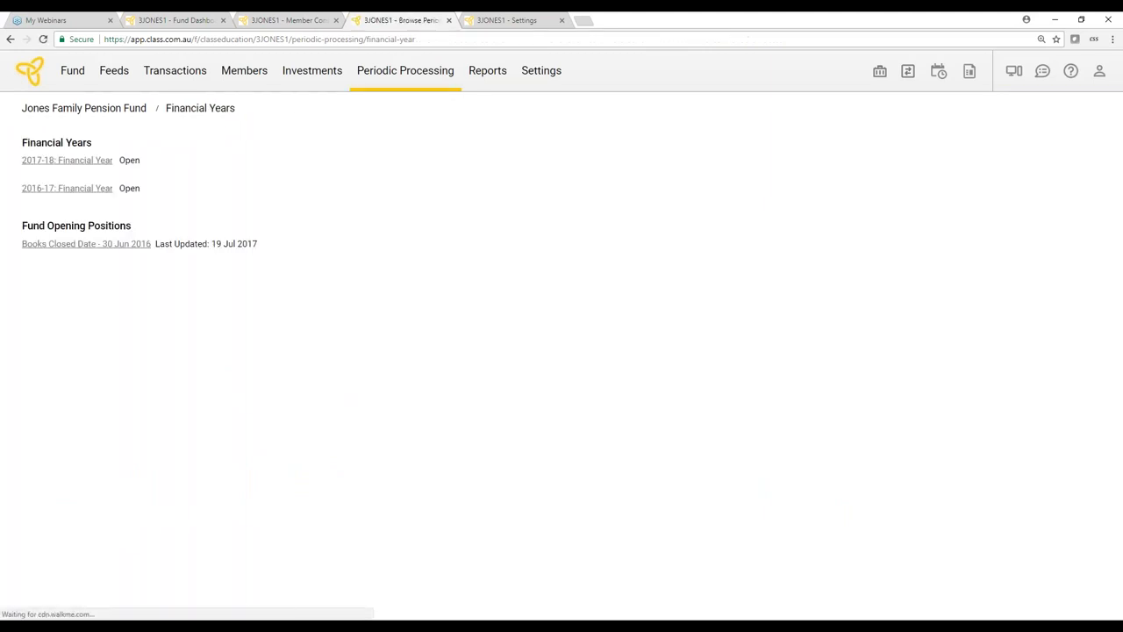
click(79, 188)
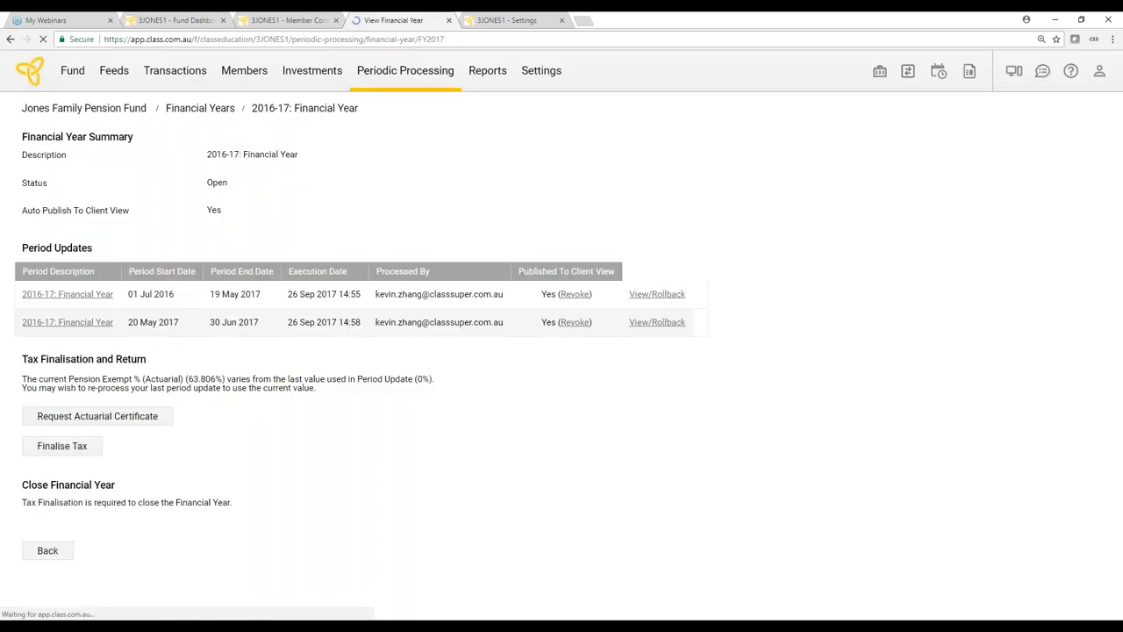
click(655, 324)
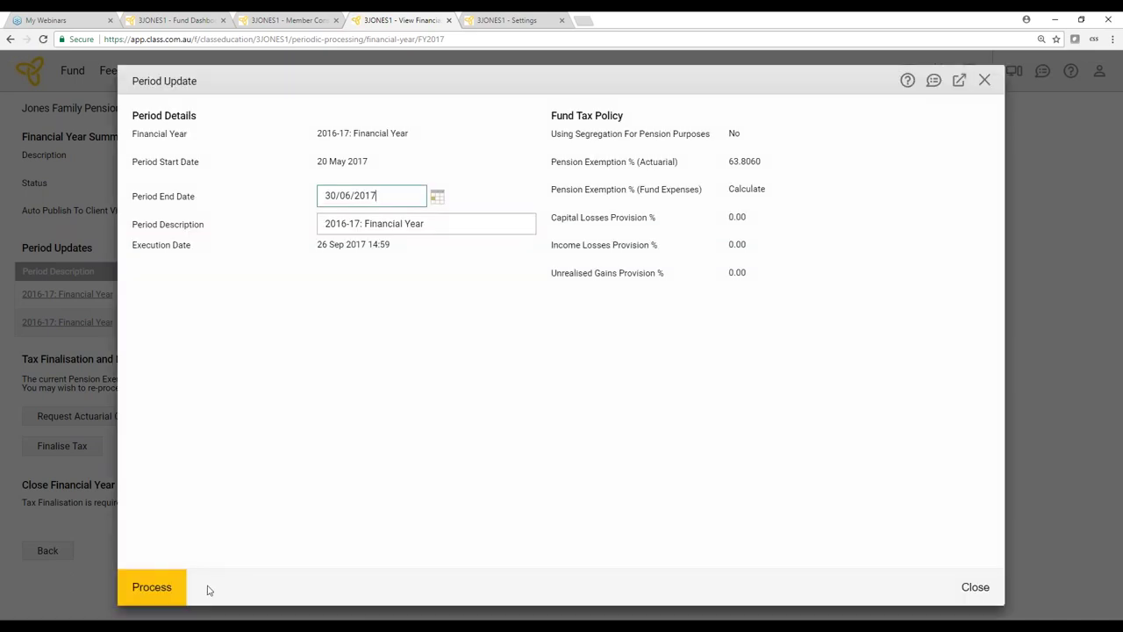
click(176, 590)
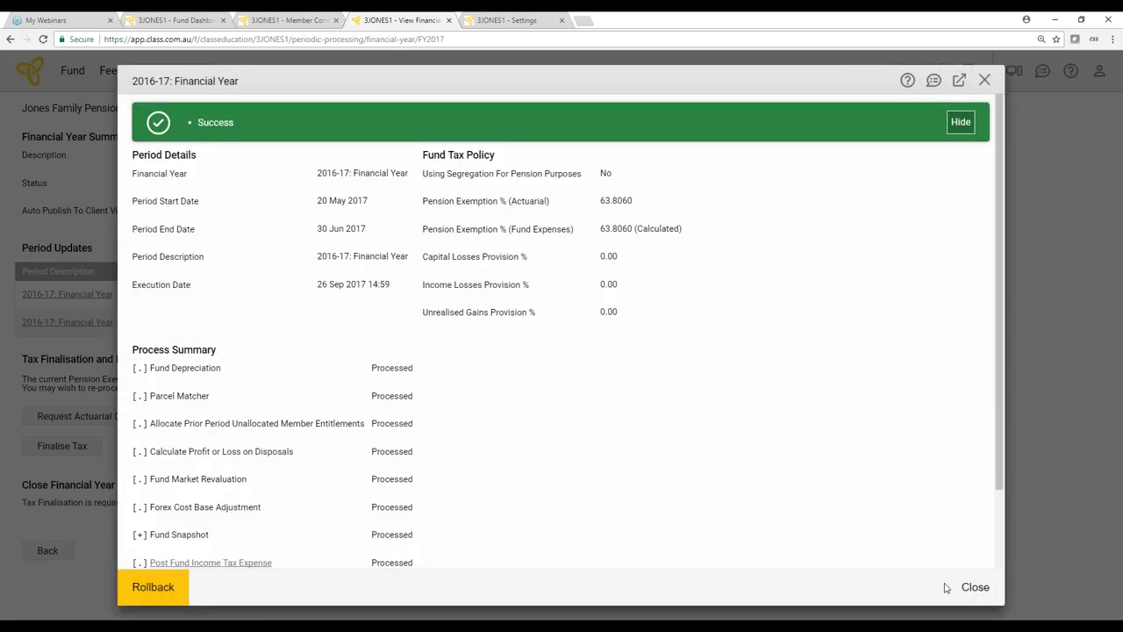
click(970, 587)
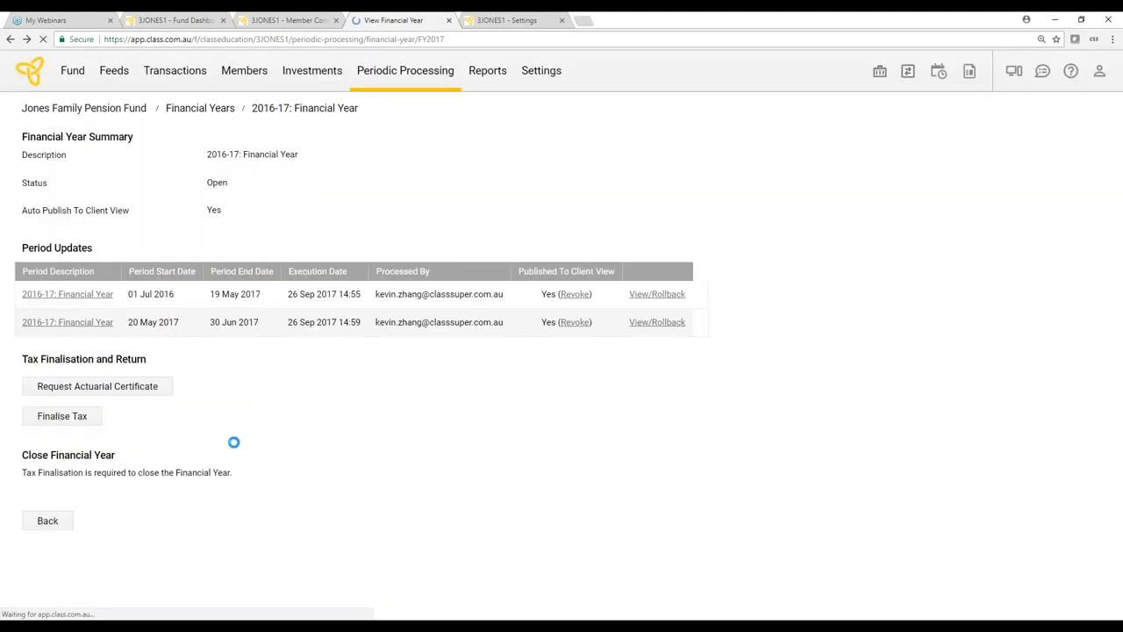
click(88, 423)
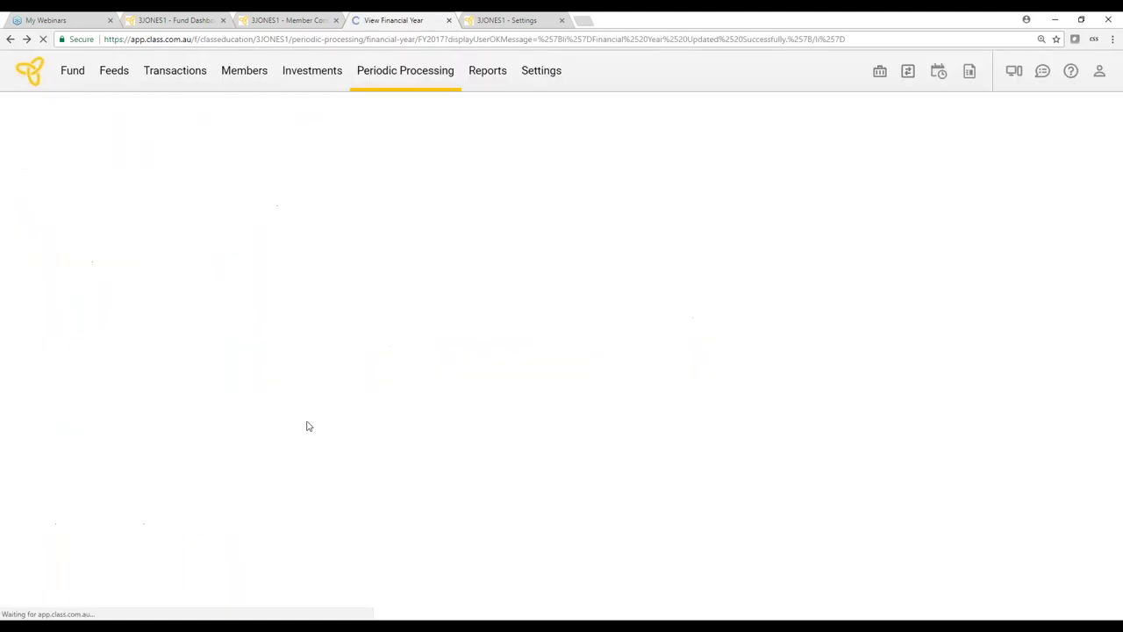
Open the Statement of Financial Position in a separate tab and review its investments, tax assets and member entitlements
click(485, 70)
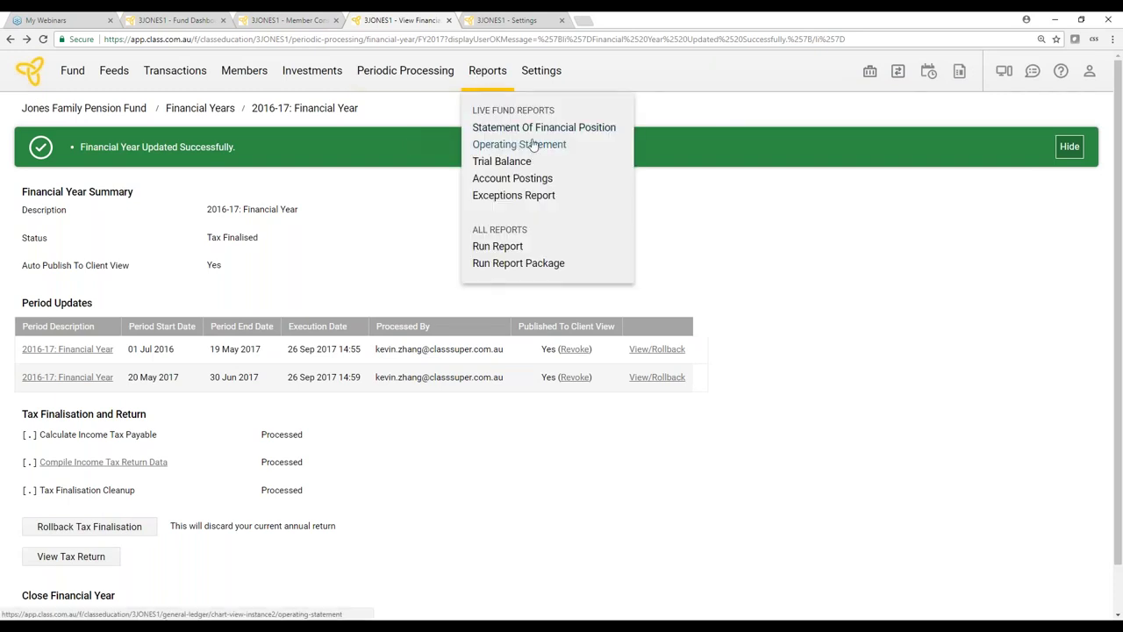
middle_click(536, 129)
click(524, 22)
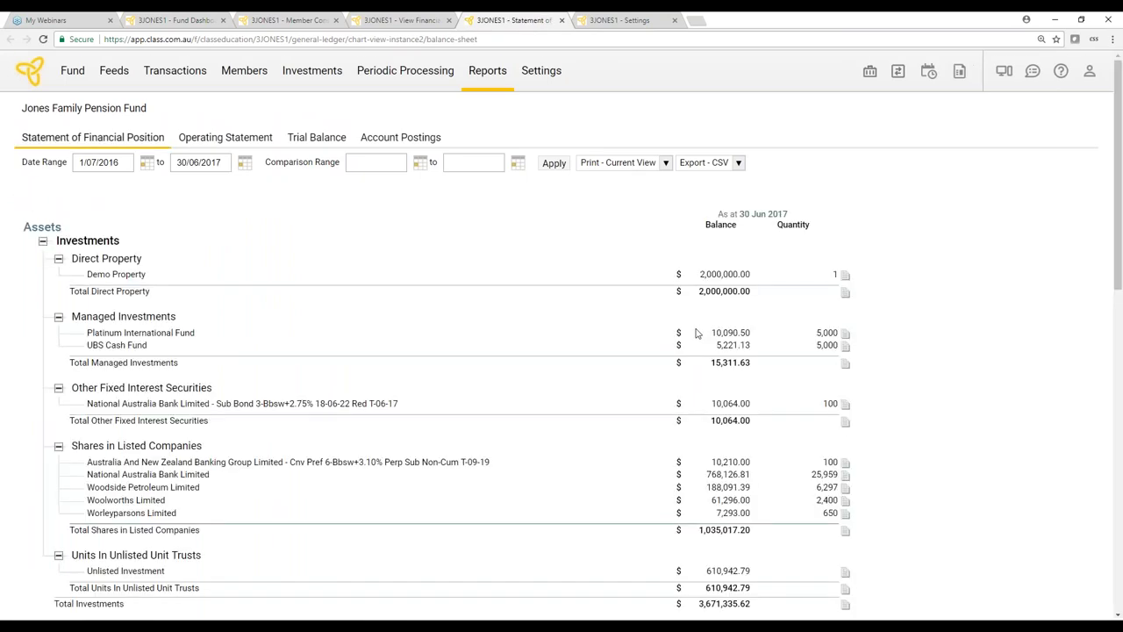
scroll(696, 332, down, 10)
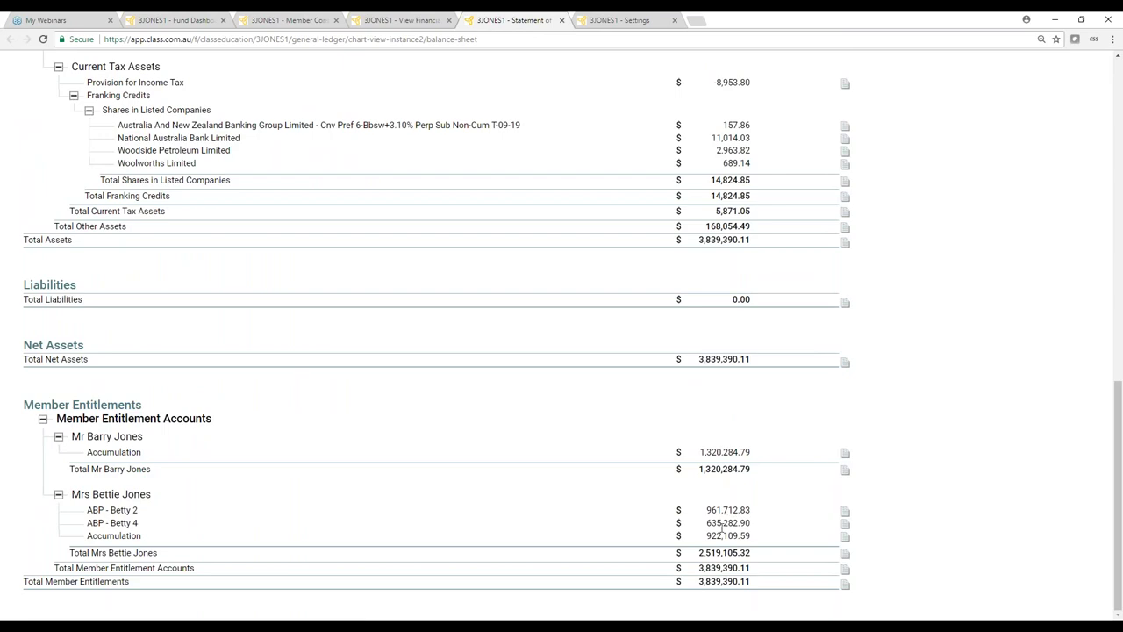
scroll(737, 527, up, 2)
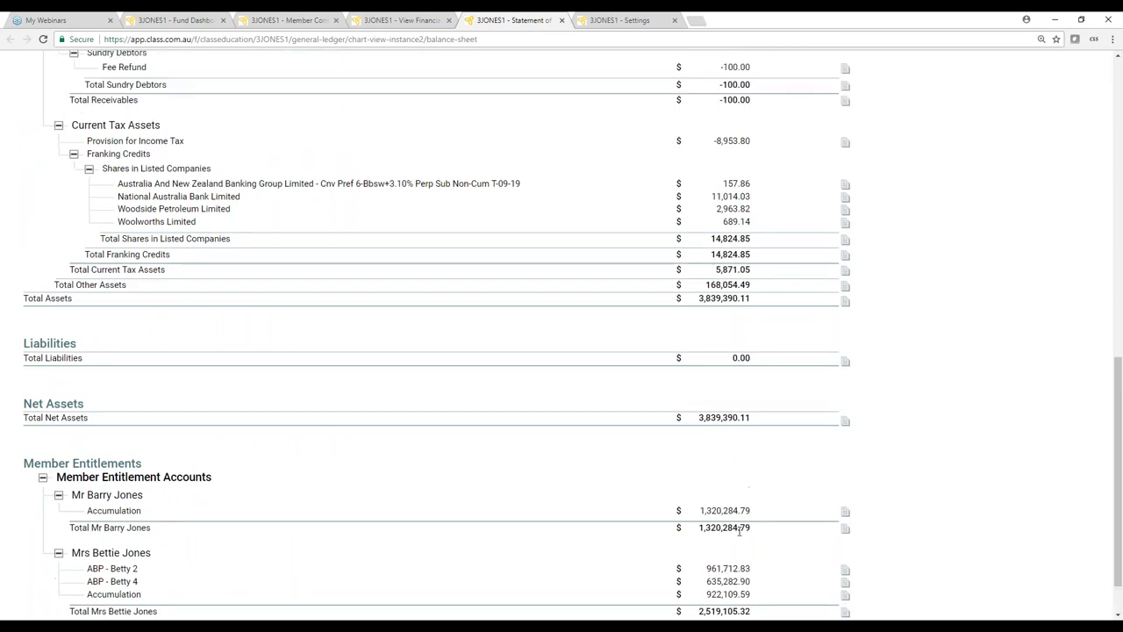
scroll(737, 518, up, 15)
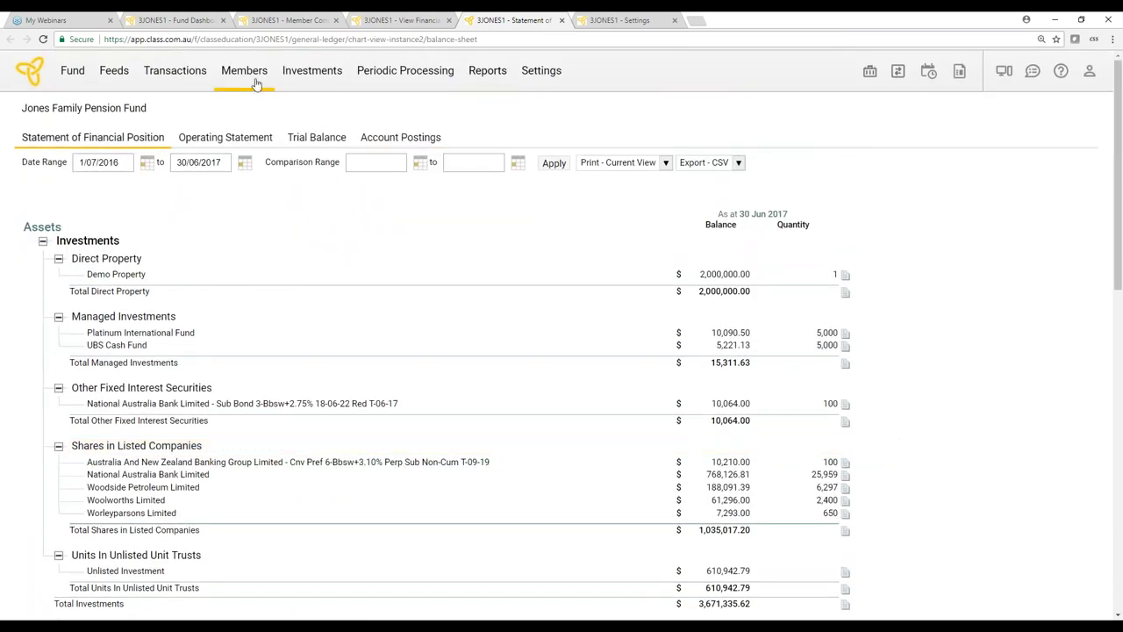
Open the Member Console in a separate tab and show the member account balances for financial year 2016-17
mouse_move(244, 75)
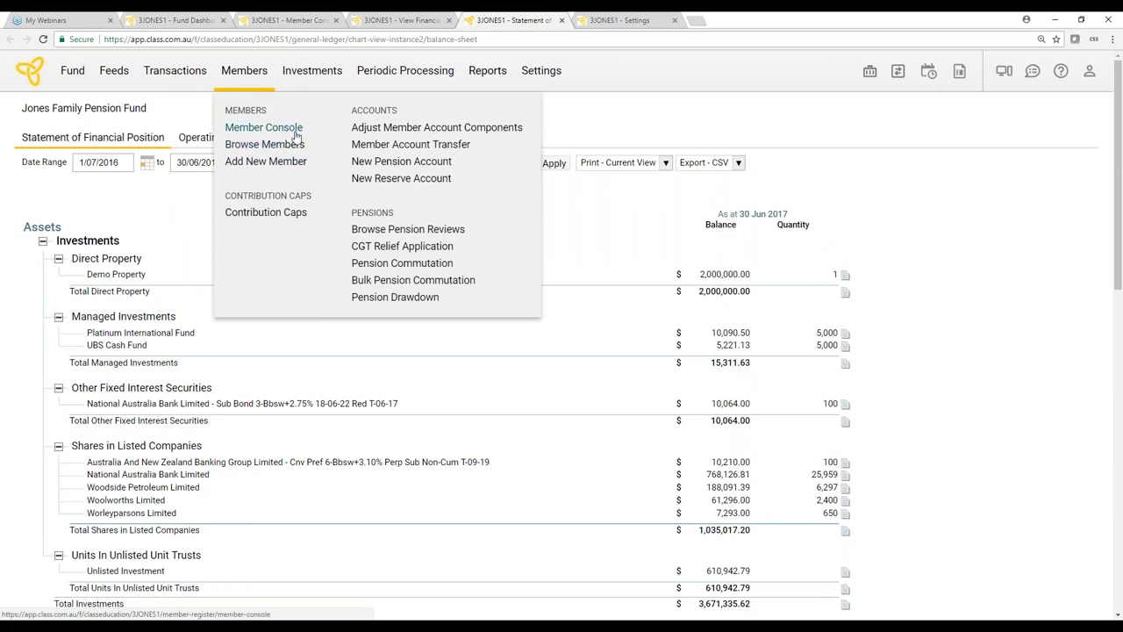
middle_click(283, 129)
click(605, 19)
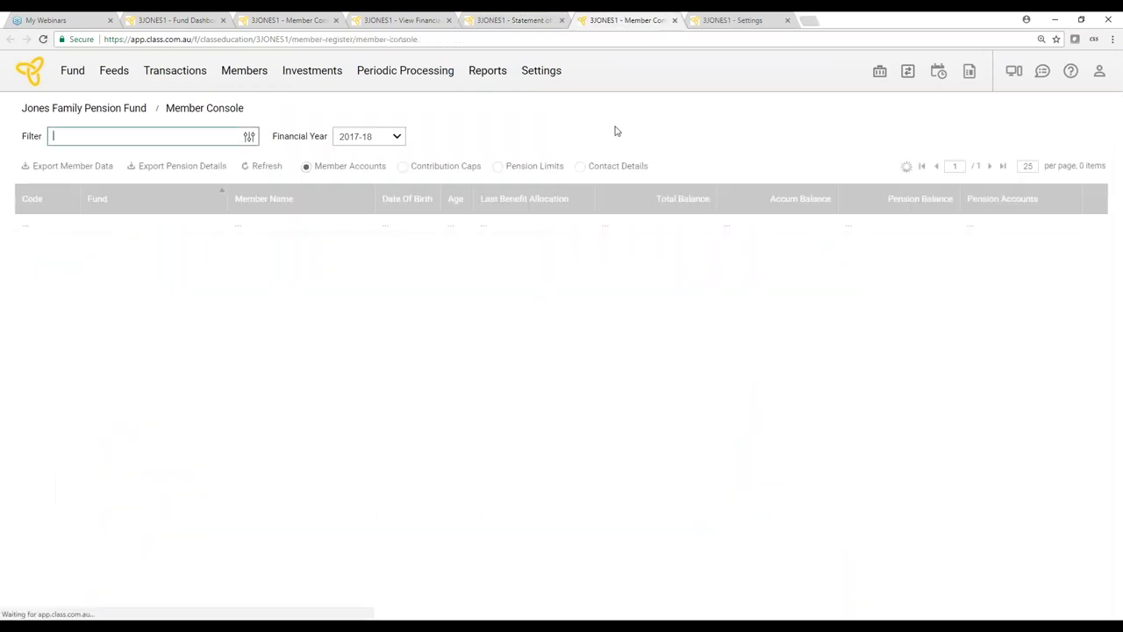
click(397, 137)
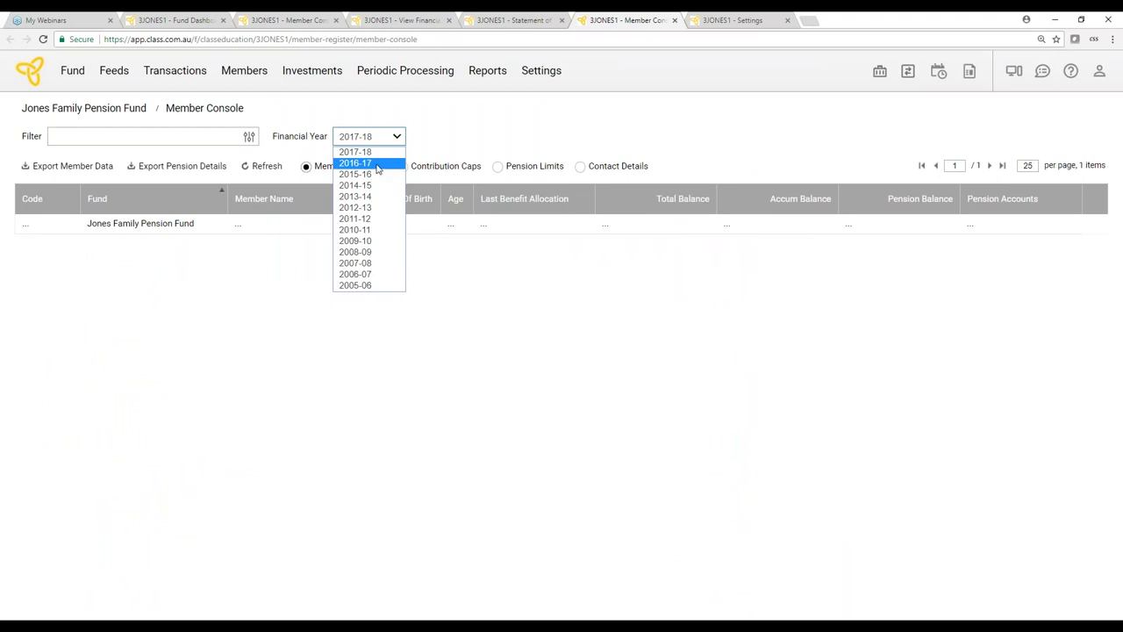
click(378, 165)
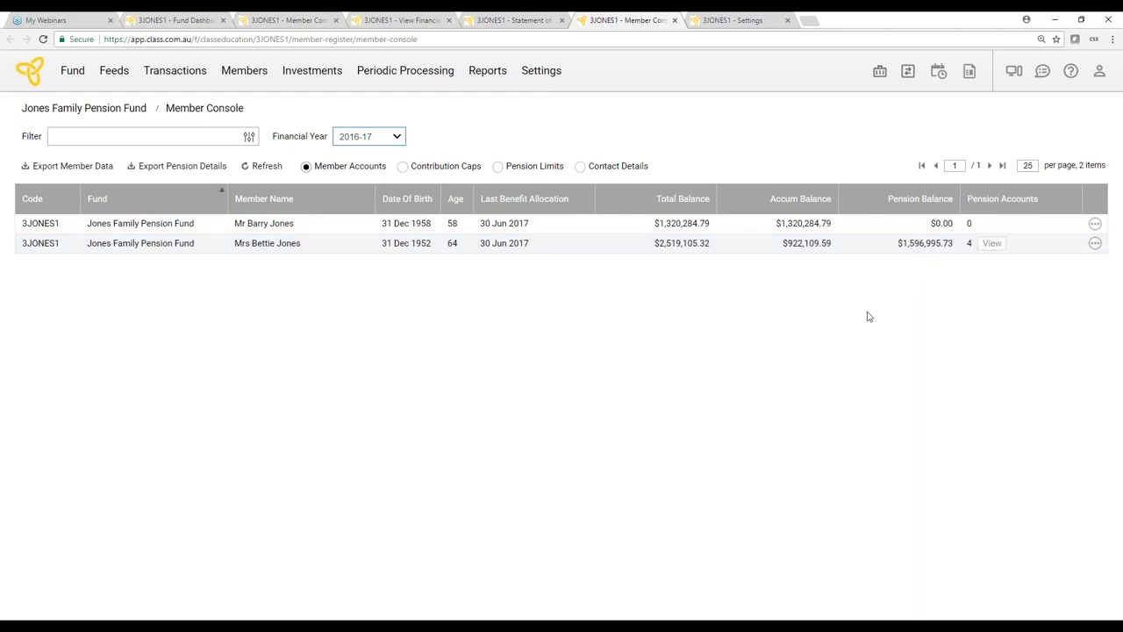
Search the fund's reports for "cgt" and preview the CGT Relief Application Minutes
click(470, 77)
click(497, 246)
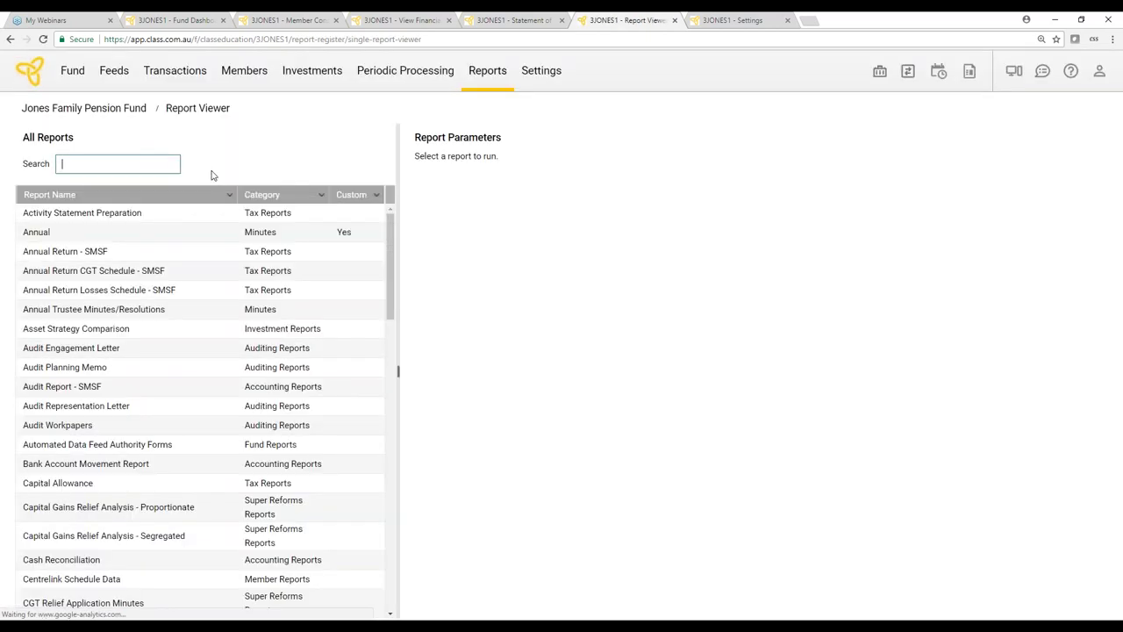
text(cgt)
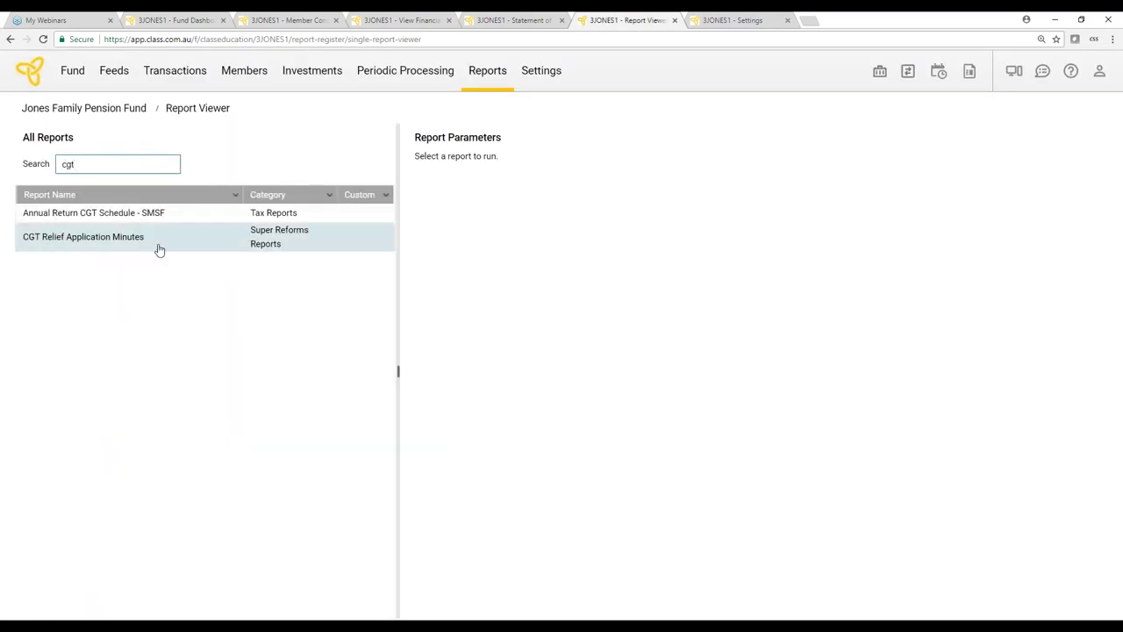
click(159, 250)
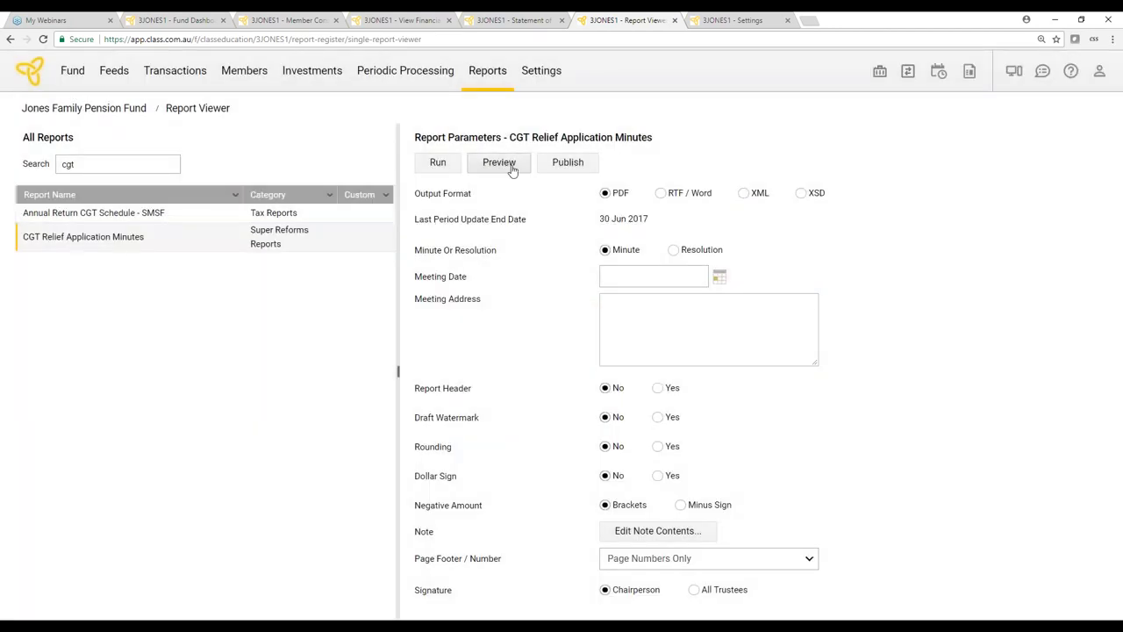
click(514, 169)
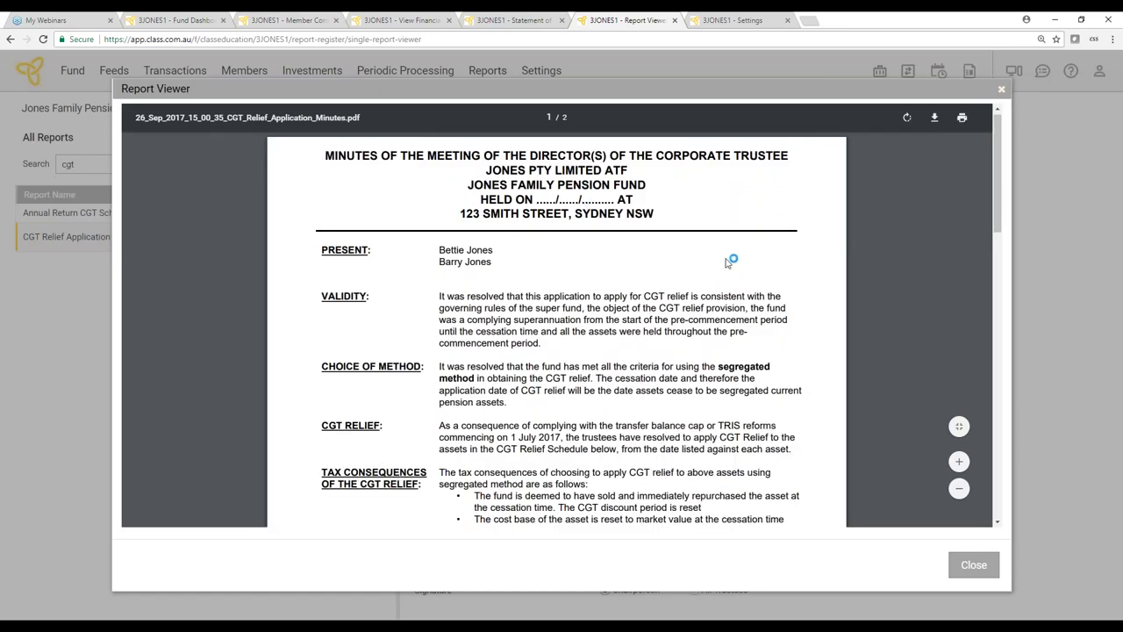
Review the minutes' resolutions and the CGT Relief Schedule on the second page, and close the preview
scroll(727, 261, down, 1)
drag(716, 304, 698, 327)
scroll(696, 321, down, 3)
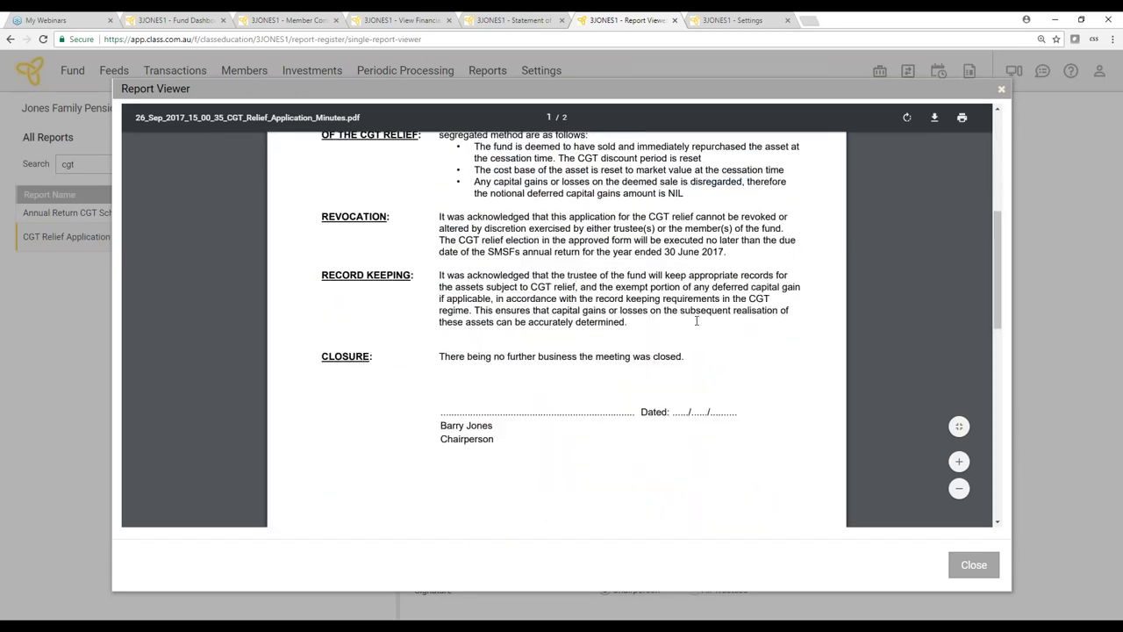
scroll(696, 322, down, 5)
scroll(696, 319, up, 2)
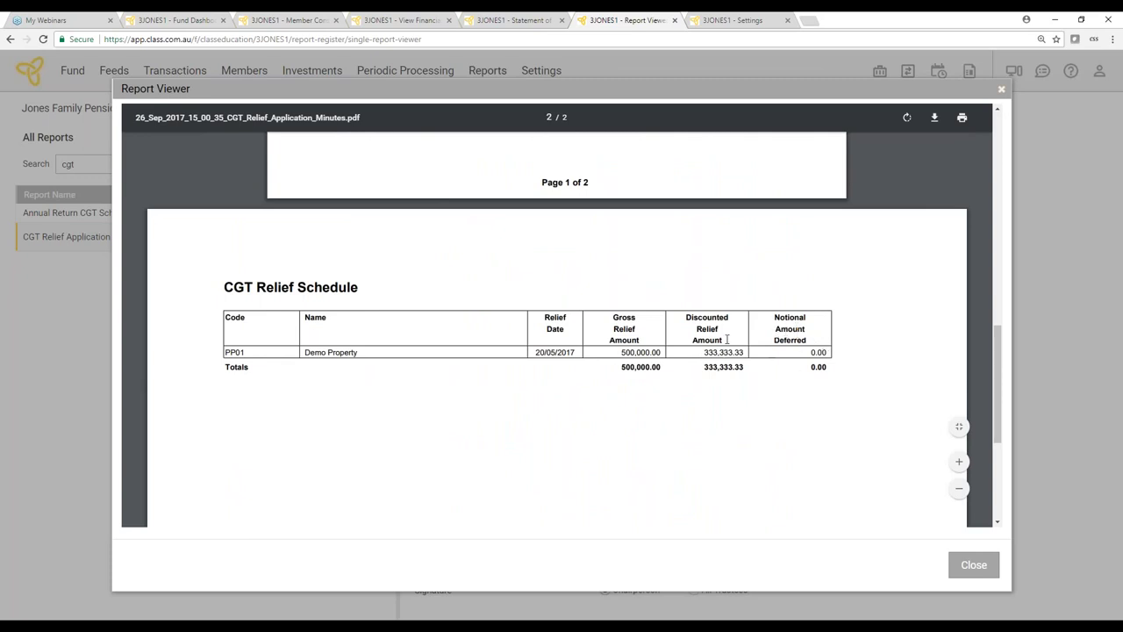
scroll(727, 338, down, 1)
scroll(811, 406, down, 2)
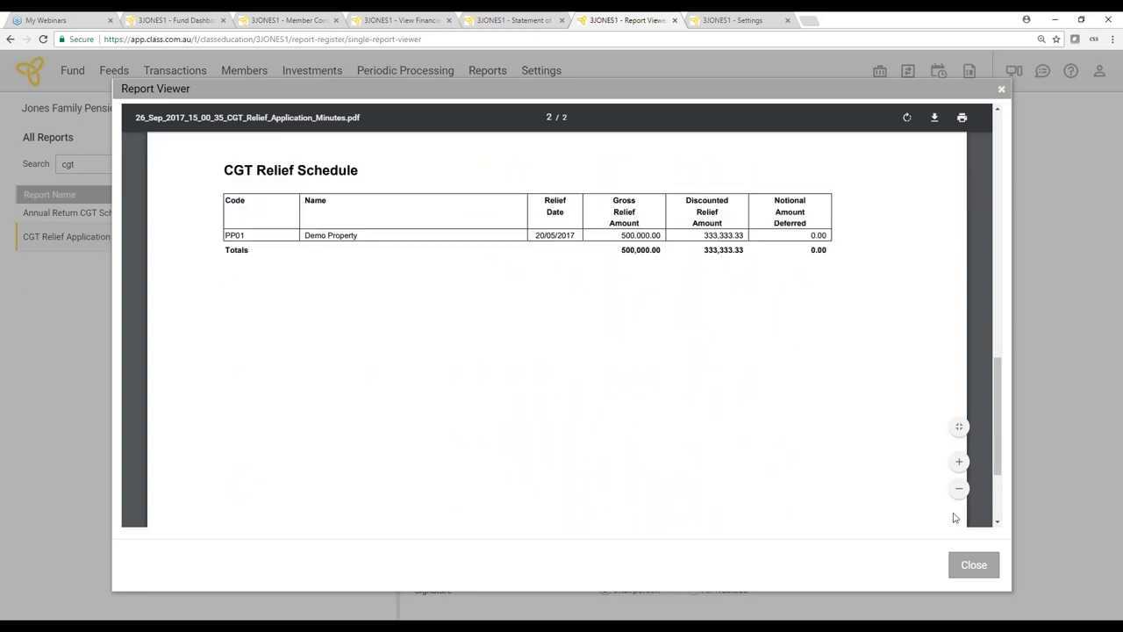
click(974, 564)
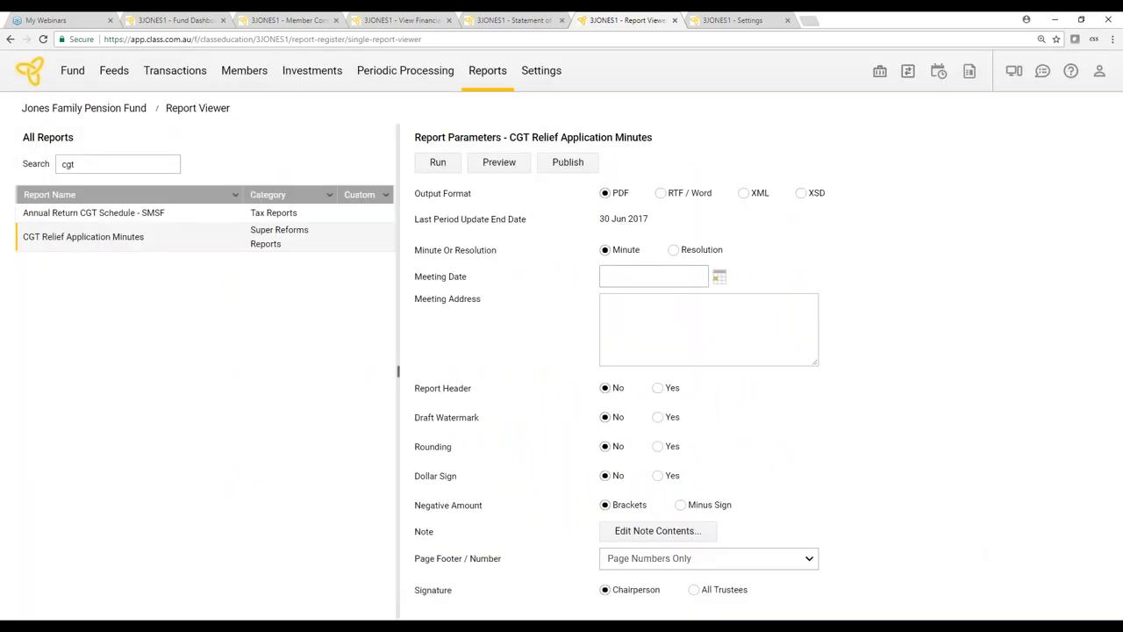
Preview the 2016-17 Annual Return CGT Schedule - SMSF, check its net capital gain and transitional CGT relief answers, and close it
click(303, 218)
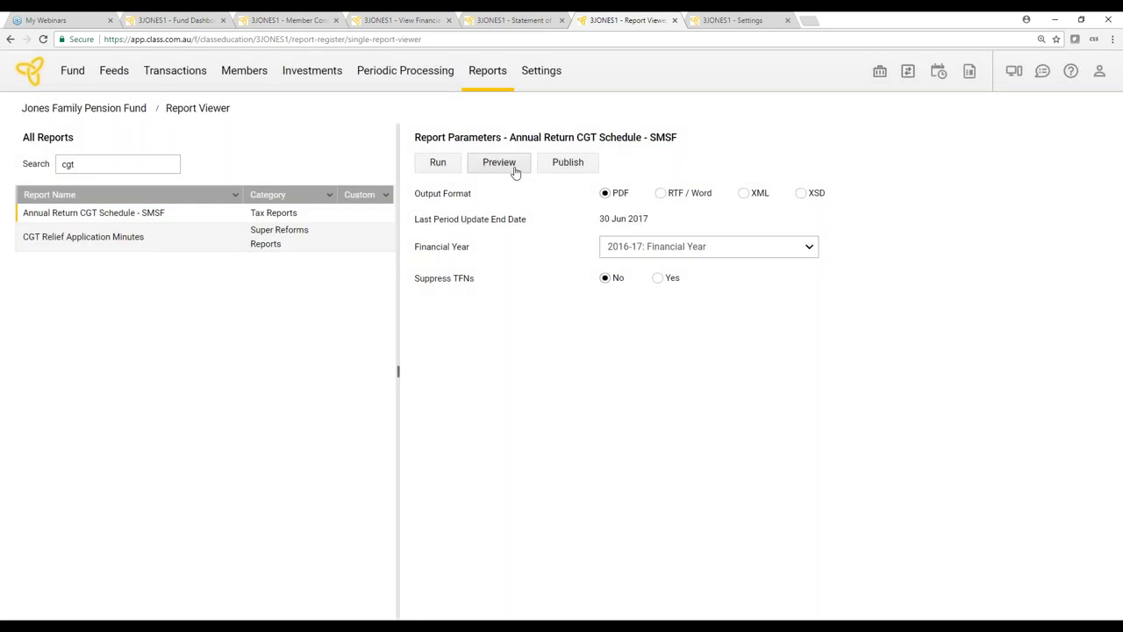
click(513, 168)
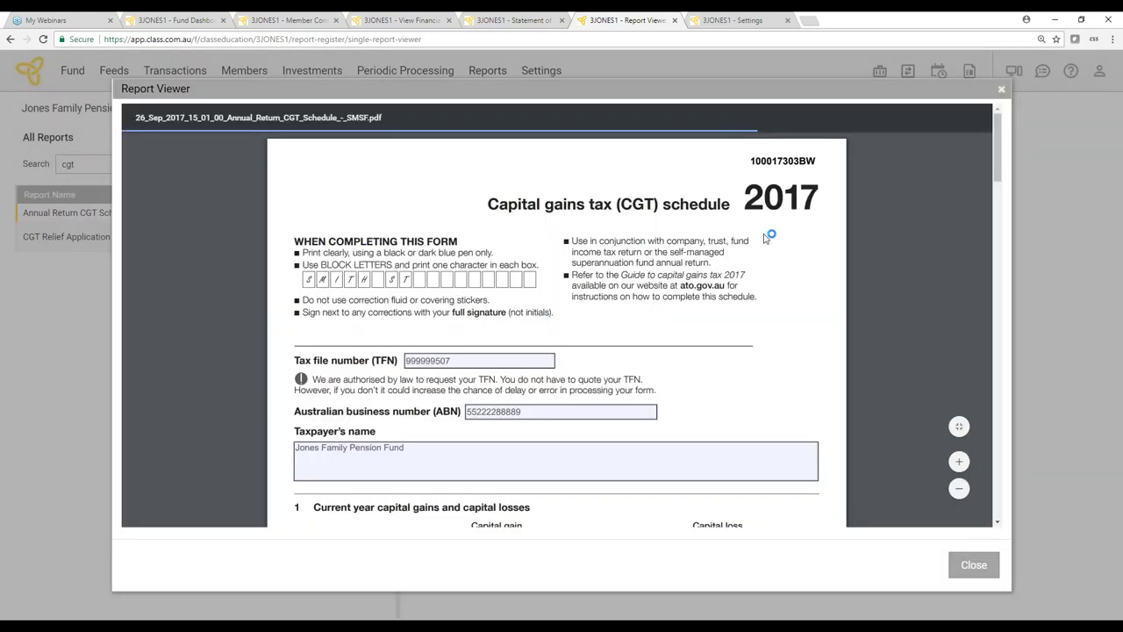
scroll(764, 237, down, 15)
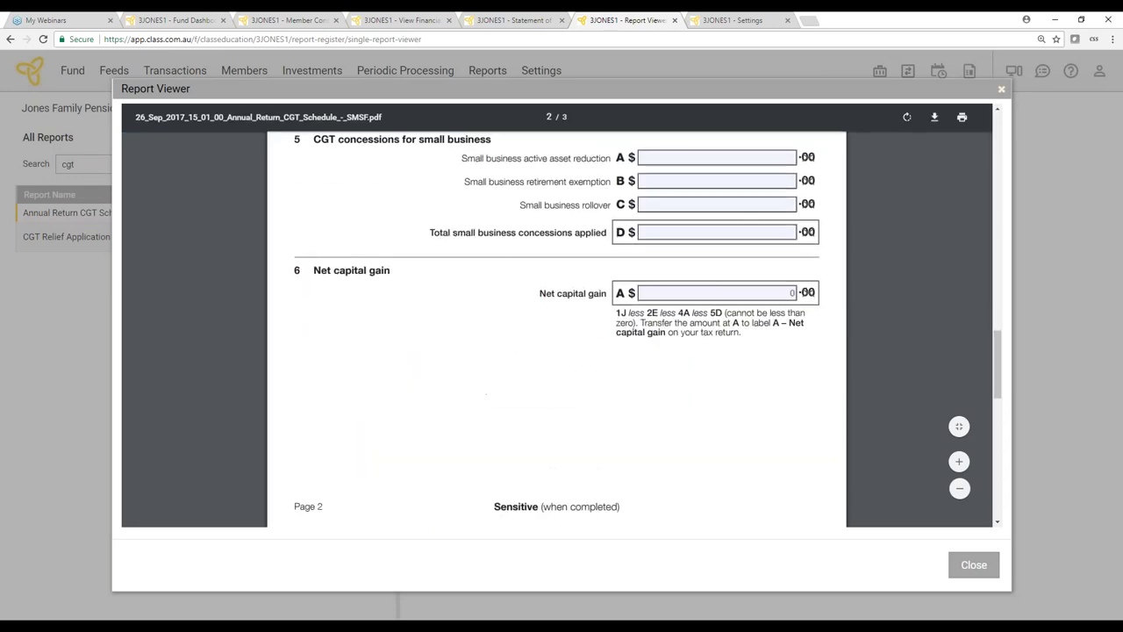
scroll(651, 340, down, 10)
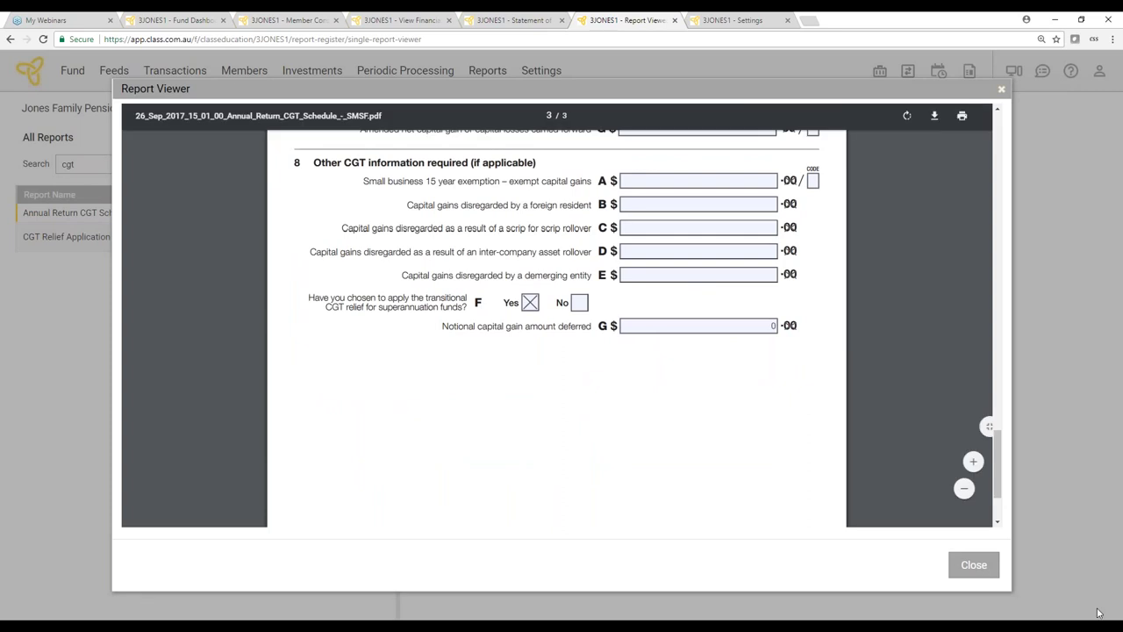
click(984, 566)
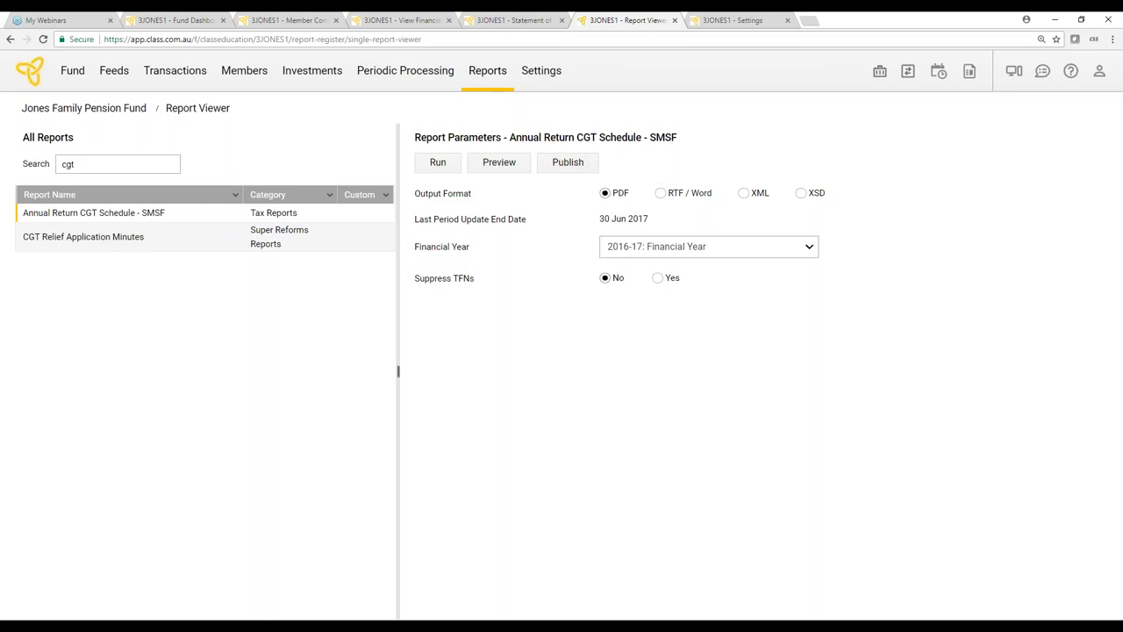
Leave the fund's reports and open the business-level fund list
click(73, 72)
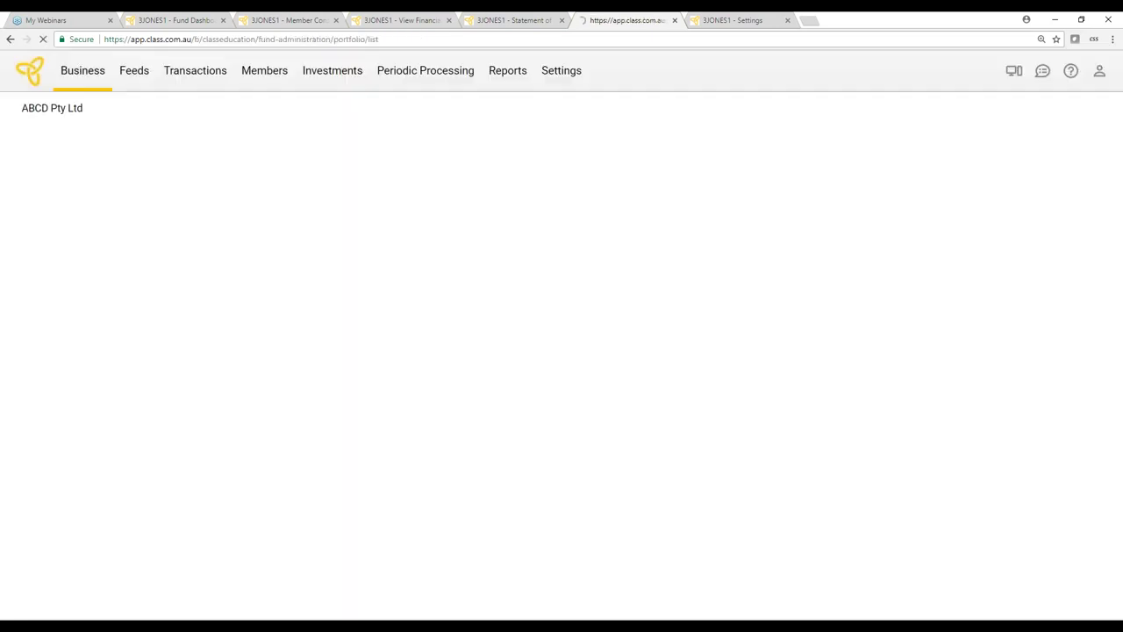